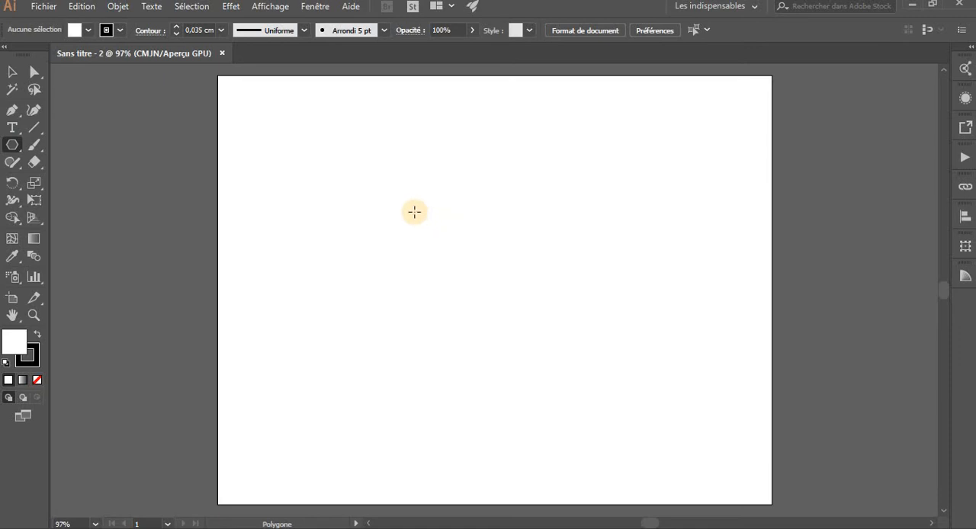
Draw a hexagon in the upper part of the artboard with a black fill and no stroke
left_click_drag(421, 213, 505, 244)
key("v")
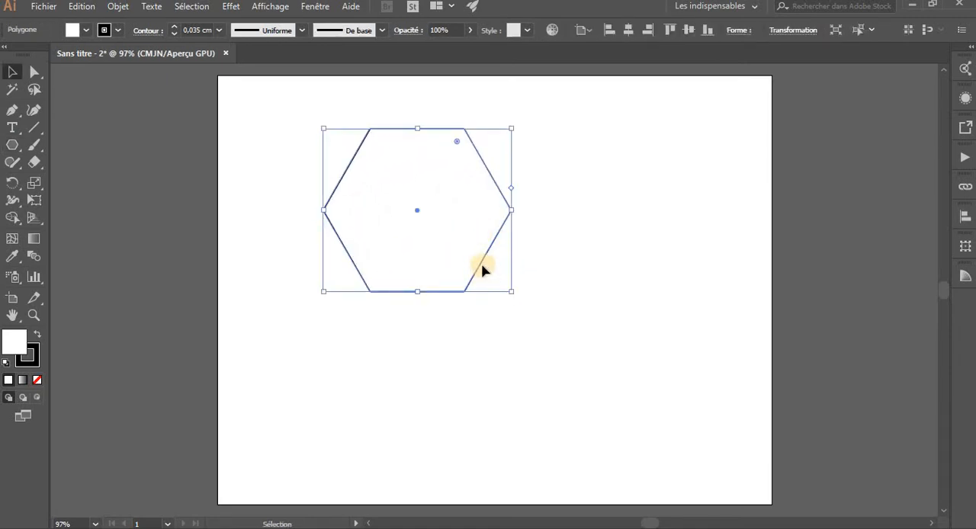
left_click(37, 333)
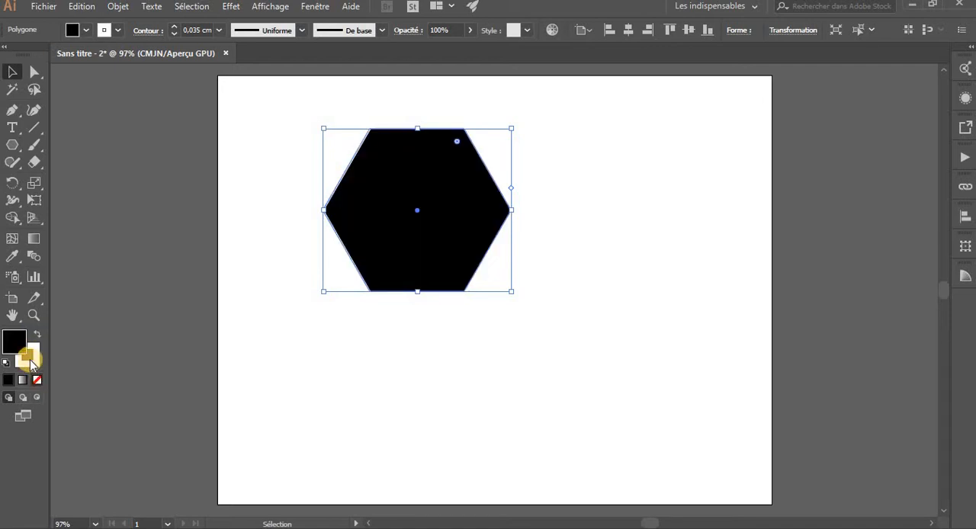
left_click(29, 360)
left_click(38, 379)
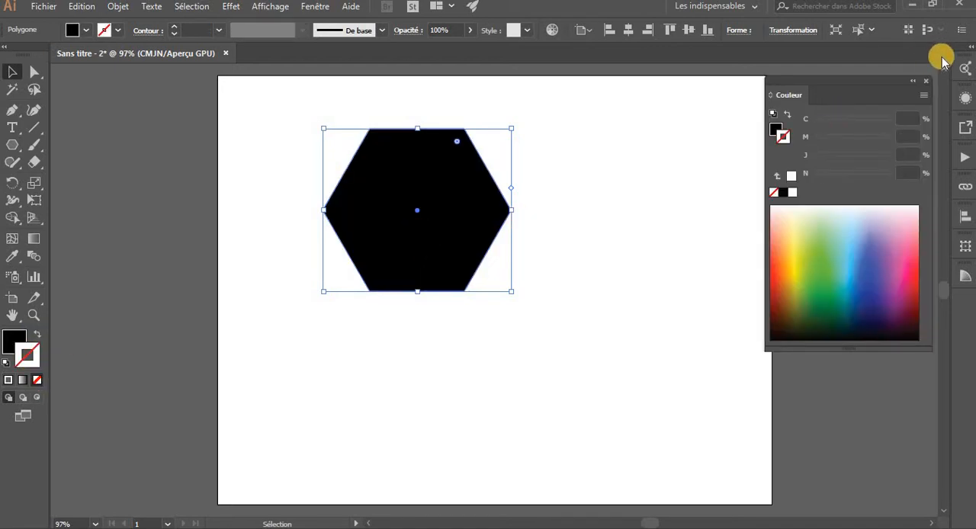
left_click(926, 89)
Move the hexagon down to the middle of the artboard and select it again
left_click_drag(455, 220, 511, 284)
key("ctrl+shift+a")
left_click(456, 281)
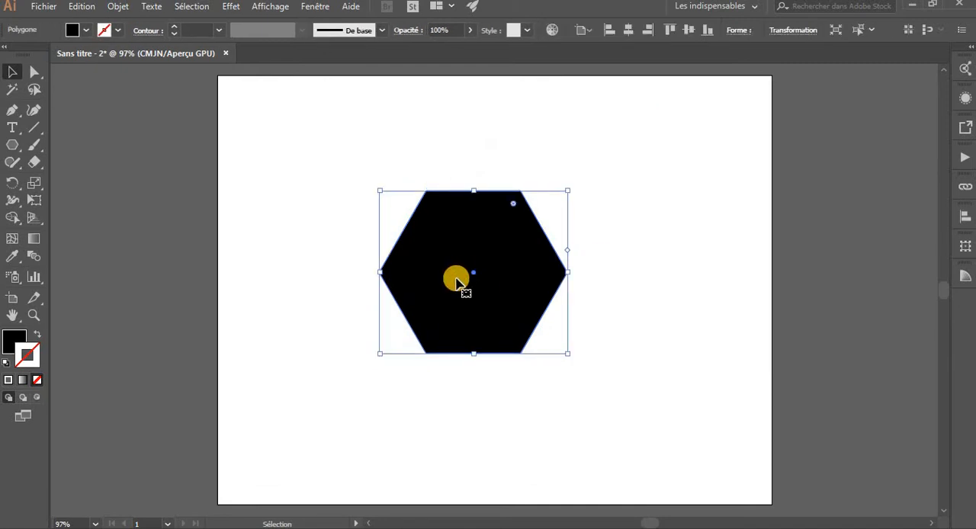
Try the default linear gradient on the hexagon with the Gradient tool, and undo it
left_click(33, 241)
left_click(434, 252)
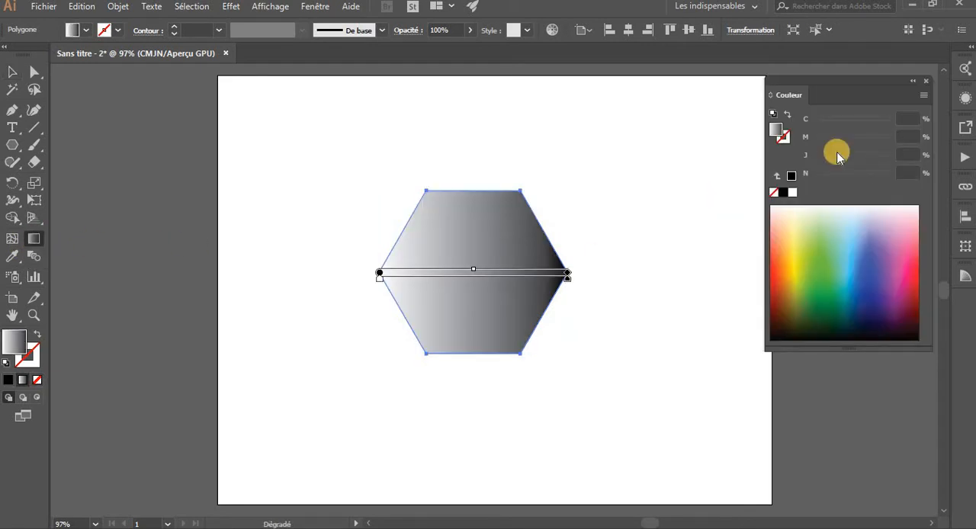
left_click(927, 81)
key("v")
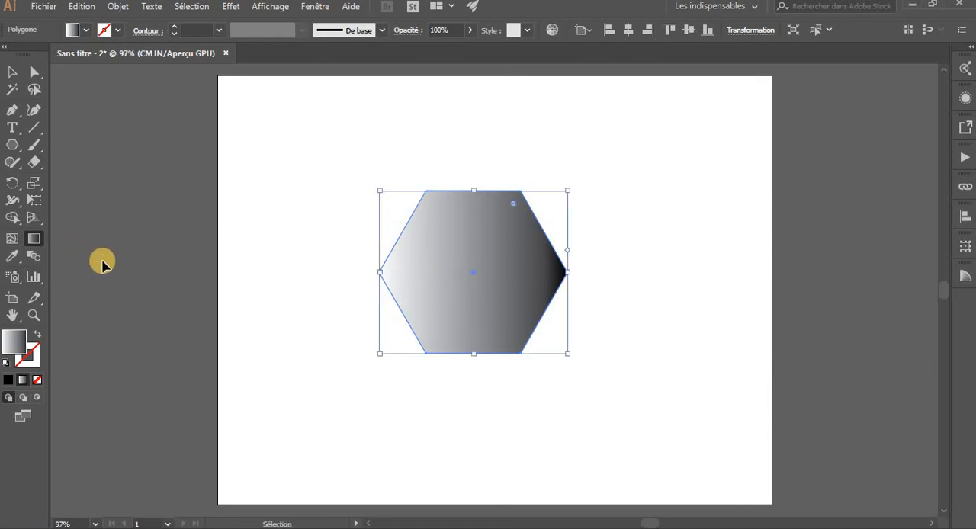
key("ctrl+z")
Repeat the Gradient tool fill on the black hexagon and revert it to solid black
key("g")
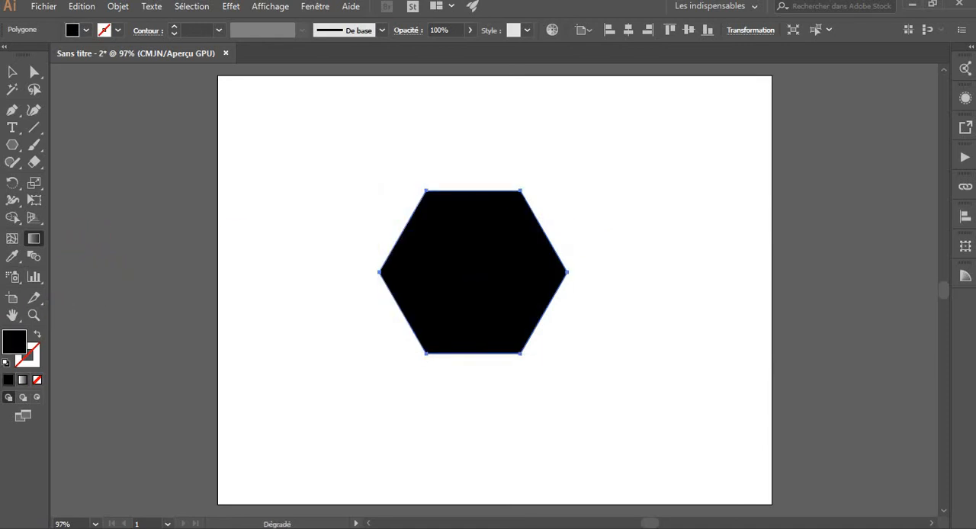
left_click(489, 272)
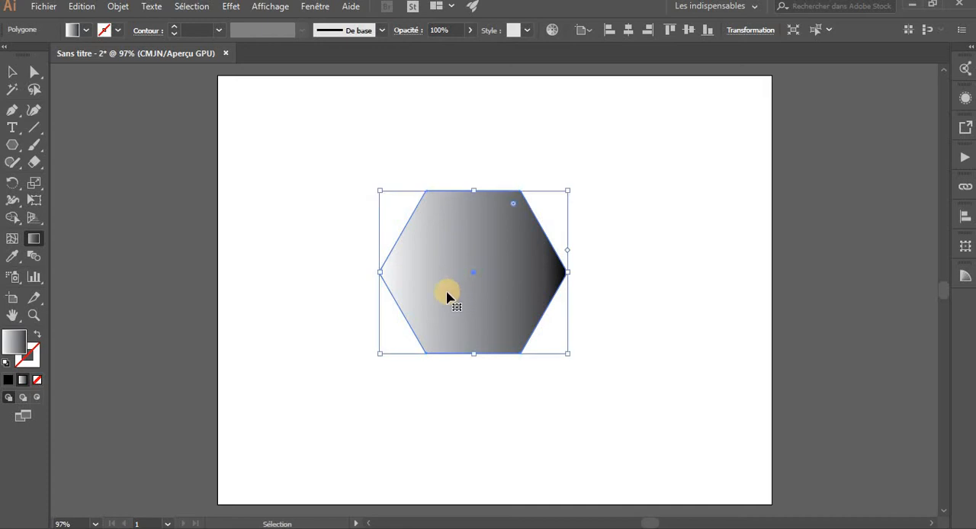
key("ctrl+z")
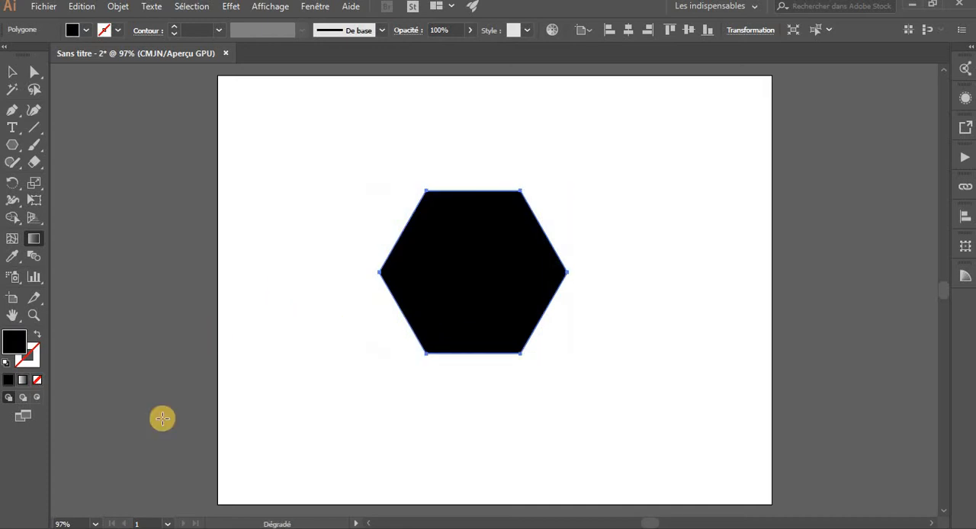
Switch the hexagon's fill type to gradient, view it deselected, and undo the fill change
left_click(23, 380)
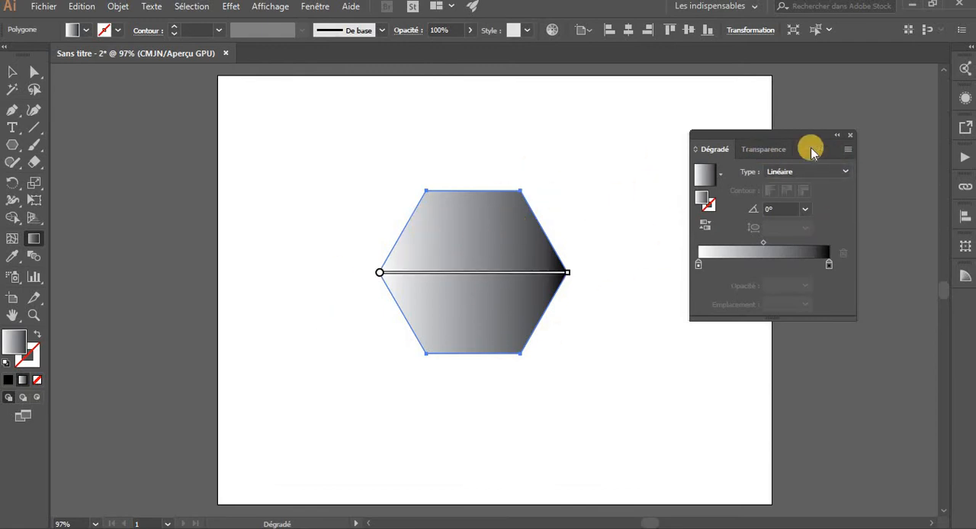
left_click(848, 134)
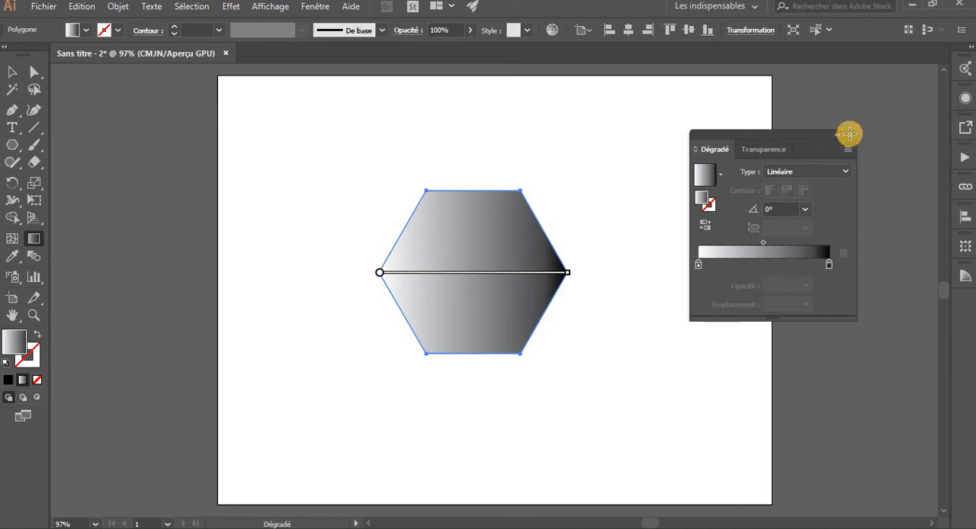
key("v")
left_click(596, 205)
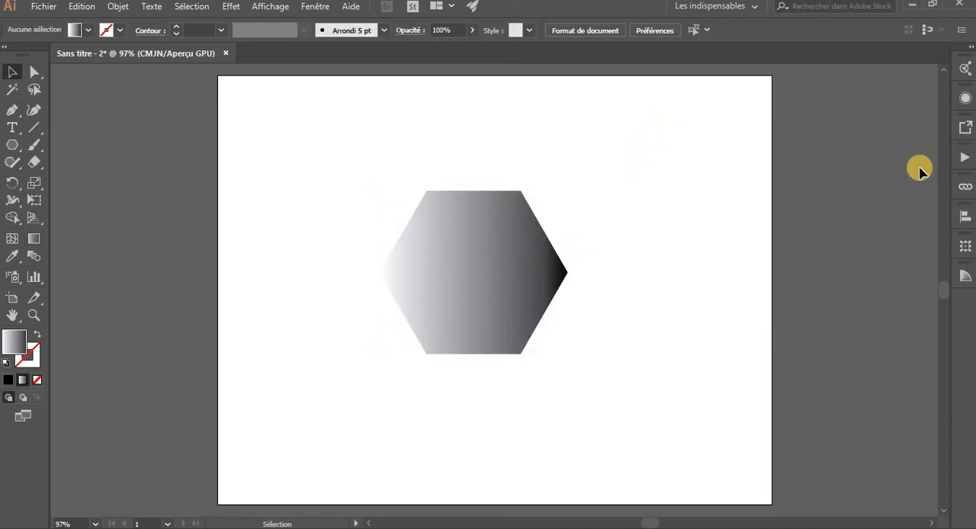
key("ctrl+z")
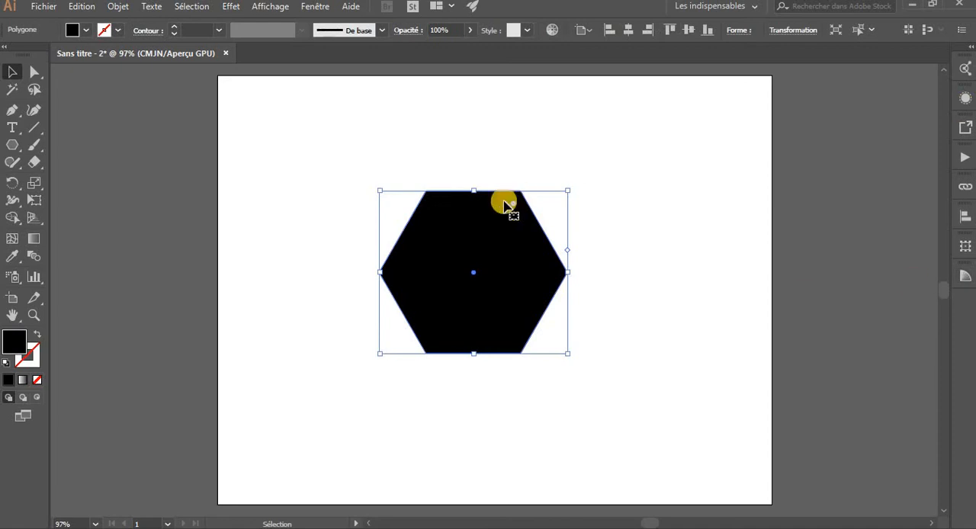
Show the gradient settings (Dégradé de couleurs) and apply the white-to-black linear gradient to the selected hexagon
left_click(474, 167)
left_click(483, 226)
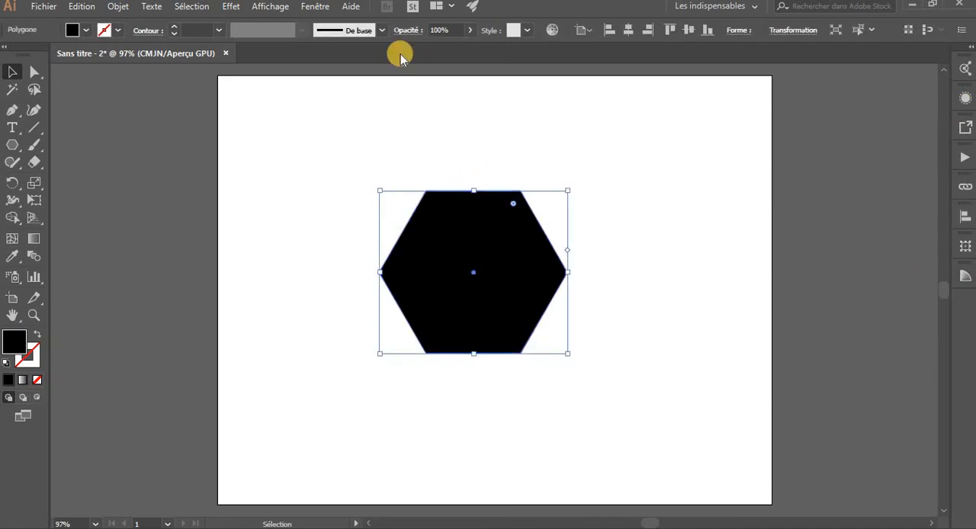
left_click(317, 8)
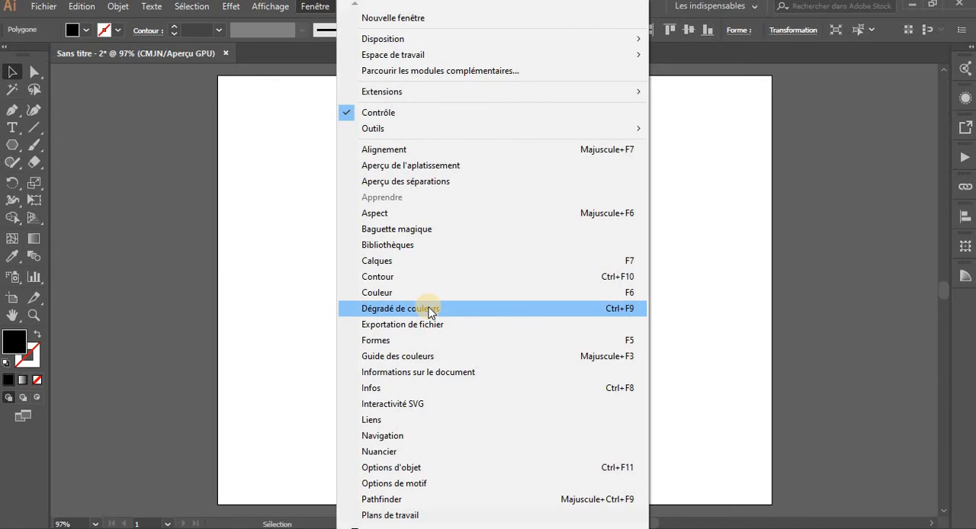
left_click(429, 311)
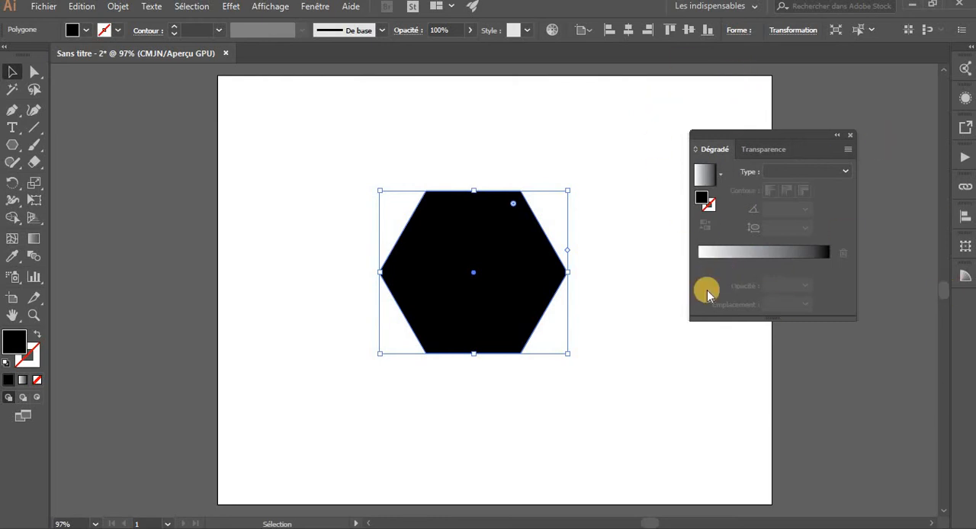
left_click(751, 257)
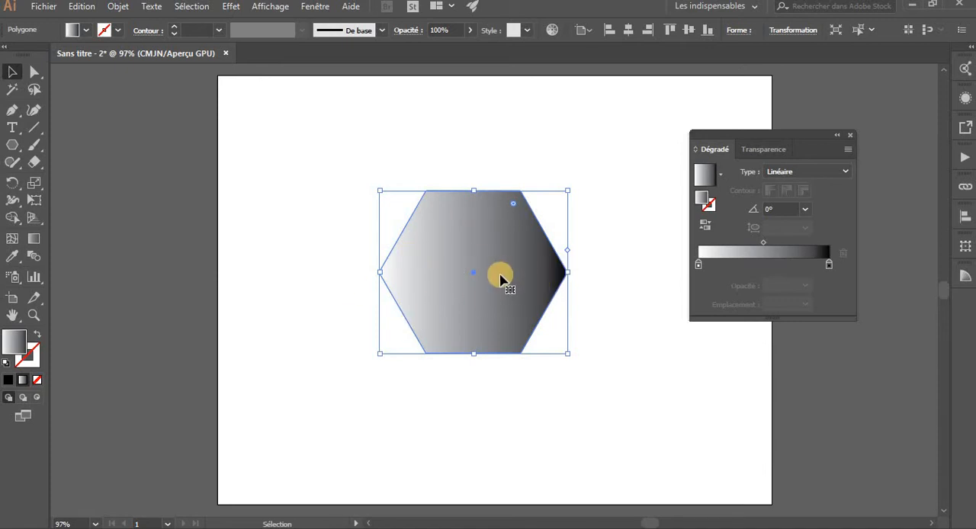
Add five intermediate color stops to the hexagon's gradient at 84.05%, 70%, 53.24%, 28.92% and 15.95%
left_click_drag(833, 276, 852, 261)
left_click(829, 266)
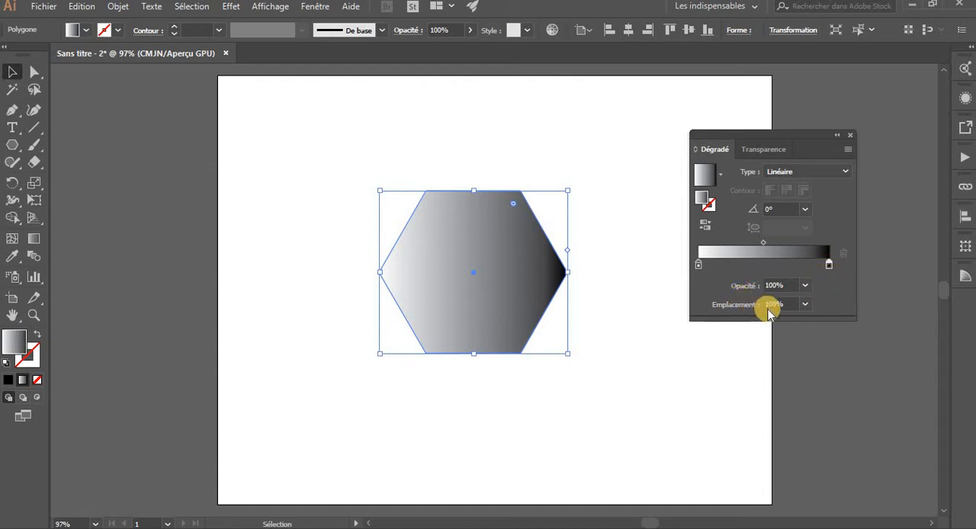
left_click(808, 264)
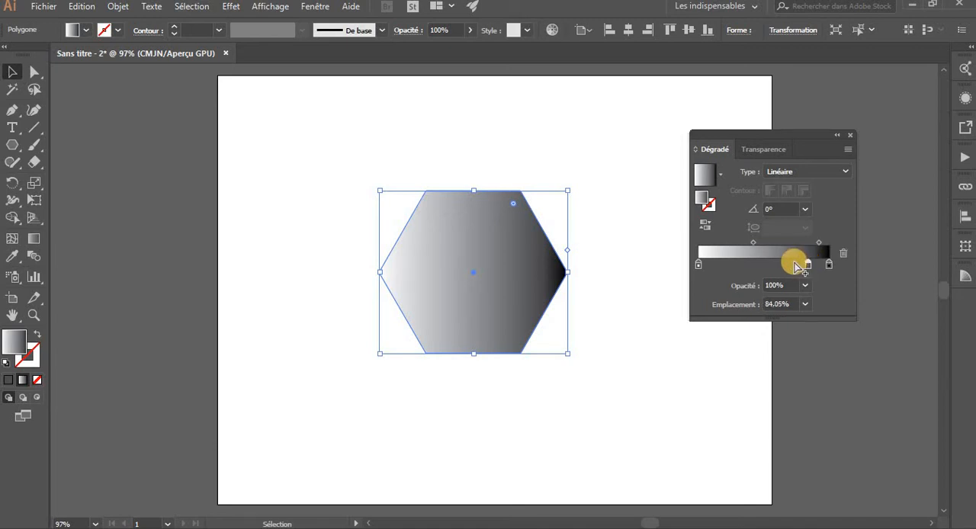
left_click(790, 264)
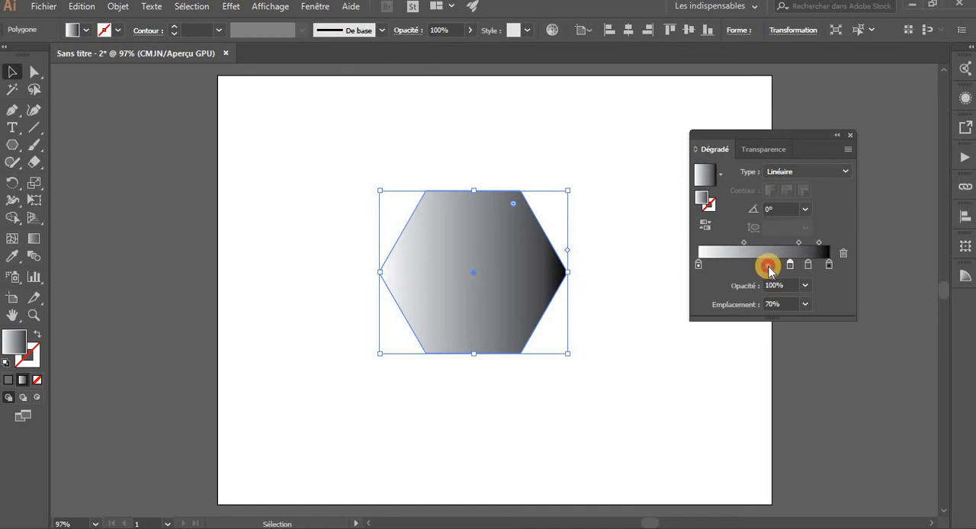
left_click(768, 265)
left_click(736, 264)
left_click(719, 264)
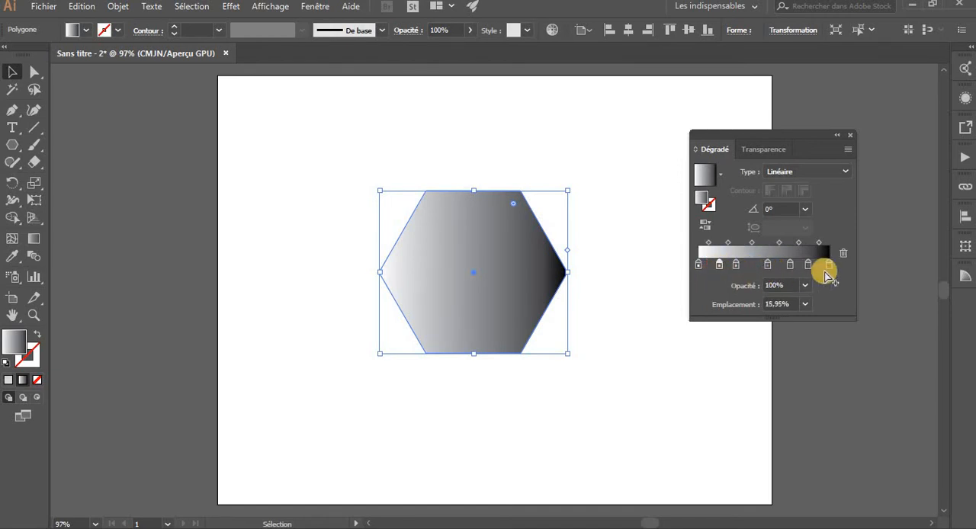
Recolor the gradient's black end stop with a teal-green swatch
left_click(810, 268)
double_click(829, 264)
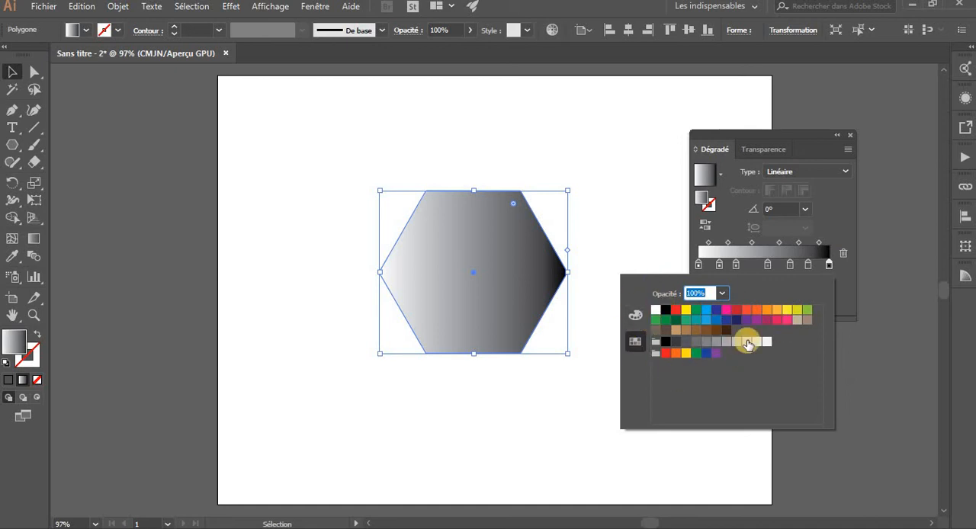
left_click(725, 321)
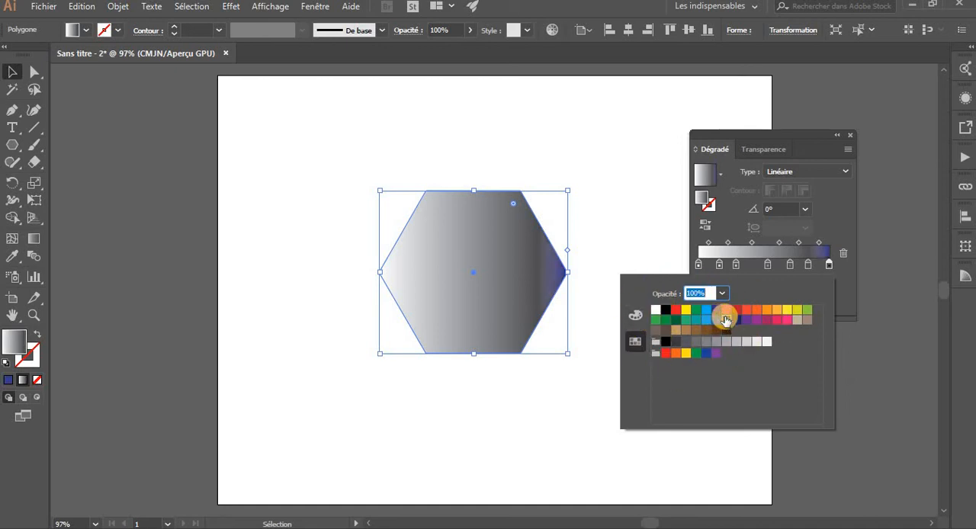
left_click(706, 321)
left_click(685, 323)
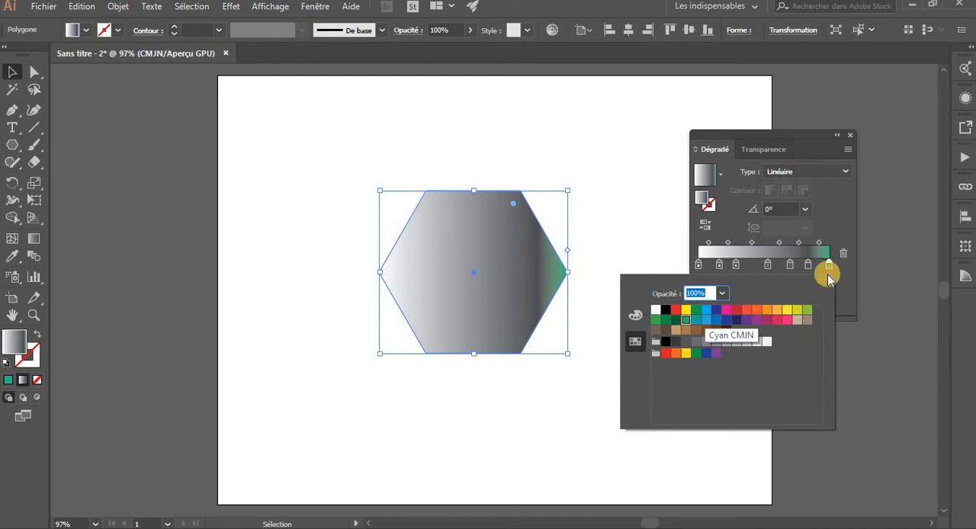
Recolor the 84.05% gradient stop yellow-green and the 70% stop with the Vert CMJN swatch
left_click(807, 266)
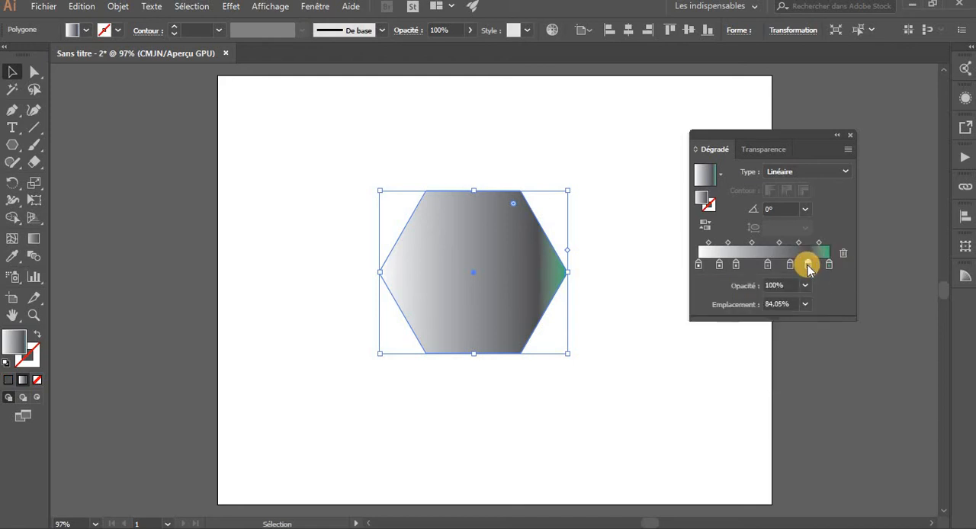
double_click(808, 265)
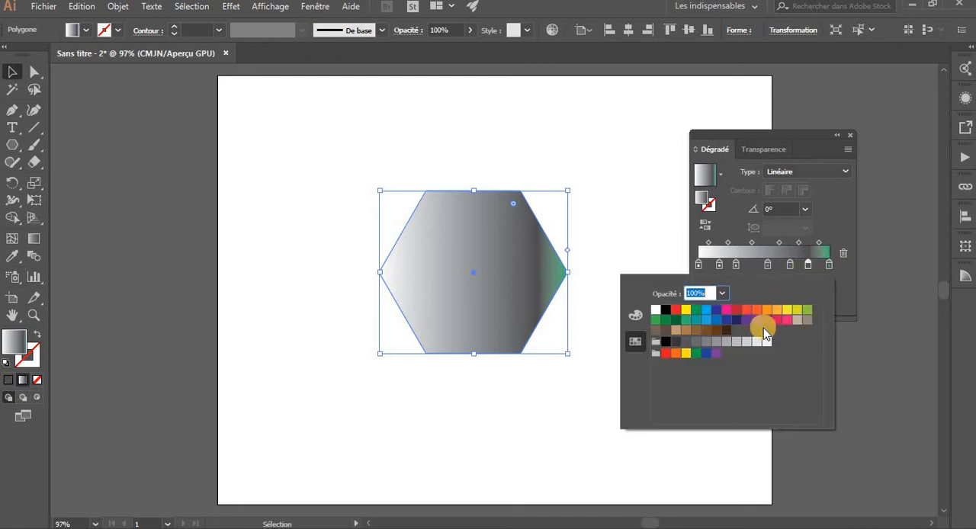
left_click(808, 310)
left_click(789, 266)
double_click(789, 266)
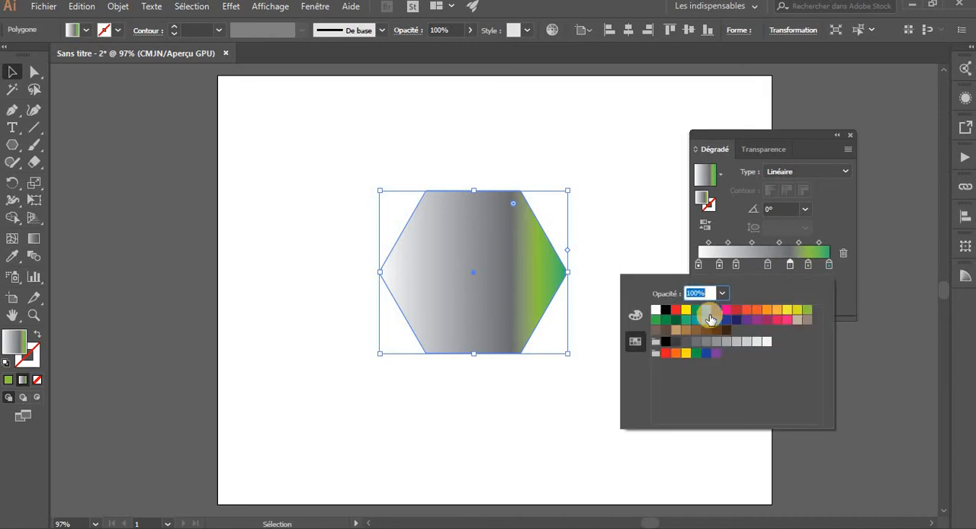
left_click(696, 311)
Recolor the 53.24% gradient stop with the same teal green as the end stop
left_click(768, 266)
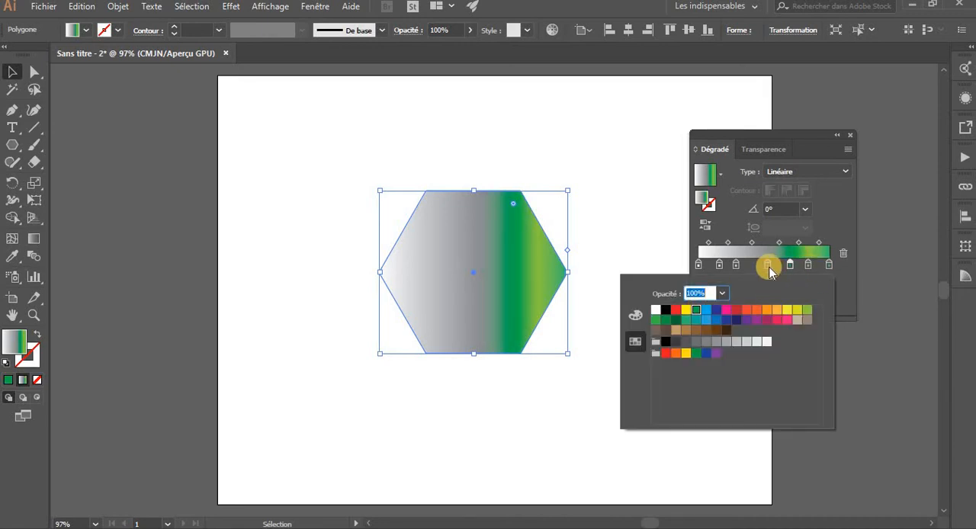
double_click(769, 266)
left_click(683, 324)
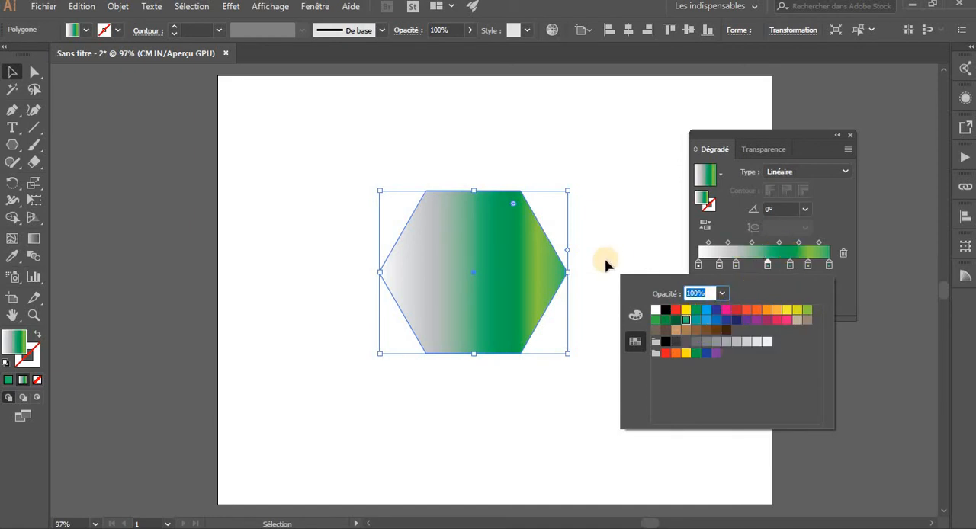
Add the Vert CMJN fill swatch to the gradient as a new color stop at 34.32%
left_click(85, 30)
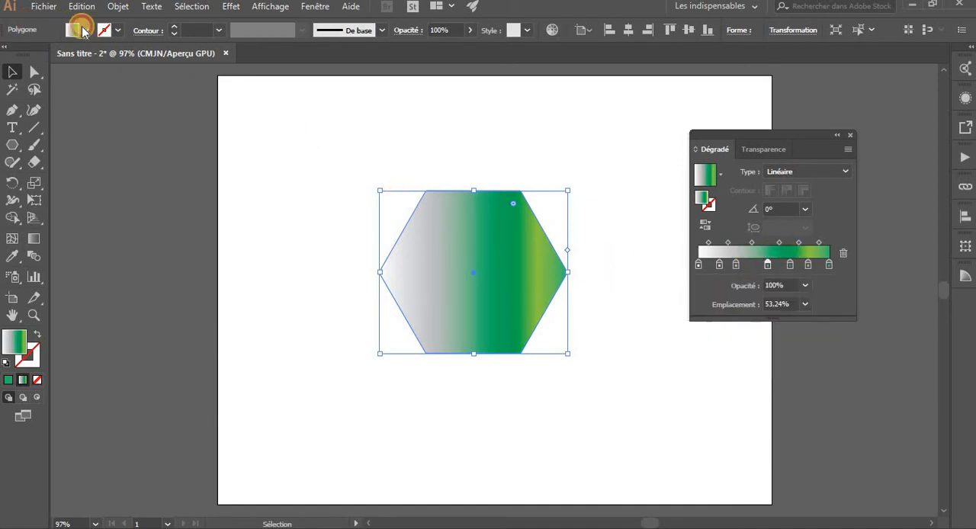
left_click(84, 32)
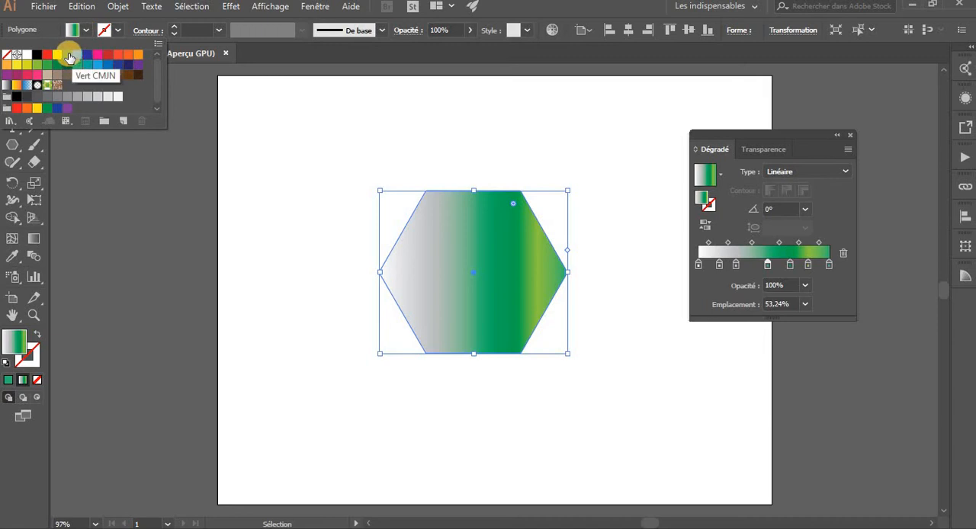
left_click_drag(67, 56, 745, 254)
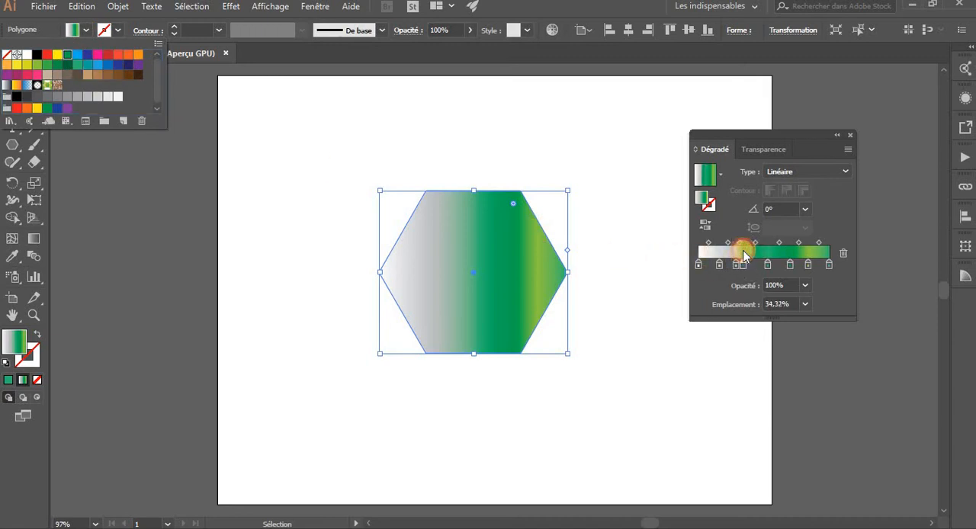
left_click(727, 264)
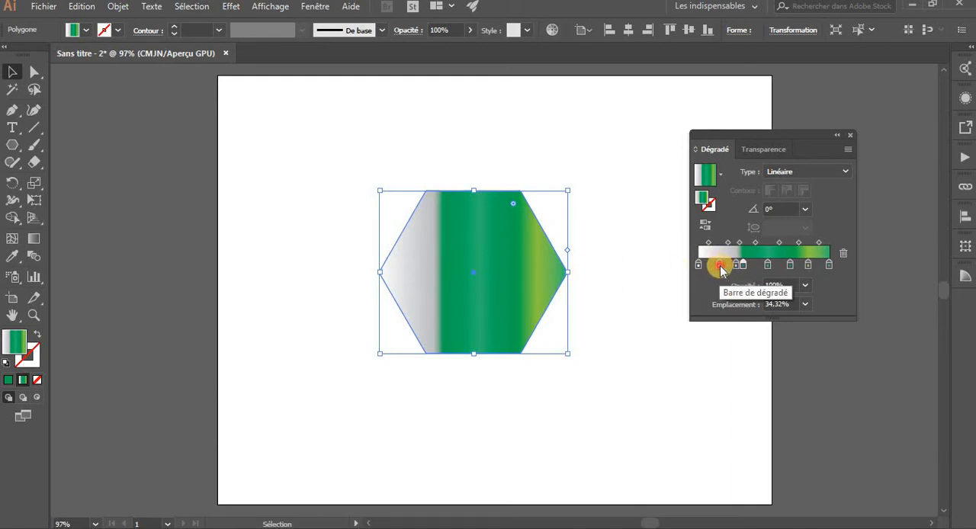
Delete the grey gradient stops at 15.95% and 28.92%
left_click(719, 265)
left_click(843, 253)
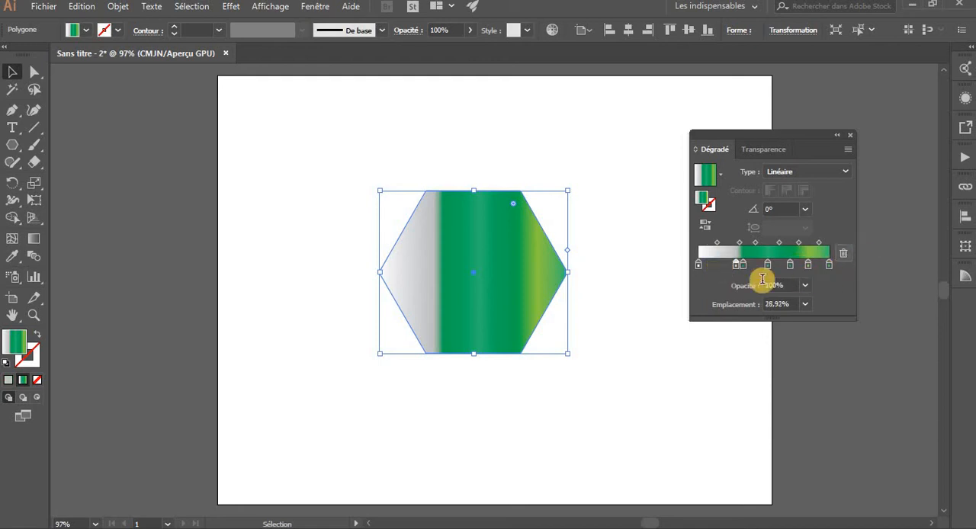
left_click(738, 266)
left_click(843, 255)
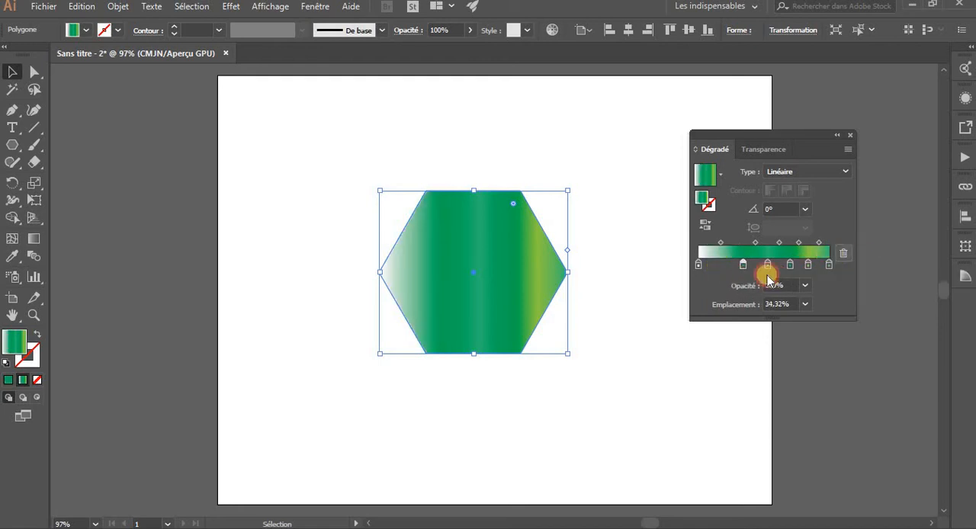
Delete the white start stop and move the Vert CMJN stop at 34.32% to 0%
left_click(744, 265)
left_click(698, 264)
left_click(847, 253)
left_click_drag(744, 267, 632, 279)
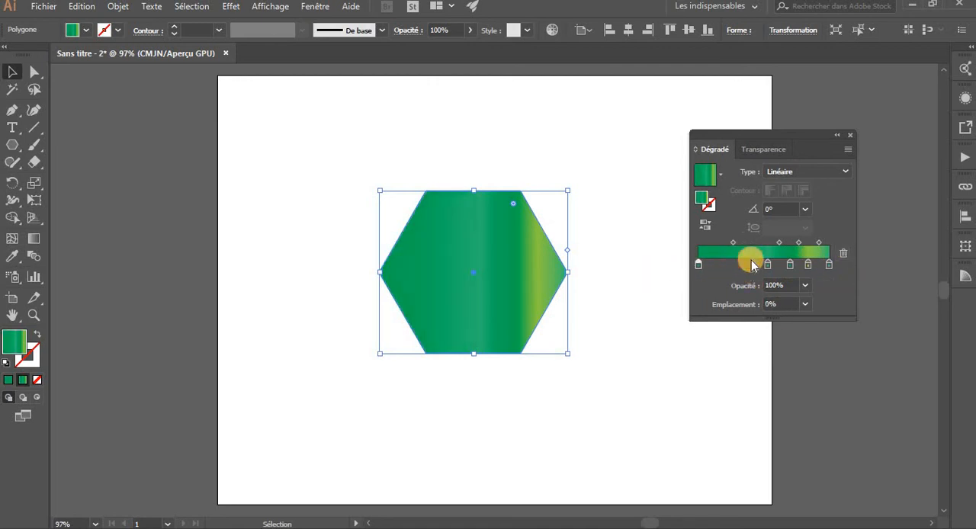
Move the first gradient stop to 3.78% and the midpoint after it to 42.35%
mouse_move(700, 267)
left_mouse_down()
mouse_move(753, 267)
mouse_move(702, 265)
left_mouse_up()
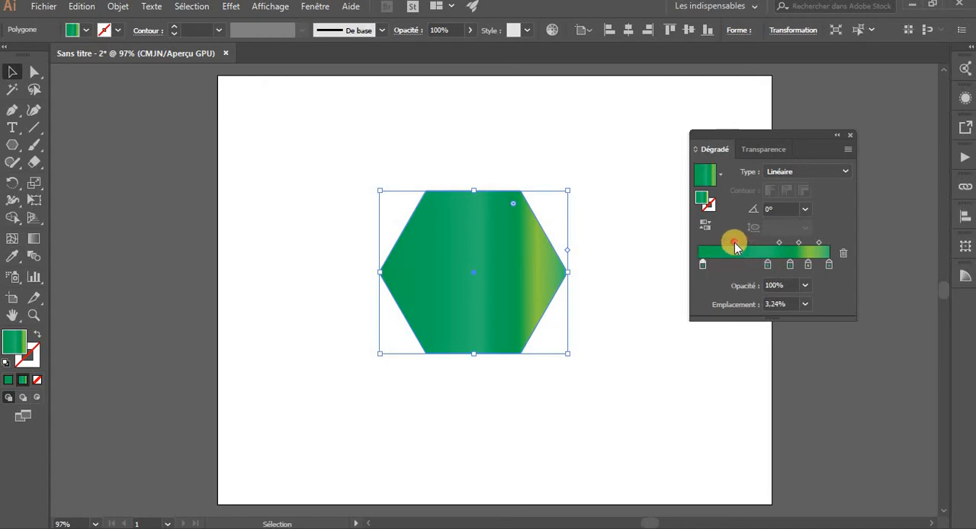
left_click(734, 243)
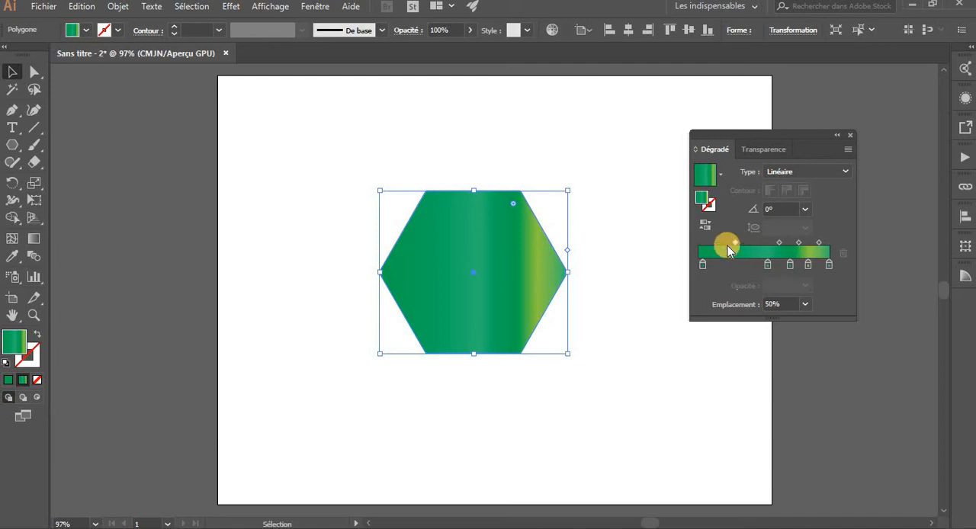
left_click(702, 266)
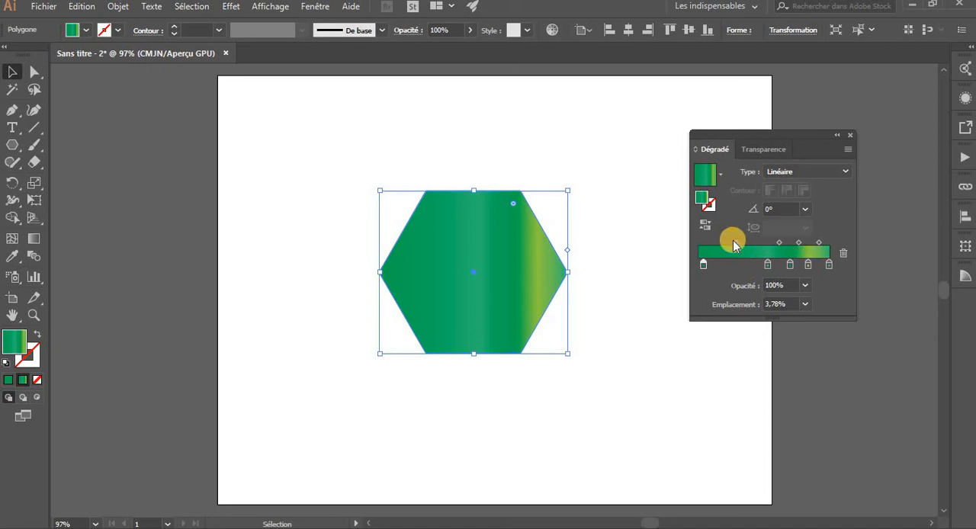
mouse_move(736, 242)
left_mouse_down()
mouse_move(722, 244)
mouse_move(759, 248)
mouse_move(717, 244)
mouse_move(751, 246)
mouse_move(730, 245)
left_mouse_up()
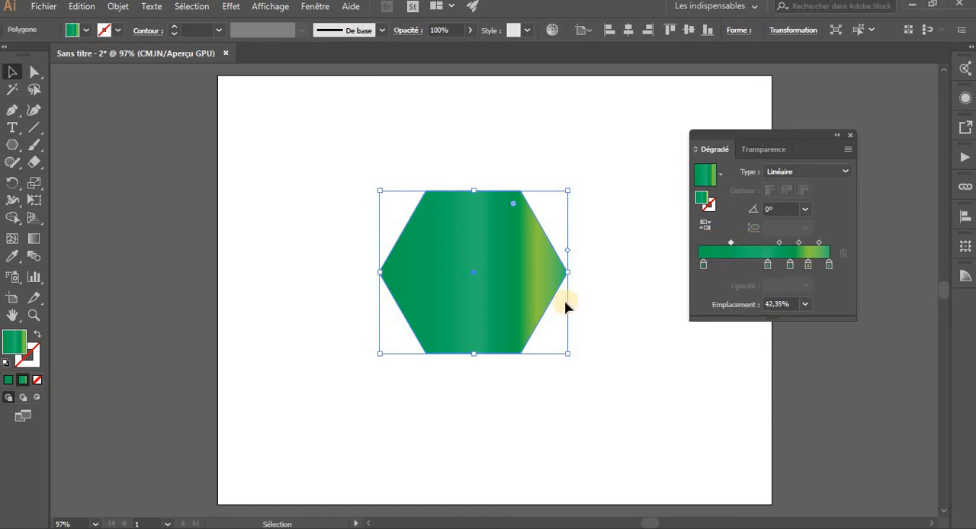
With the hexagon deselected, try to move the teal gradient stop to 36.49%, and reselect the hexagon
left_click(598, 335)
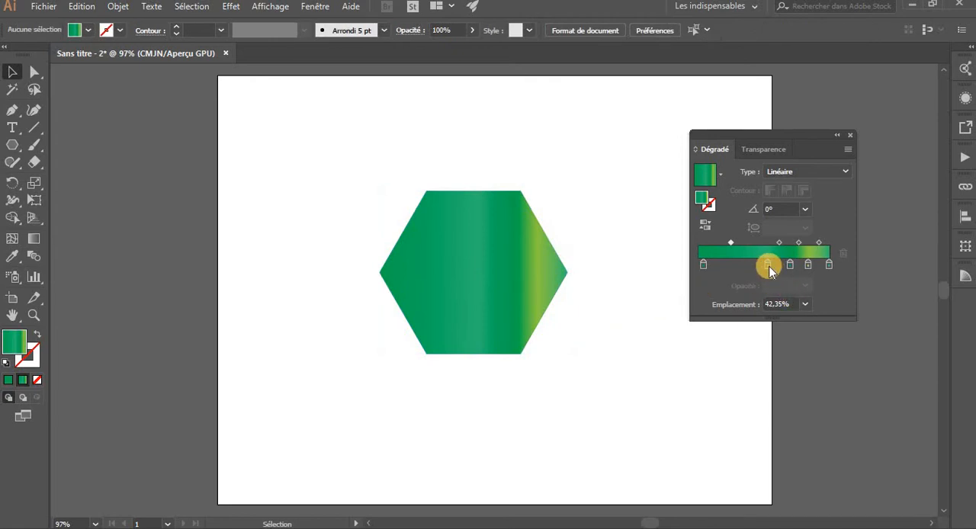
left_click_drag(769, 264, 745, 263)
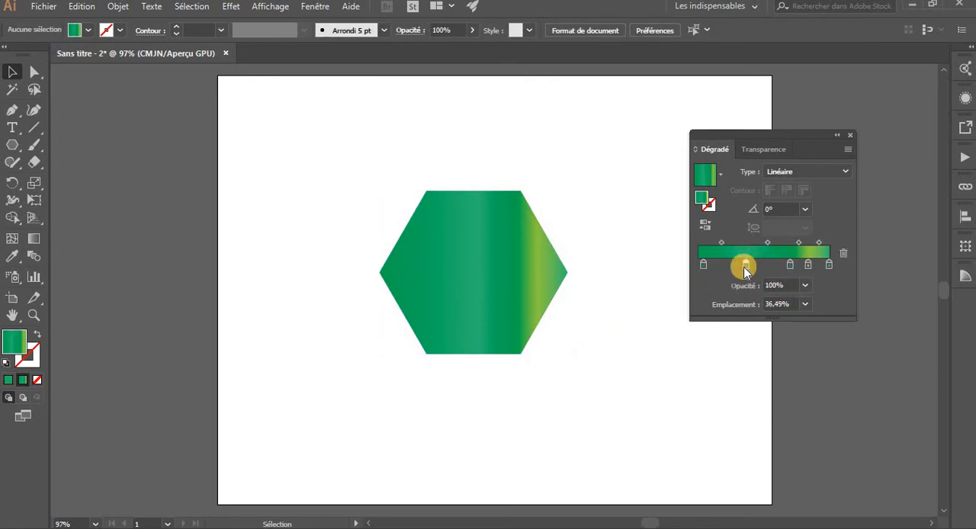
left_click(454, 252)
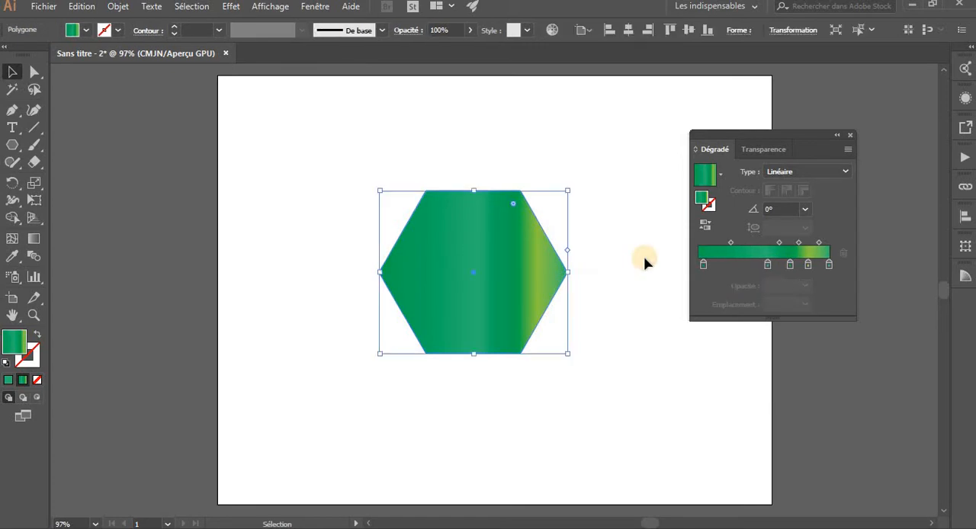
Set the first gradient midpoint to 20.77% and move the teal stop to 41.35%
left_click_drag(767, 264, 718, 245)
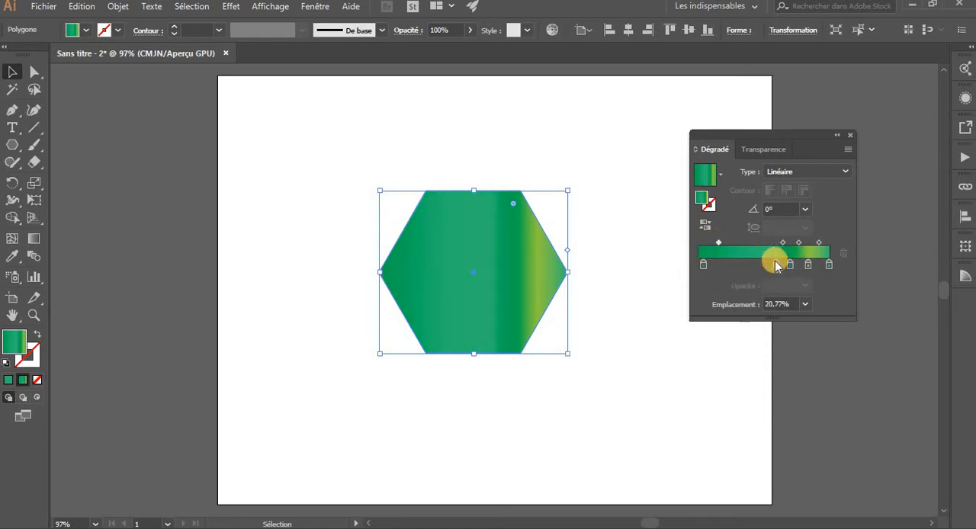
left_click_drag(778, 266, 752, 269)
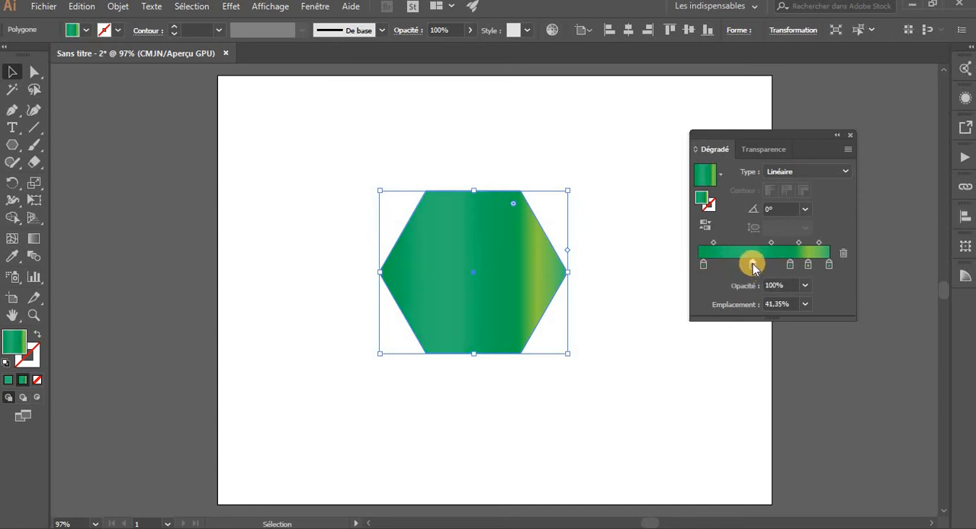
Try an opacity of 10% on the teal gradient stop, and undo it
left_click(793, 287)
left_click(804, 286)
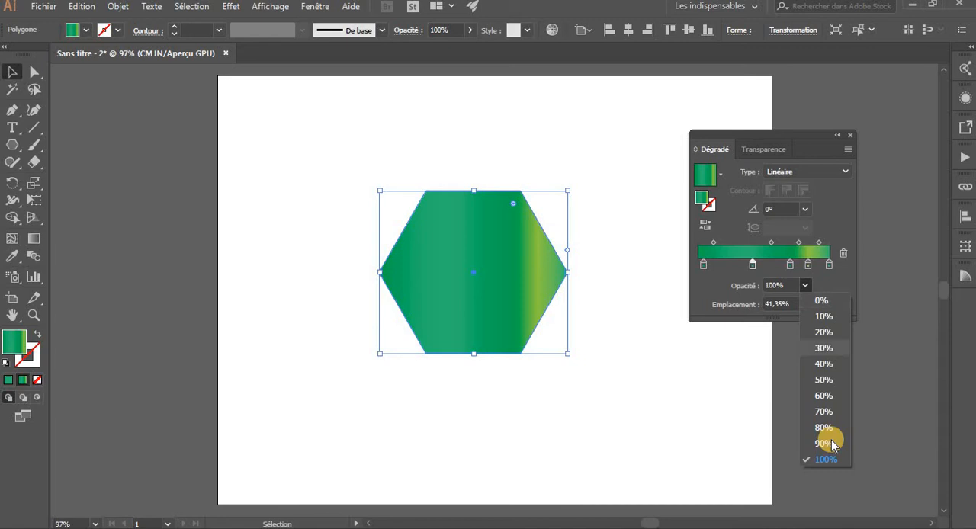
left_click(820, 315)
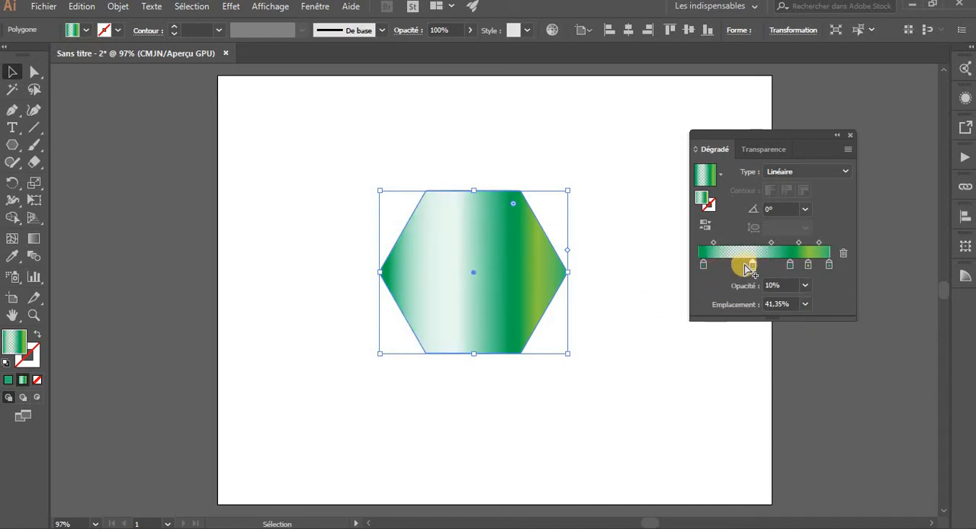
key("ctrl+z")
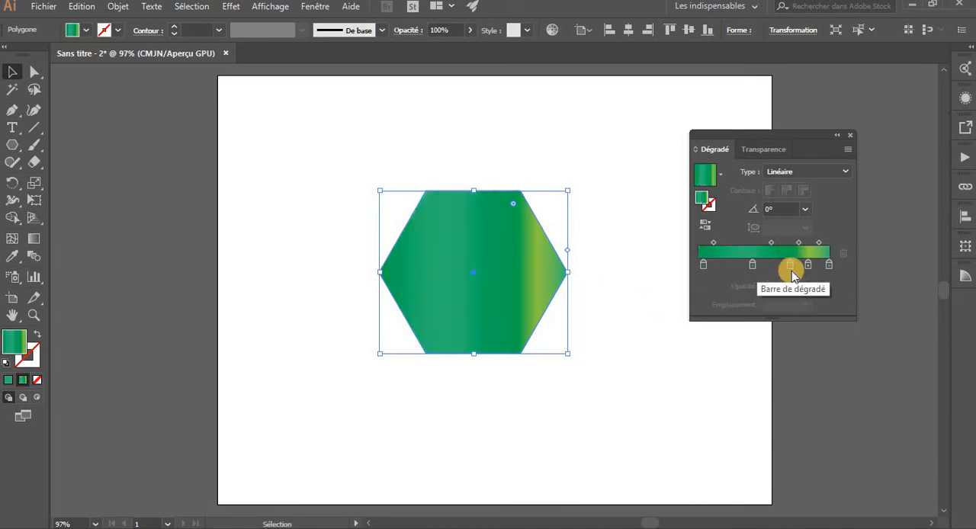
Shift the teal stop toward the gradient's start, the Vert CMJN stop to 48.38% and the yellow-green stop to 80.81%
left_click_drag(753, 267, 724, 267)
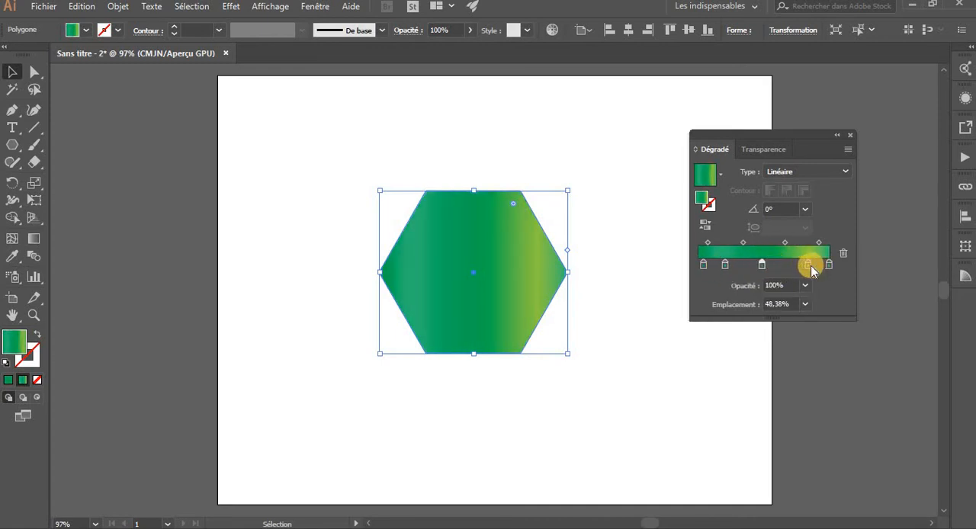
mouse_move(810, 265)
left_mouse_down()
mouse_move(789, 263)
mouse_move(803, 265)
left_mouse_up()
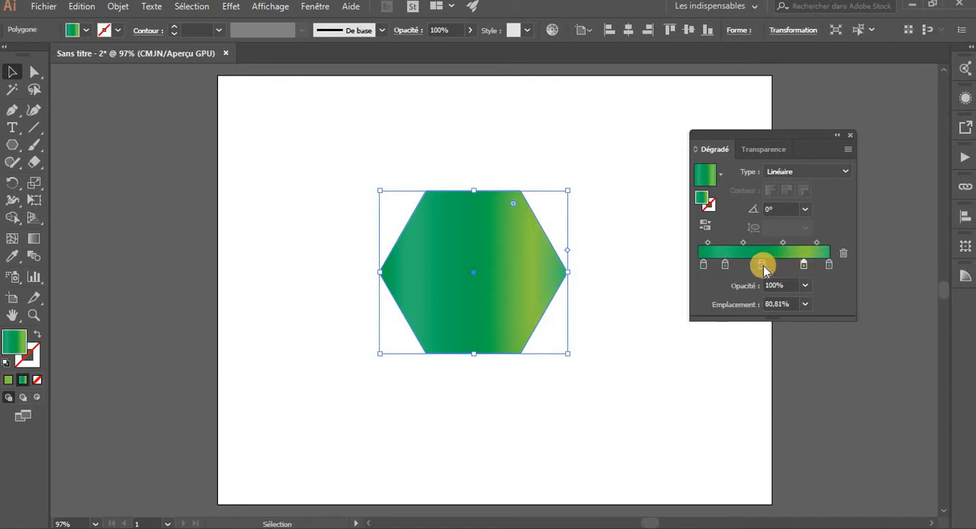
Set the opacity of the gradient stop at 48.38% to 10%
double_click(763, 267)
left_click(763, 267)
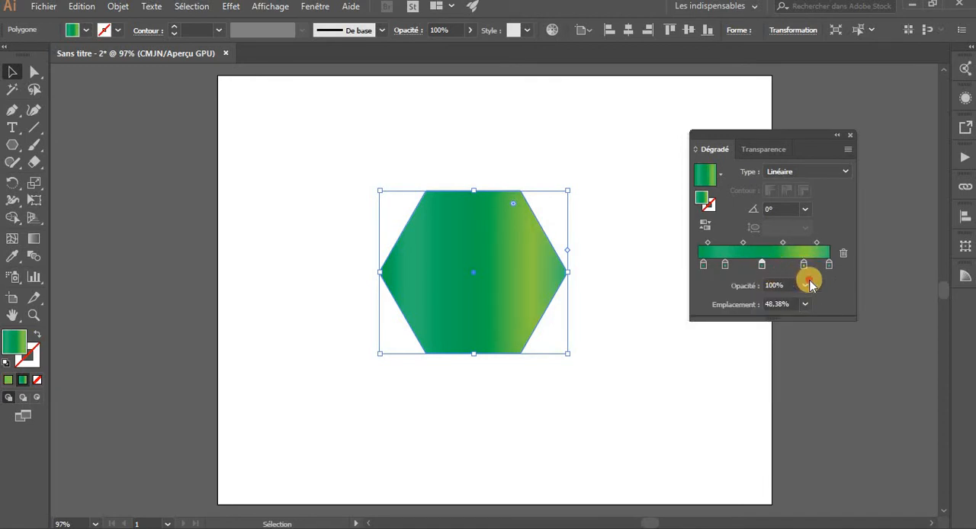
left_click(804, 285)
left_click(823, 317)
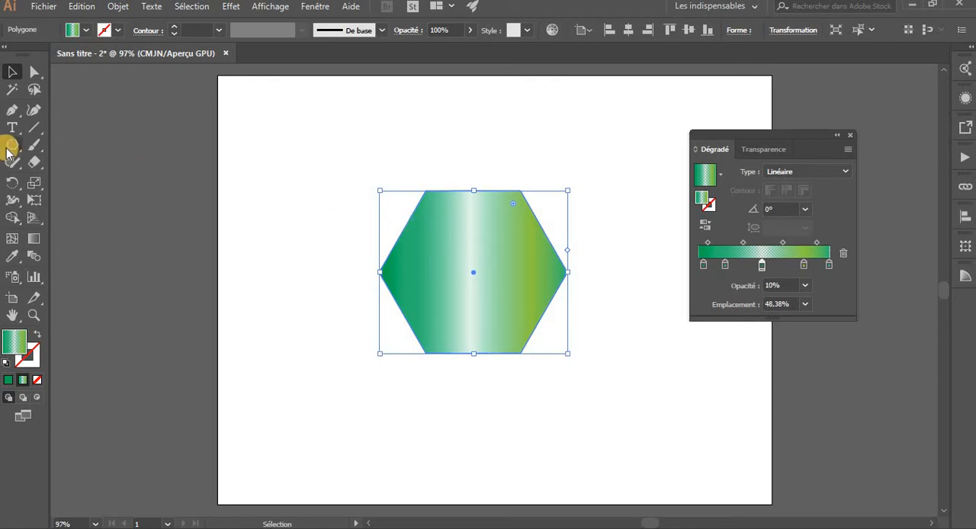
Draw a large rectangle that covers the whole hexagon
left_click_drag(12, 153, 58, 144)
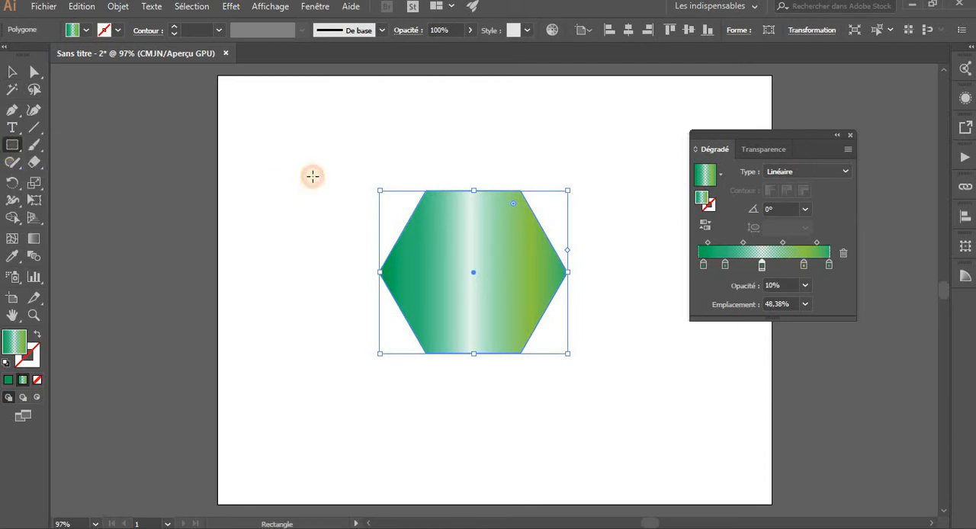
mouse_move(285, 154)
left_mouse_down()
mouse_move(632, 420)
mouse_move(647, 453)
mouse_move(658, 455)
mouse_move(667, 436)
mouse_move(626, 445)
left_mouse_up()
key("v")
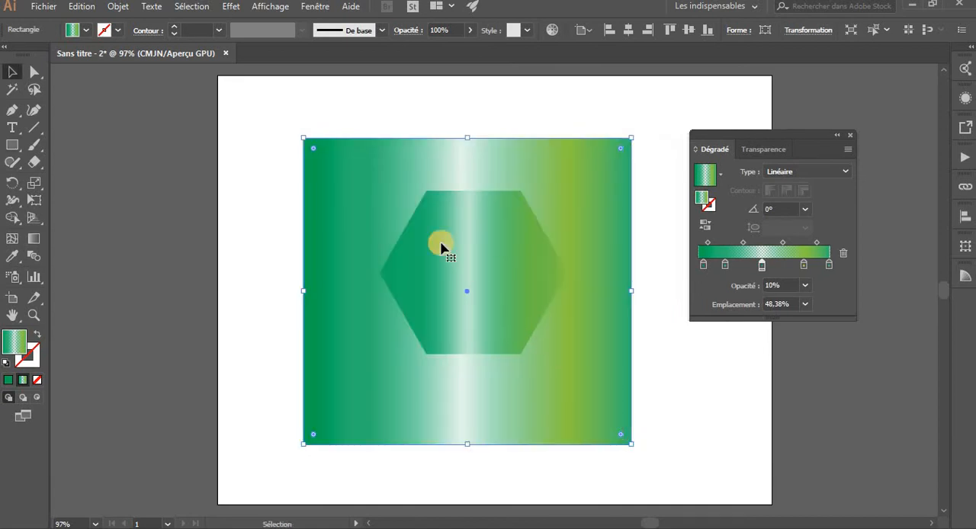
Fill the rectangle with the dark green swatch C=90 M=30 J=95 N=30
left_click(79, 31)
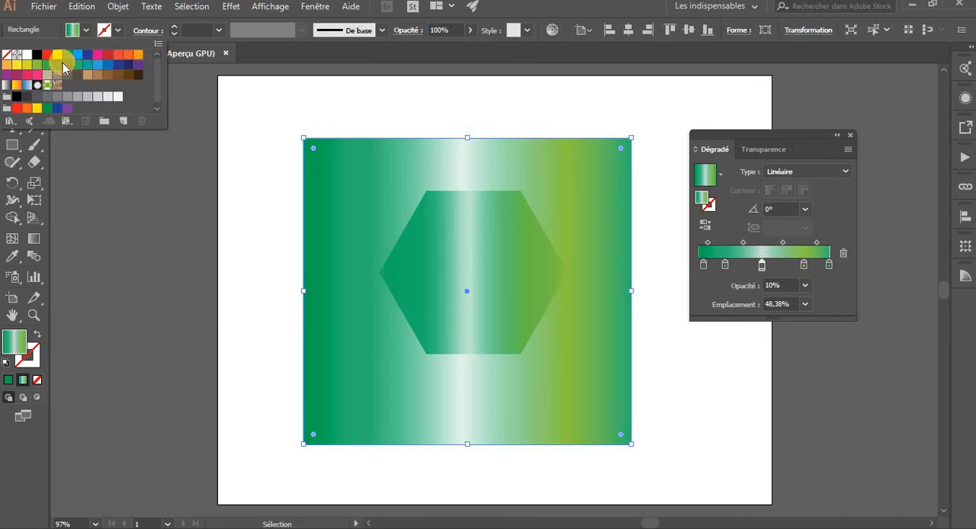
left_click(67, 55)
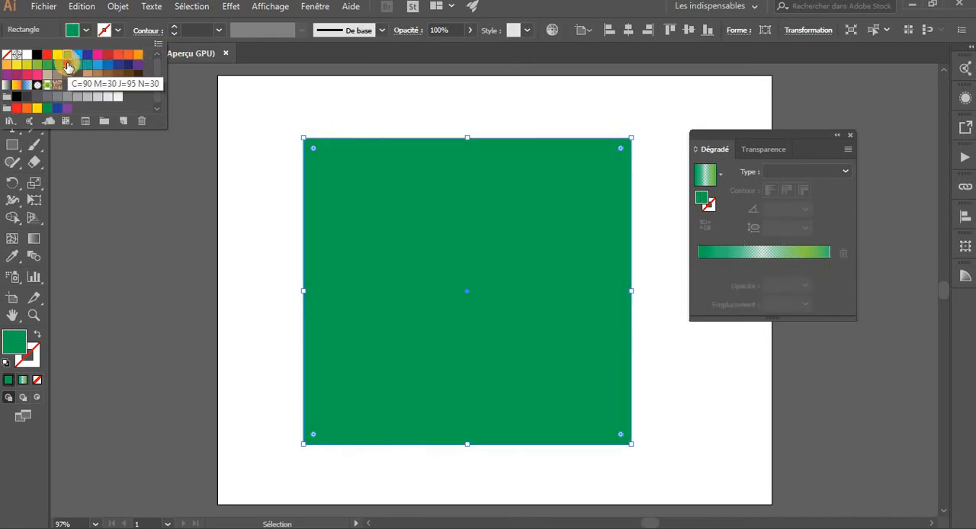
left_click(67, 64)
left_click(418, 211)
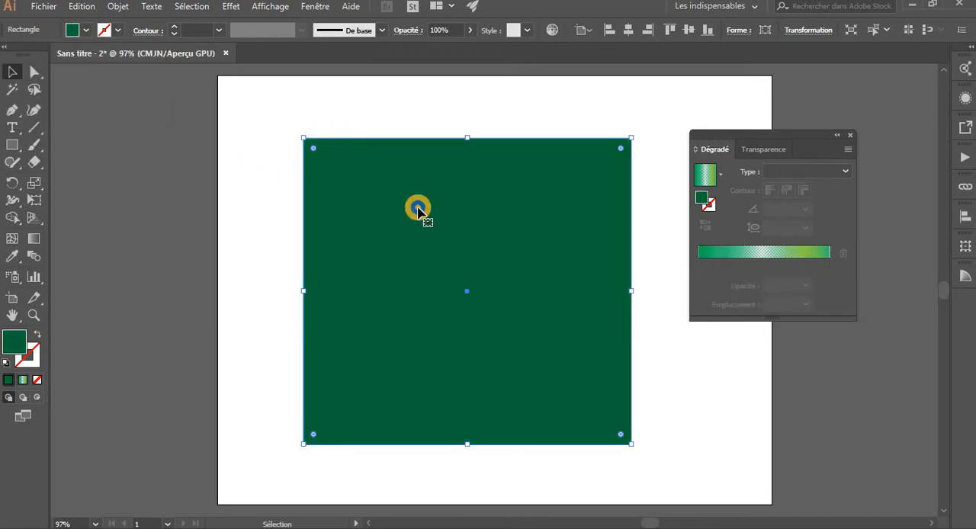
Send the dark green rectangle to the back, behind the hexagon, and deselect it
right_click(350, 177)
mouse_move(512, 402)
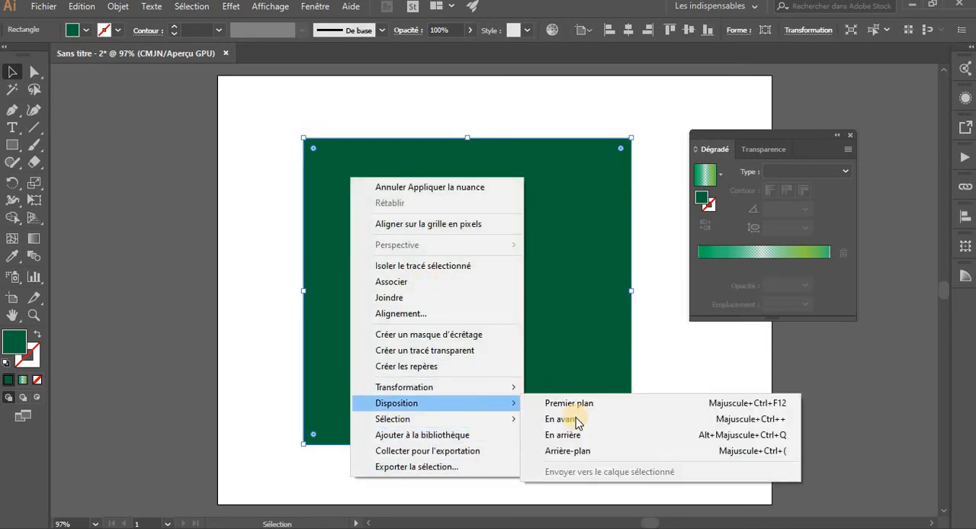
left_click(571, 449)
left_click(698, 390)
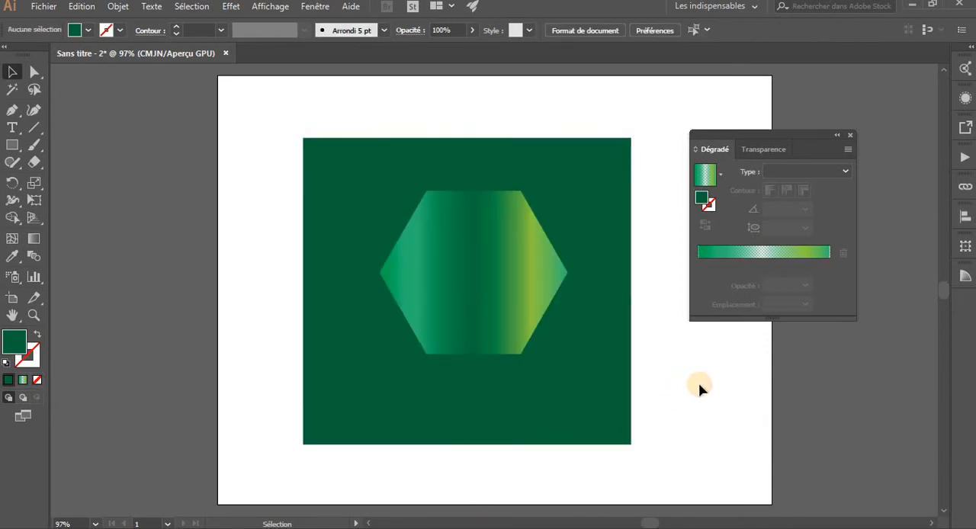
Move the rectangle off to the side of the hexagon and back behind it to compare the transparency
left_click(611, 355)
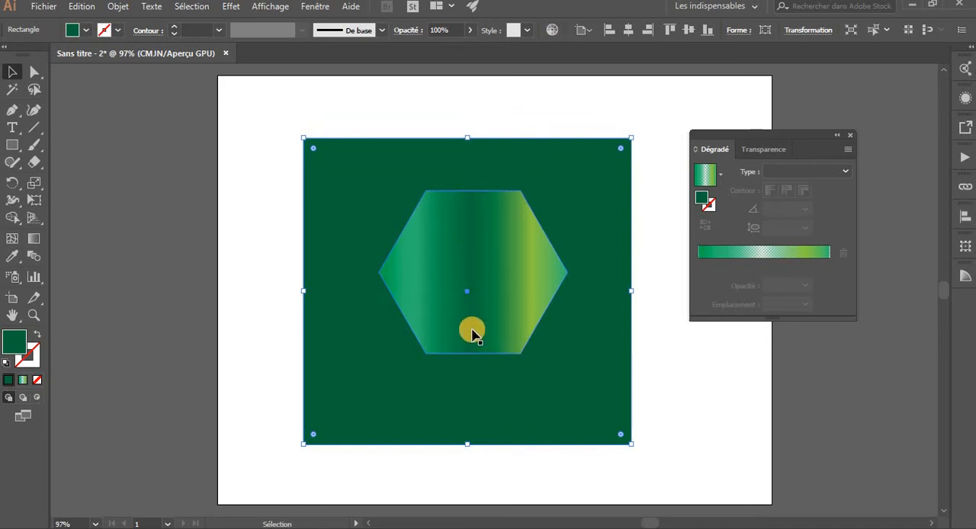
left_click(657, 397)
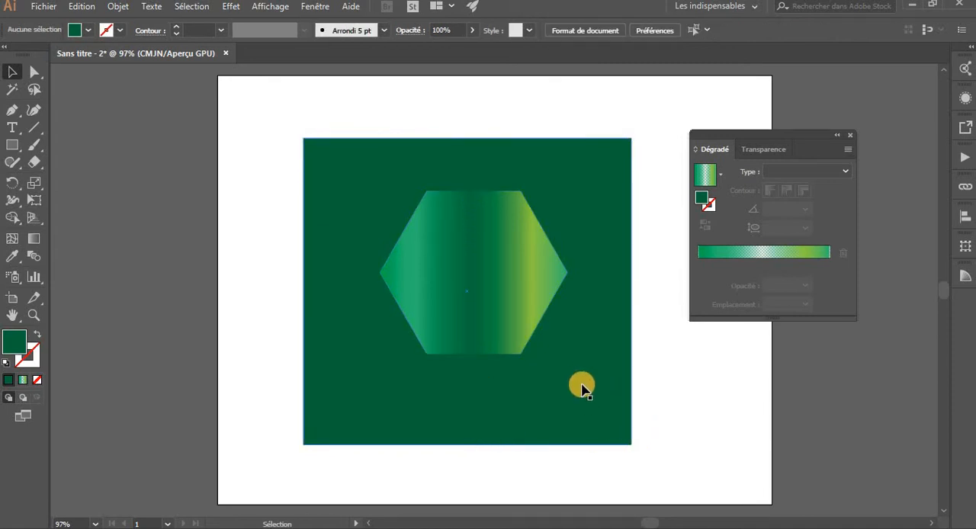
left_click(581, 396)
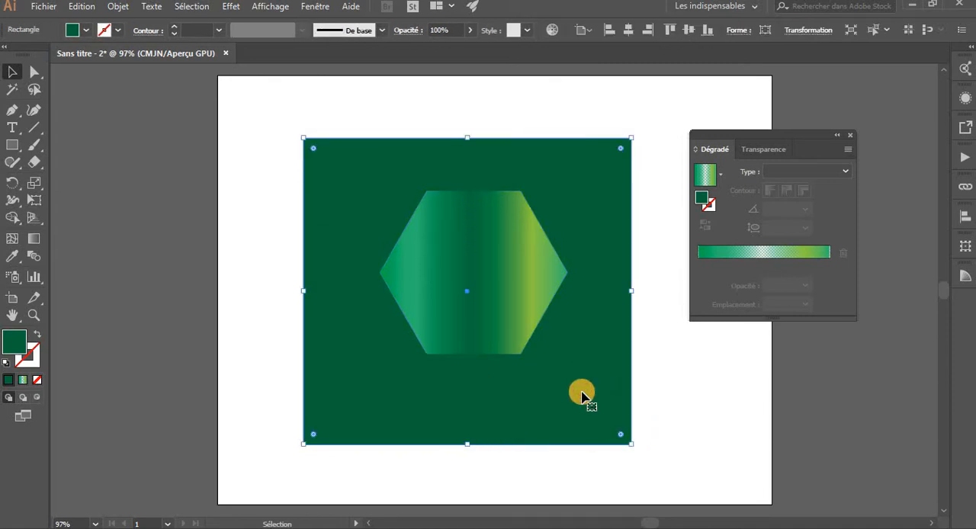
left_click_drag(593, 369, 332, 364)
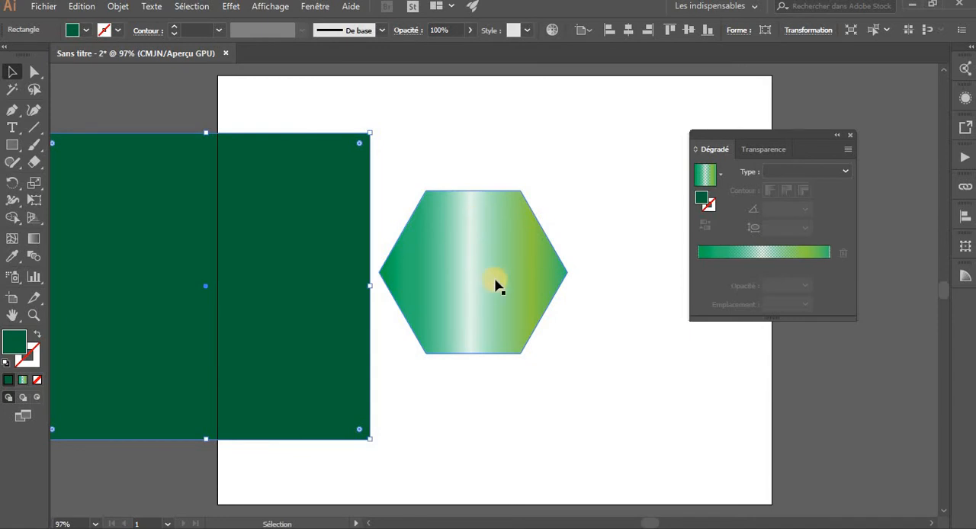
left_click_drag(300, 331, 604, 352)
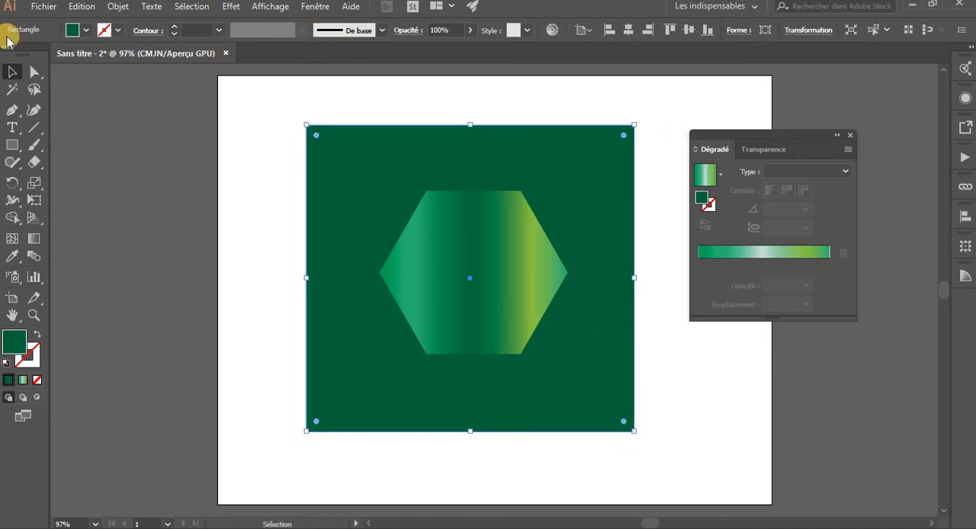
Test blue, purple and light grey fills on the background rectangle, and settle on the light orange swatch
left_click(87, 30)
left_click(89, 56)
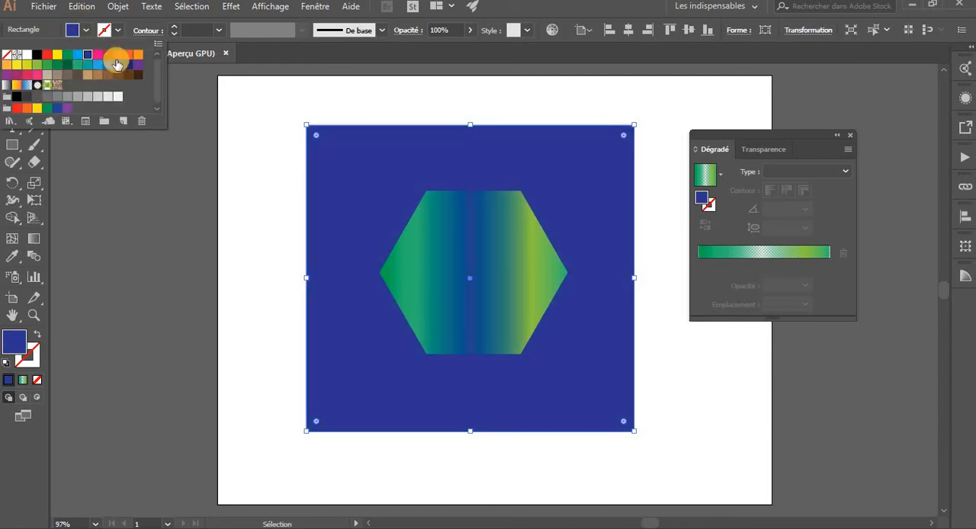
left_click(117, 64)
left_click(138, 65)
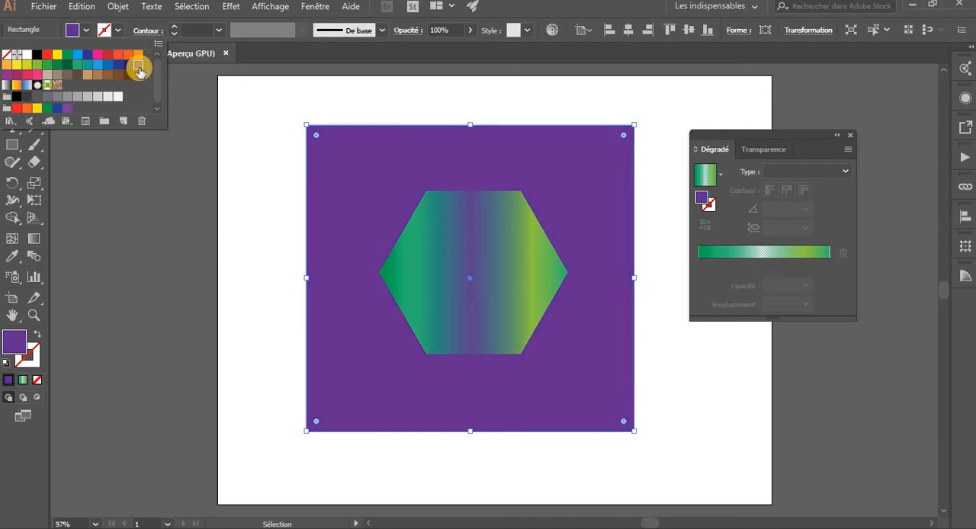
left_click(95, 96)
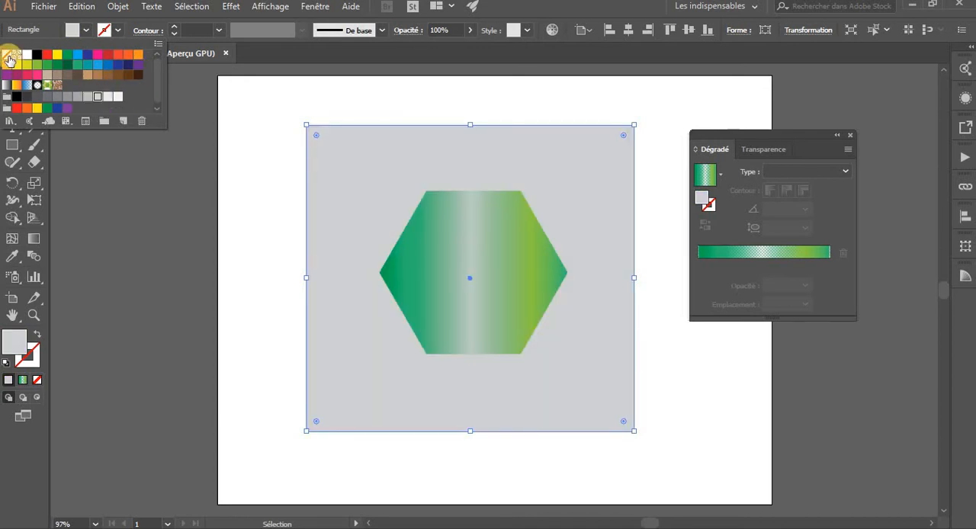
left_click(7, 66)
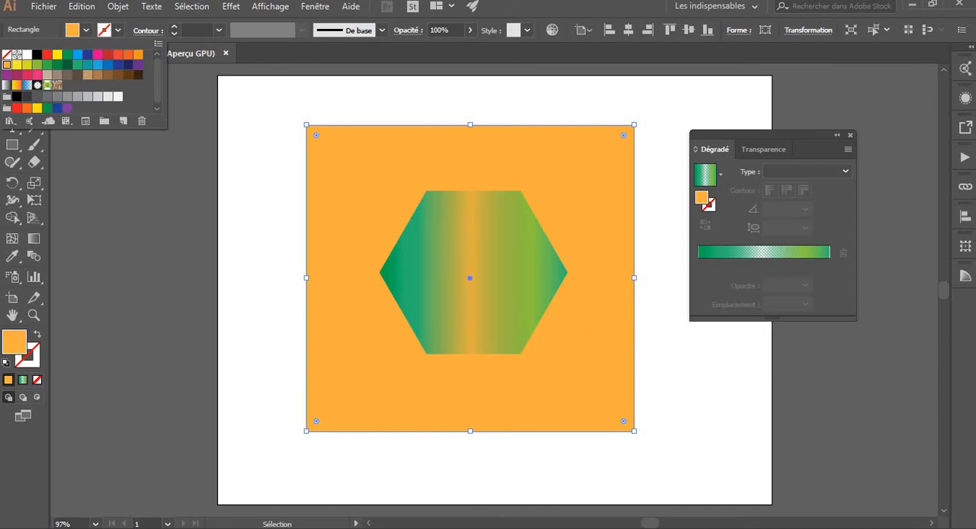
left_click(183, 145)
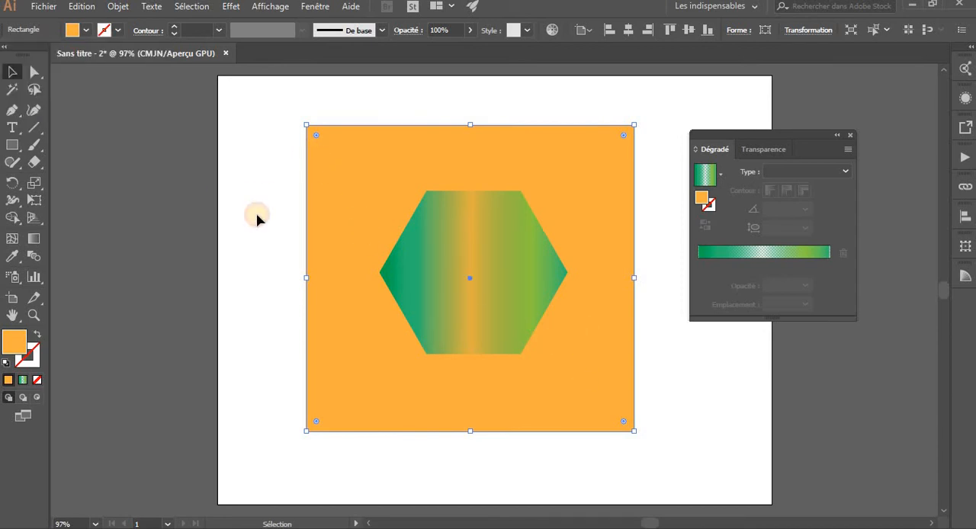
Deselect the background rectangle and select the gradient hexagon on top of it
key("ctrl+shift+a")
left_click(337, 188)
left_click(442, 245)
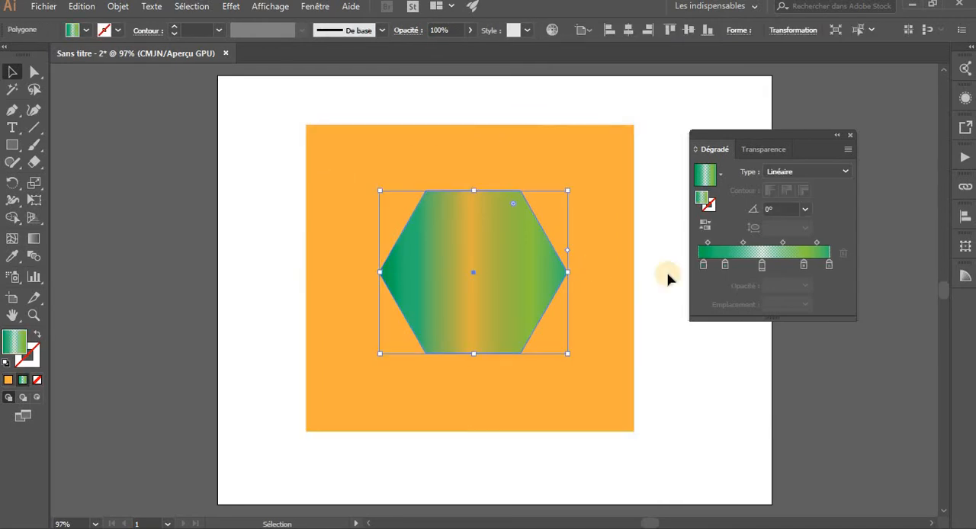
Set the opacity of the hexagon gradient's middle color stop to 100% and reselect the hexagon over the orange rectangle
left_click(763, 266)
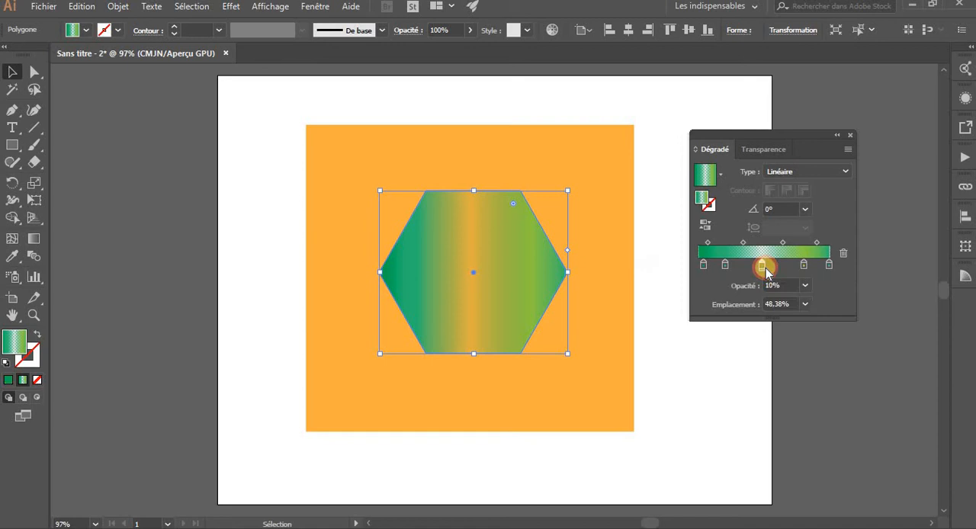
left_click(806, 286)
left_click(831, 459)
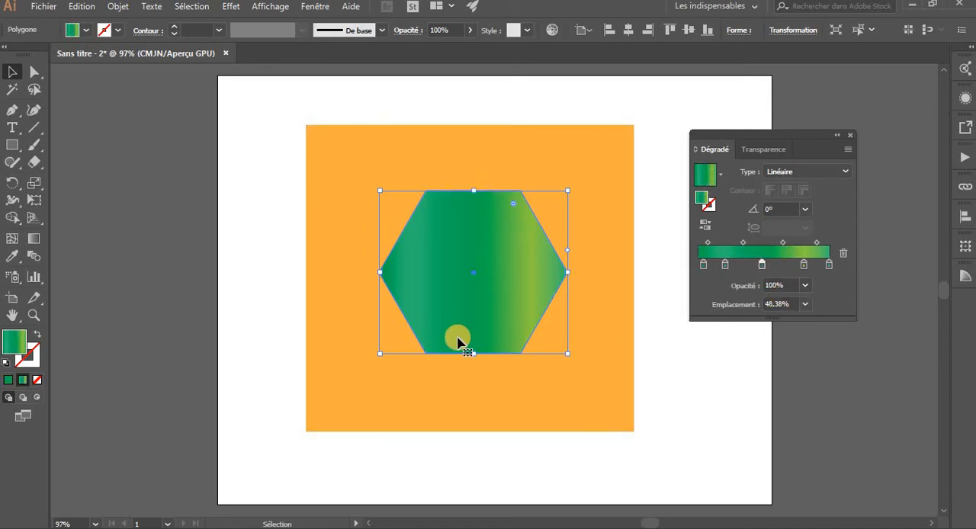
left_click(495, 386)
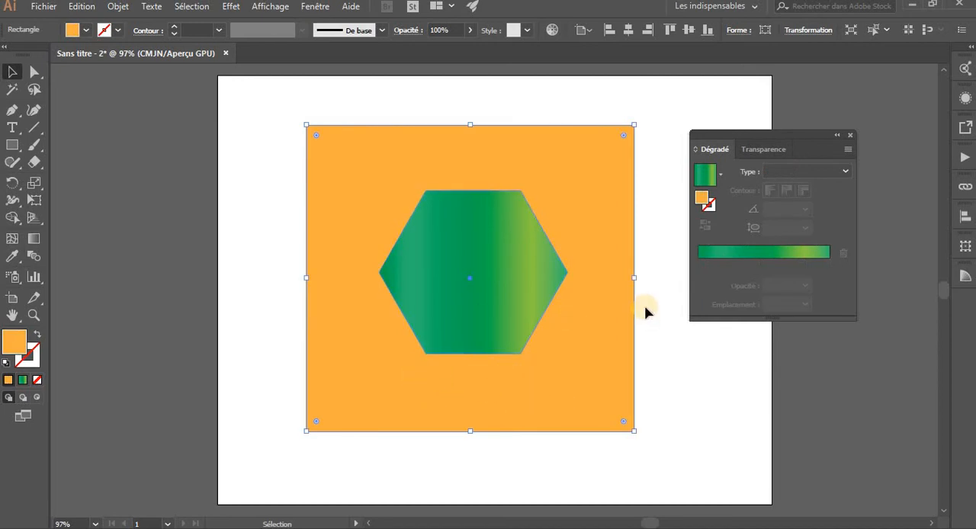
left_click(485, 260)
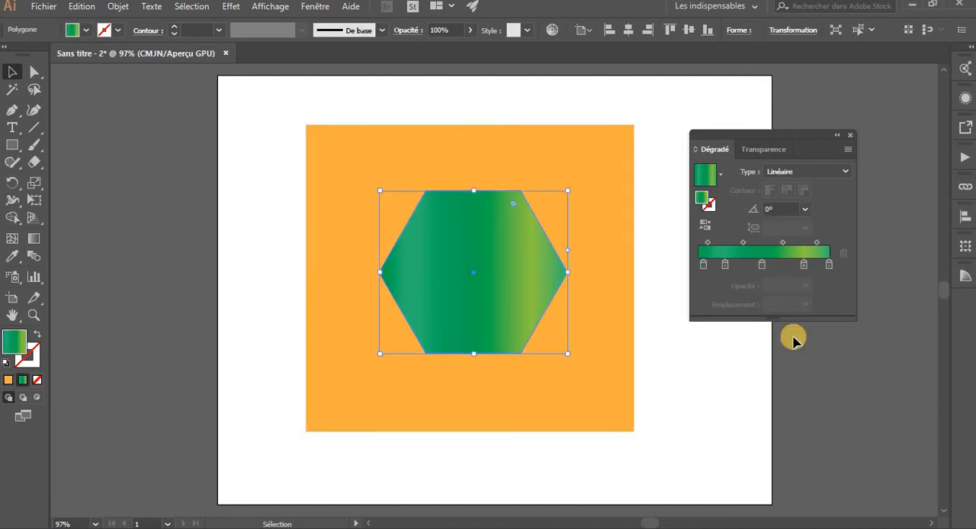
Set the opacity of the gradient's middle color stop back to 10%
left_click(761, 264)
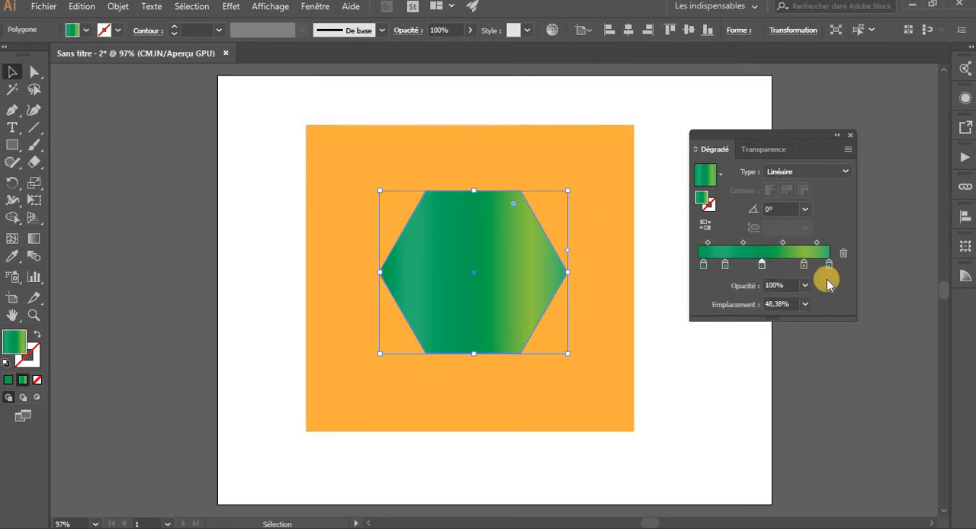
left_click(804, 288)
left_click(816, 316)
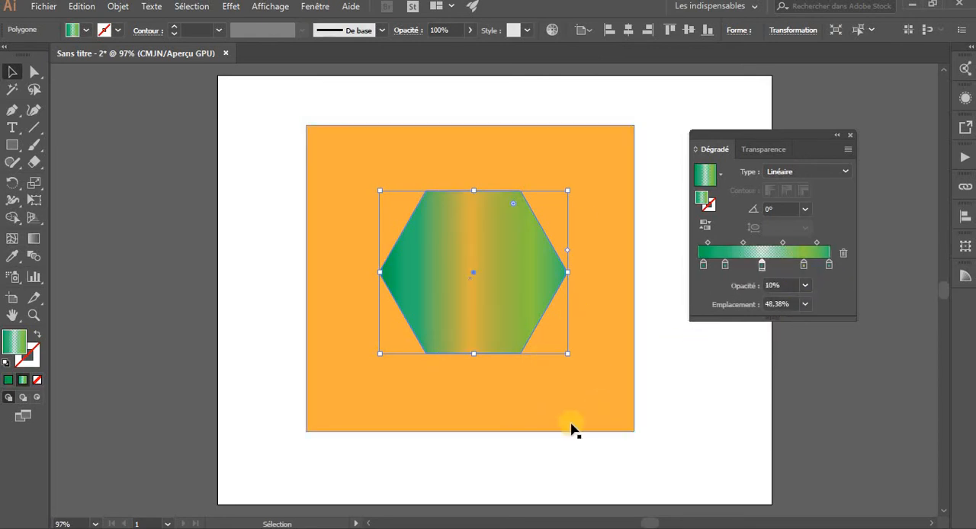
Try moving the hexagon off the orange rectangle onto the area outside the artboard, and undo the moves
left_click_drag(516, 305, 237, 316)
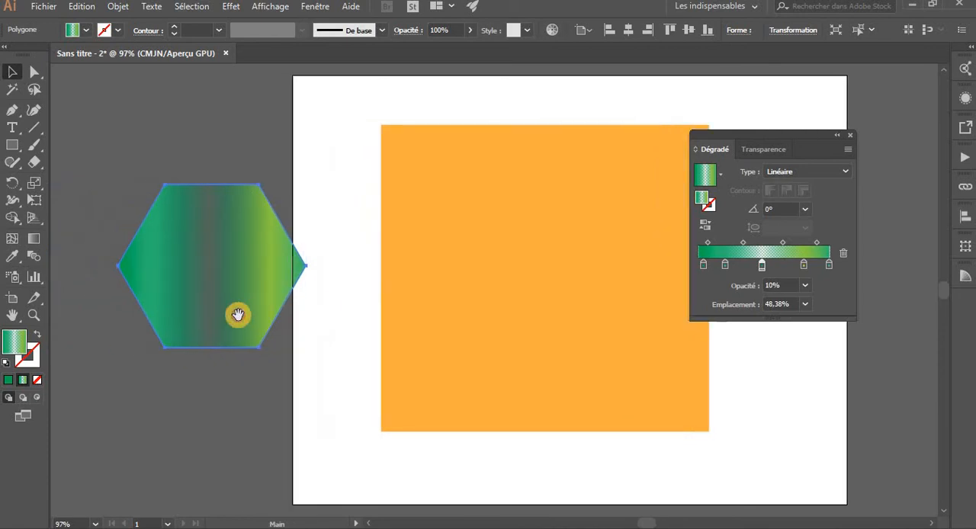
left_click_drag(265, 283, 231, 288)
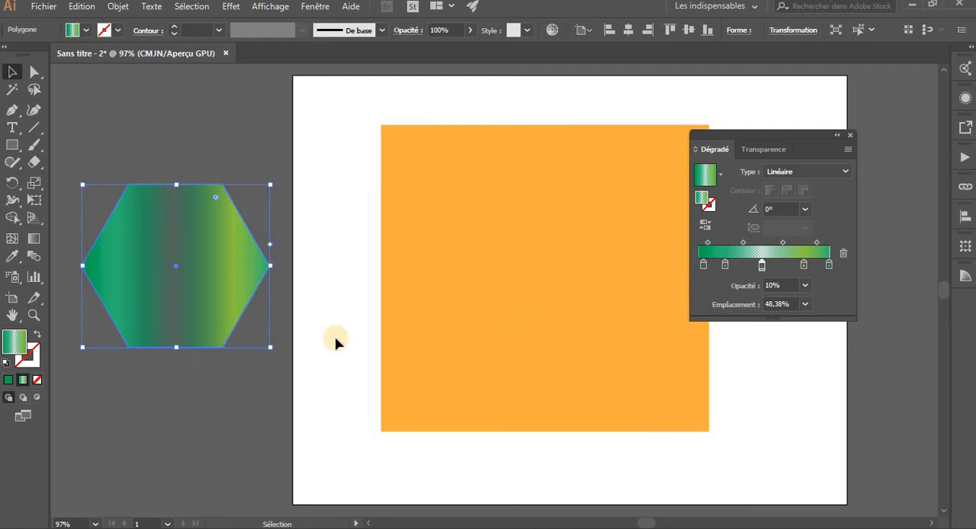
key("ctrl+z")
key("ctrl+z")
key("ctrl+z")
key("ctrl+z")
key("ctrl+z")
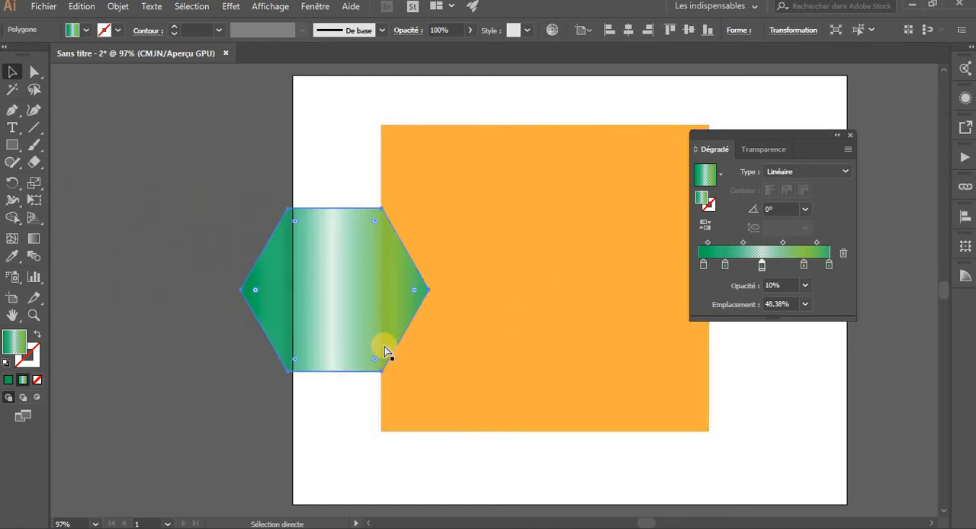
Delete the orange background rectangle and select the gradient hexagon
left_click(406, 365)
key("Delete")
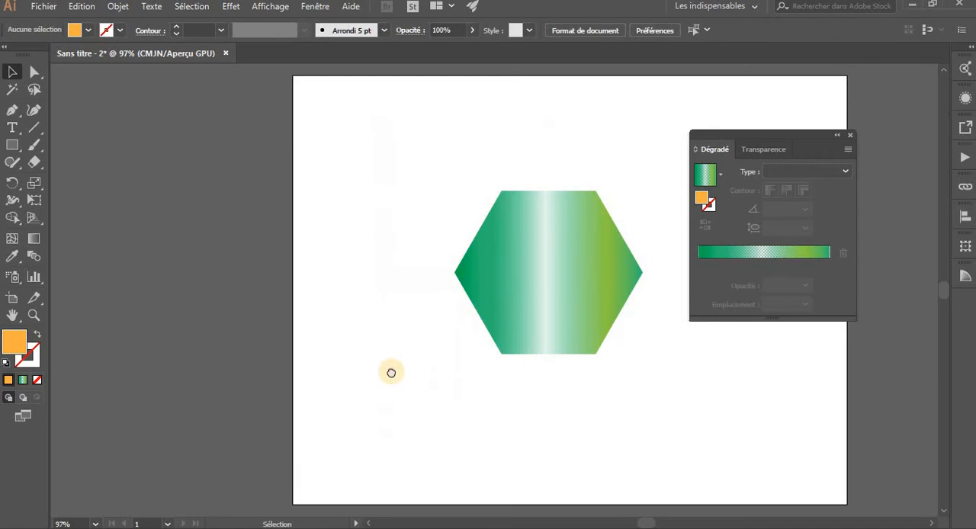
left_click_drag(390, 371, 467, 276)
left_click(467, 276)
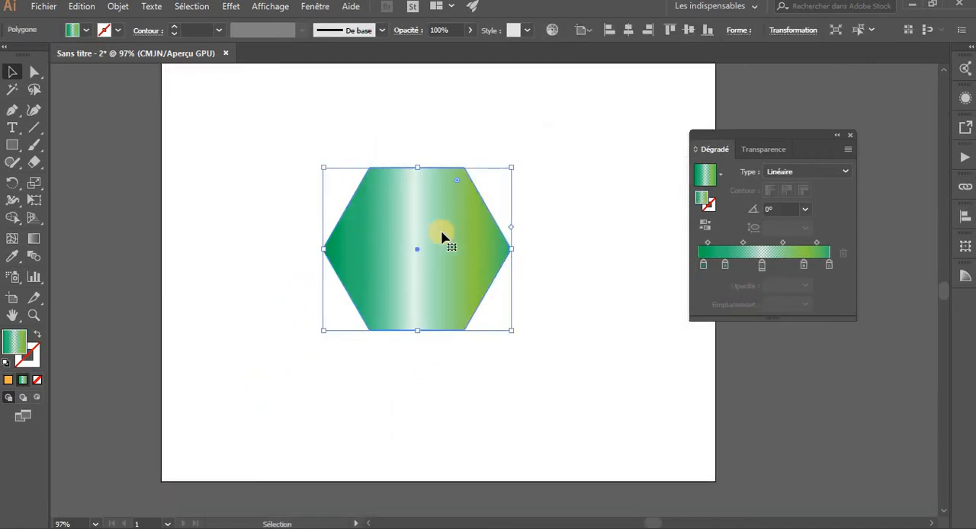
Reverse the hexagon's gradient back and forth several times to compare both directions, ending in its original direction, and deselect it
left_click(711, 224)
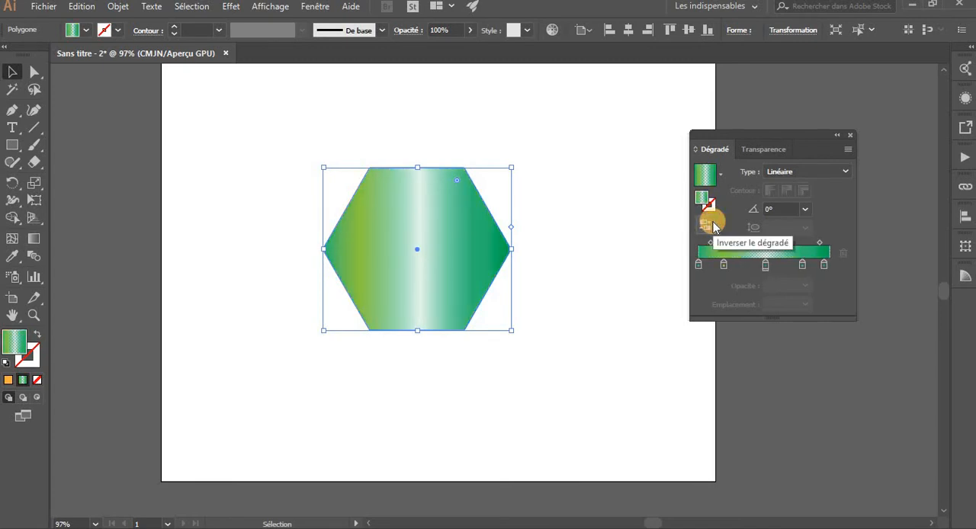
left_click(711, 224)
left_click(712, 224)
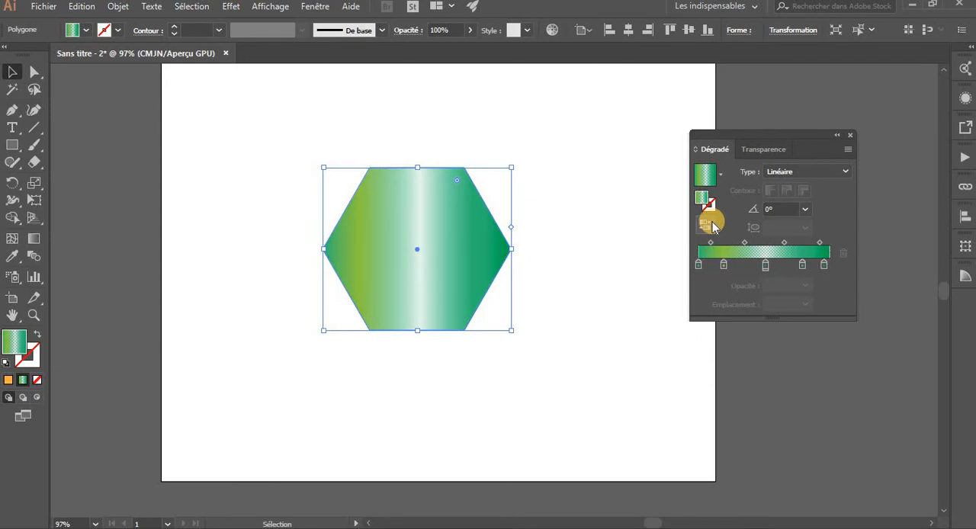
left_click(711, 223)
left_click(711, 224)
left_click(711, 224)
left_click(711, 223)
left_click(709, 223)
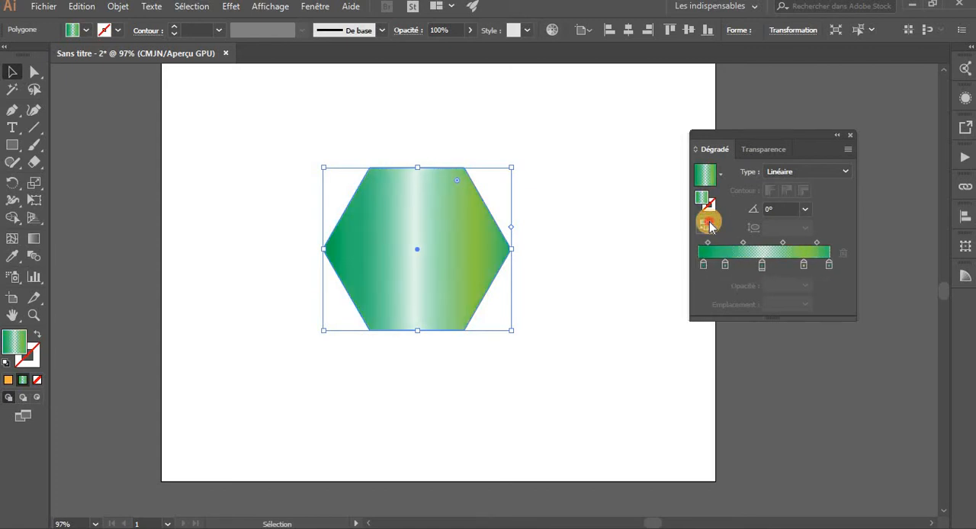
left_click(709, 224)
left_click(709, 223)
left_click(595, 282)
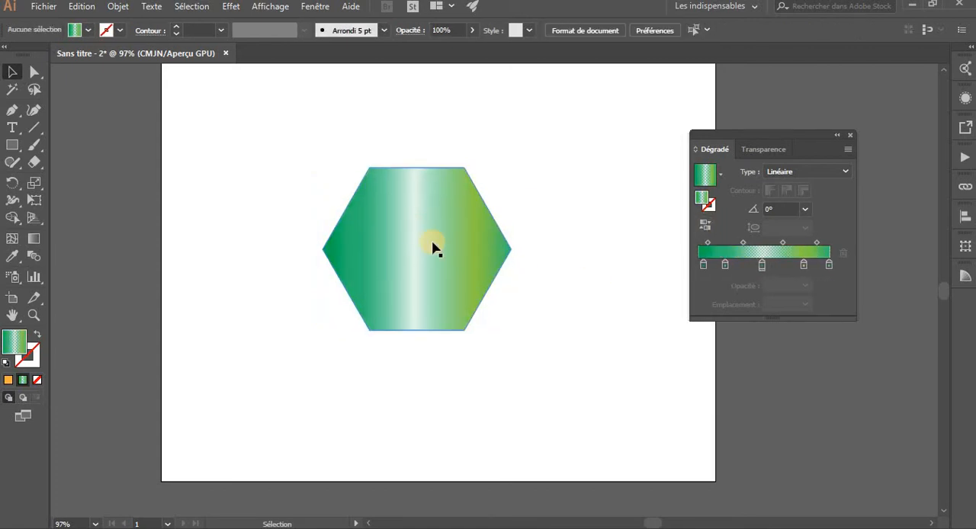
Select the hexagon and move it slightly down on the artboard
left_click(495, 245)
left_click(580, 266)
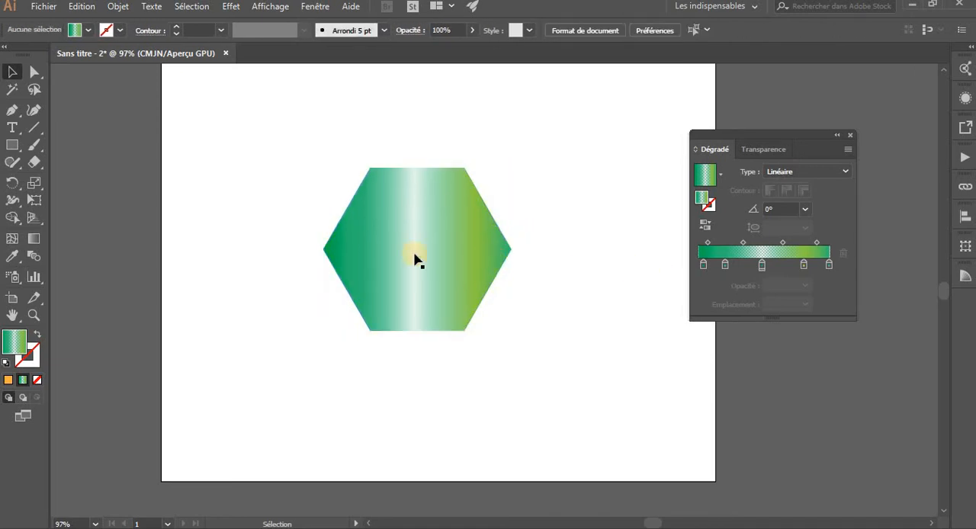
left_click(426, 256)
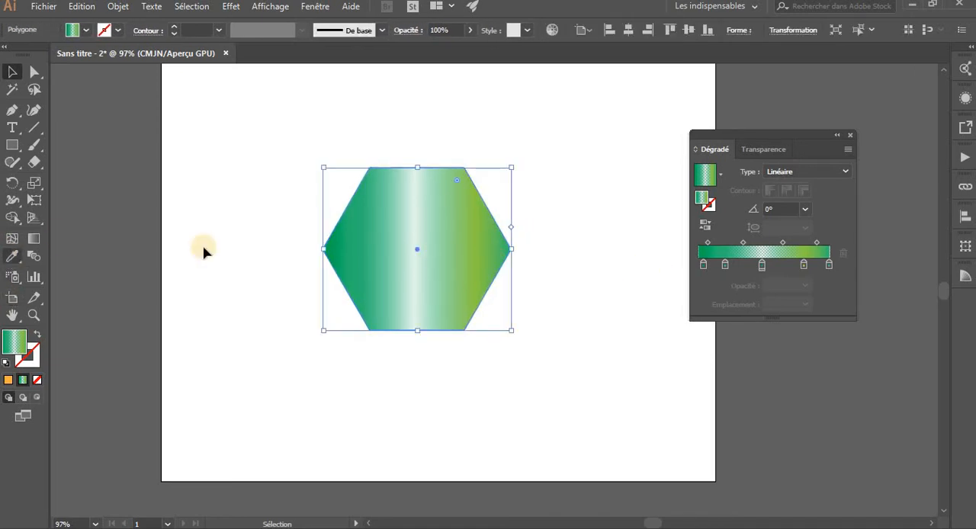
left_click_drag(438, 253, 438, 275)
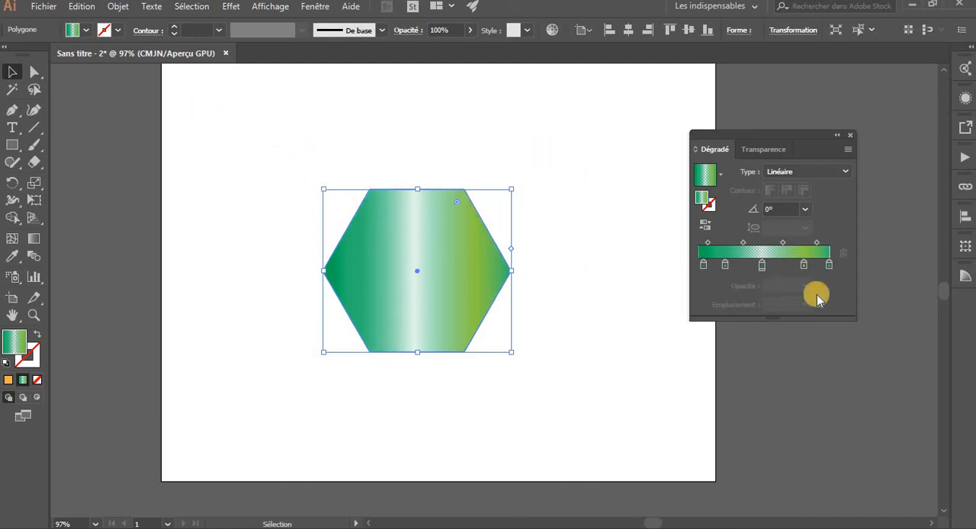
Make the gradient's middle color stop fully opaque with 100% opacity
left_click(761, 266)
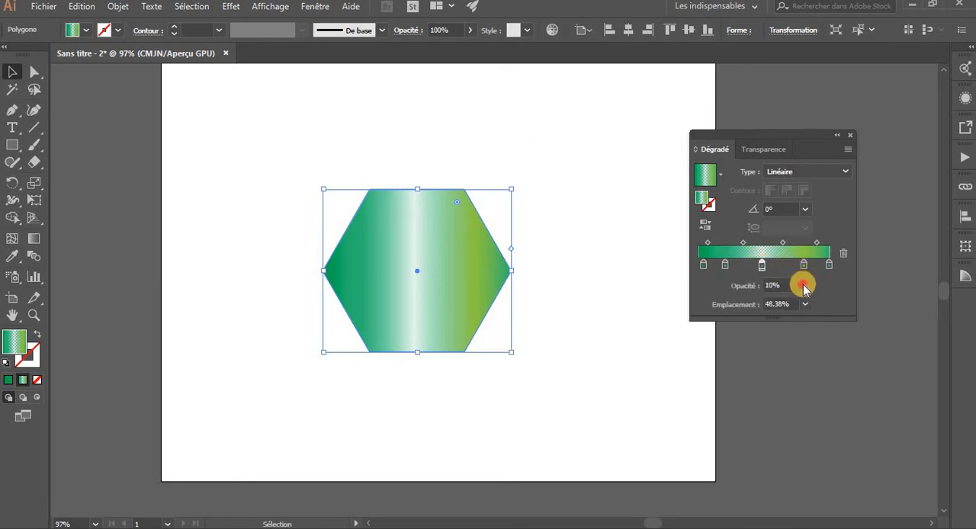
left_click(804, 286)
left_click(819, 460)
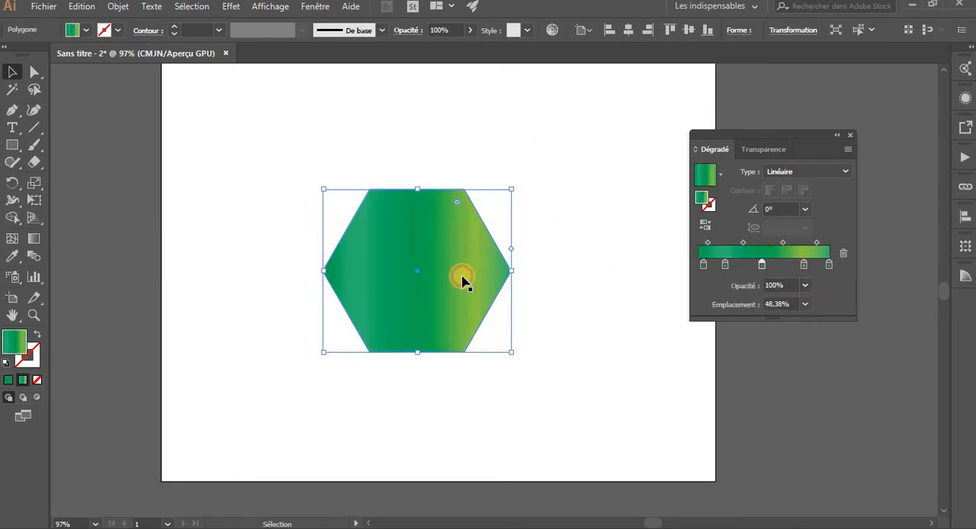
Activate the Gradient tool and shift the inner green color stops directly on the hexagon's gradient annotator
left_click(36, 243)
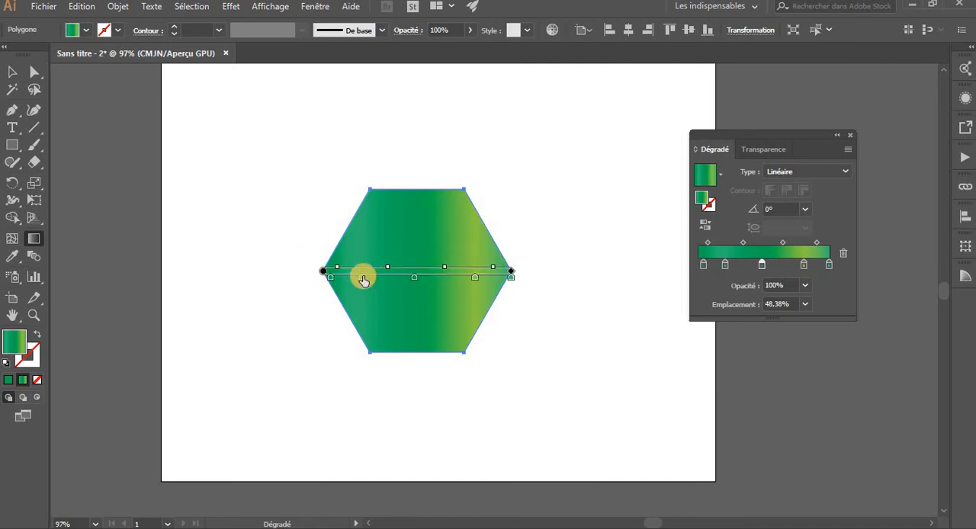
left_click_drag(382, 281, 367, 283)
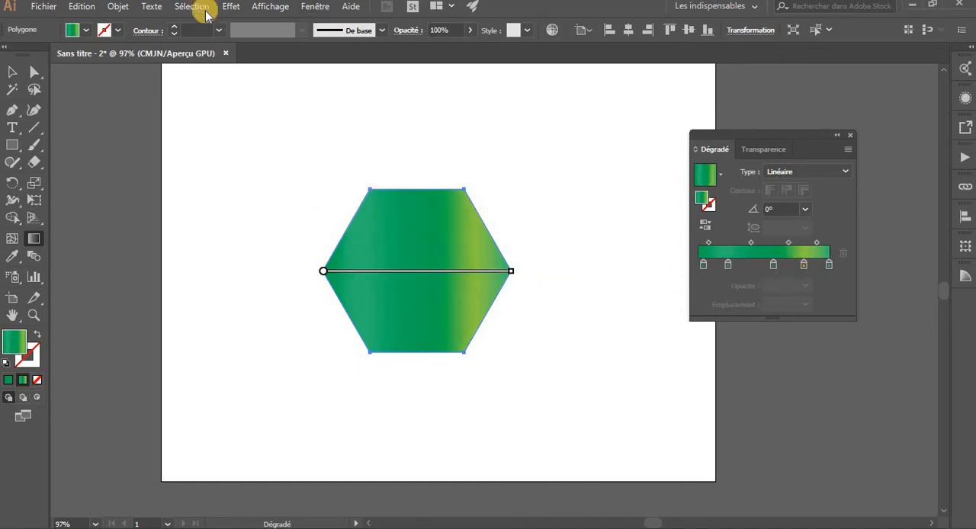
Hide the gradient annotator and keep the Gradient tool active
left_click(310, 9)
mouse_move(281, 10)
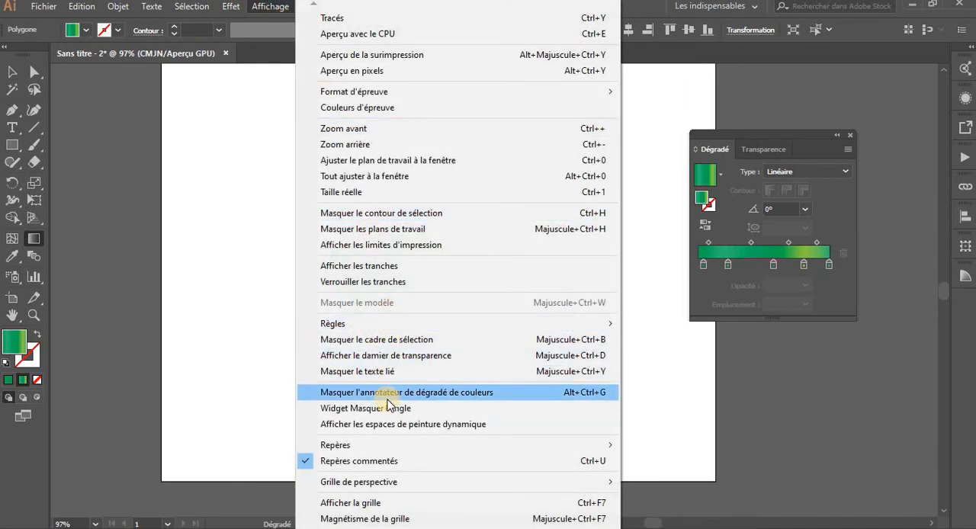
left_click(485, 393)
left_click(34, 241)
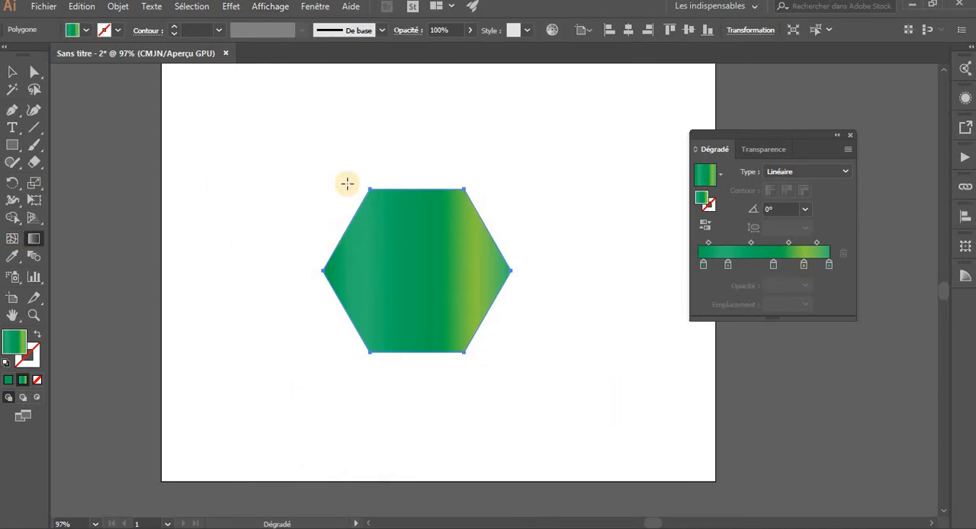
Redraw the hexagon's gradient several times at different angles and lengths without the annotator, ending at about -170°
left_click_drag(325, 166, 521, 388)
left_click_drag(273, 260, 647, 292)
left_click_drag(253, 298, 253, 297)
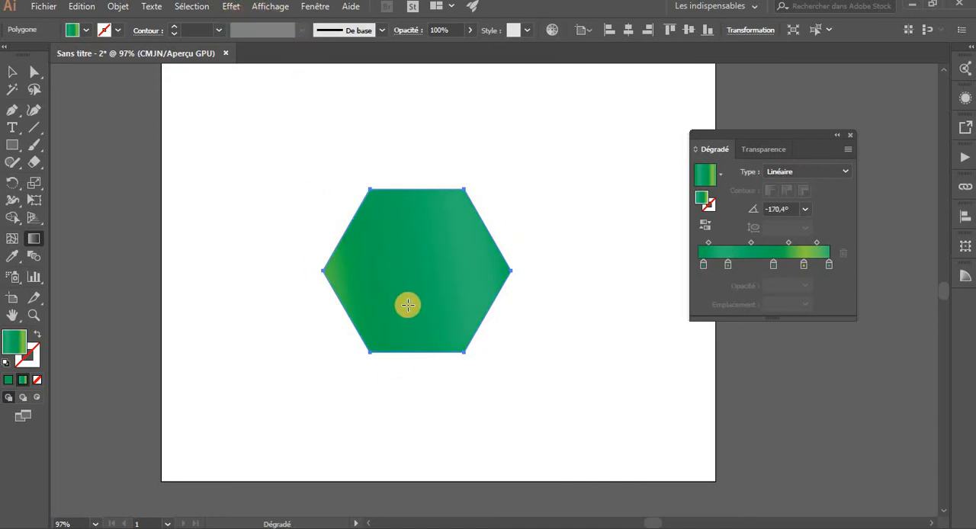
Show the gradient annotator and redraw the gradient almost horizontally across the hexagon, extending beyond both of its sides
left_click(257, 7)
left_click(261, 6)
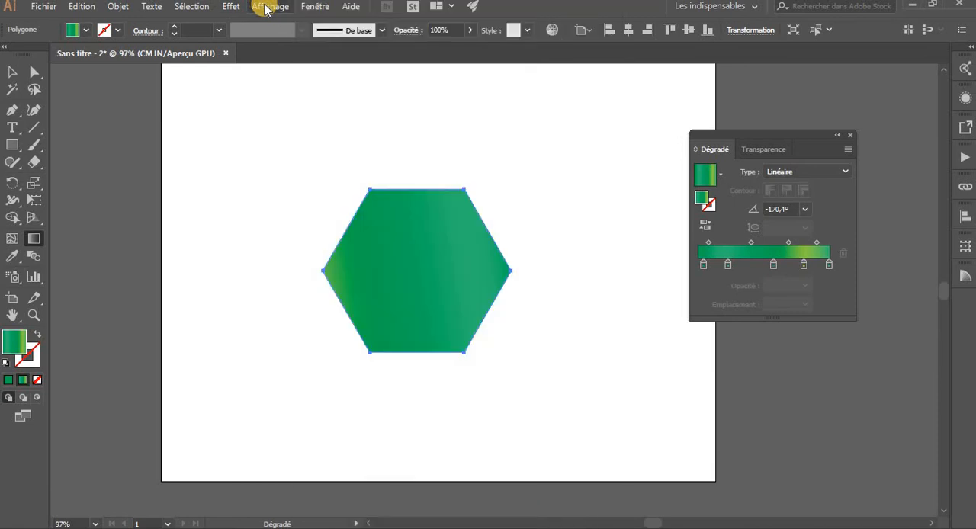
left_click(271, 9)
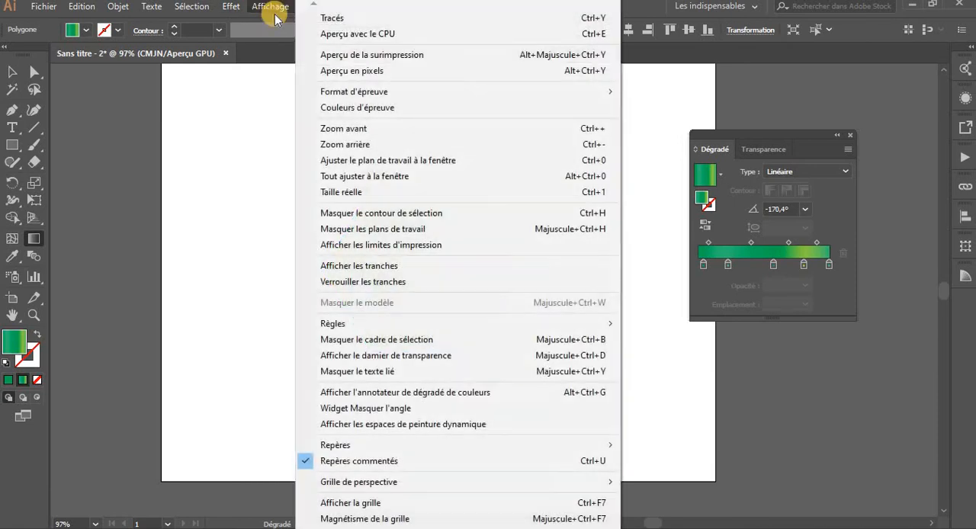
left_click(428, 394)
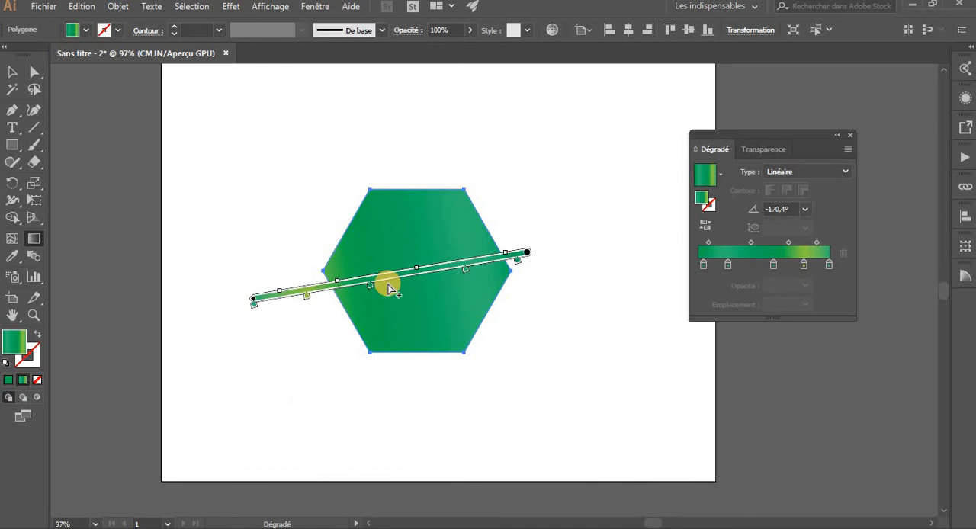
mouse_move(268, 263)
left_mouse_down()
mouse_move(589, 256)
mouse_move(576, 265)
left_mouse_up()
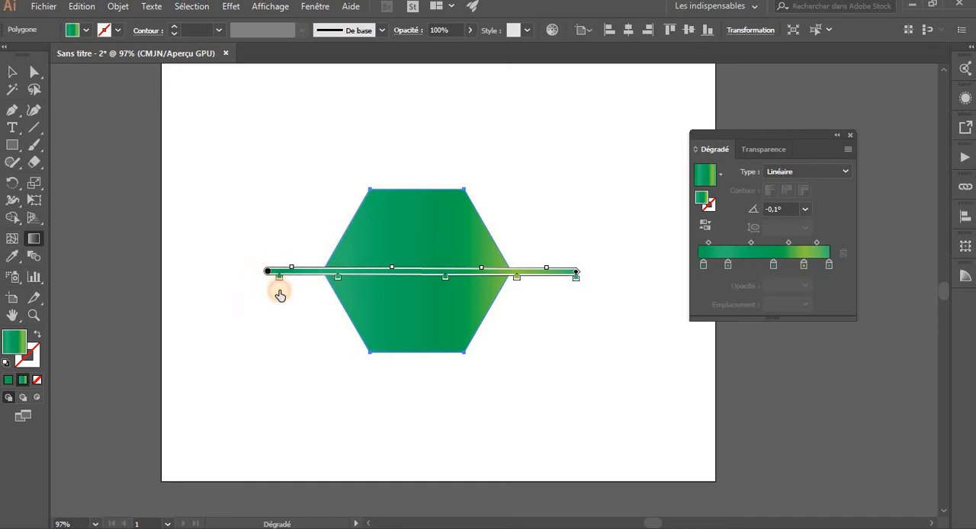
Remove the gradient's first color stop and slide the next three stops left, placing the dark green one at about 28%
mouse_move(279, 295)
left_mouse_down()
mouse_move(270, 363)
mouse_move(283, 461)
left_mouse_up()
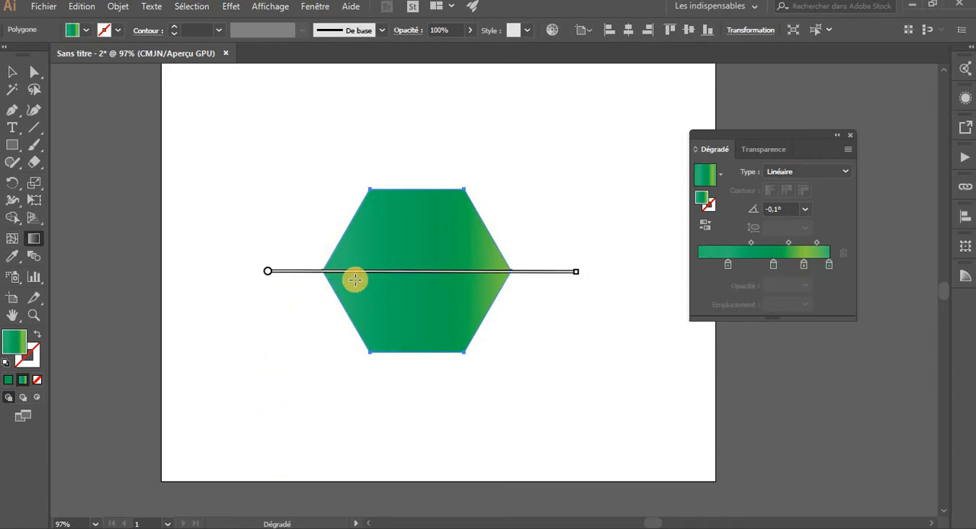
mouse_move(340, 280)
left_mouse_down()
mouse_move(290, 279)
mouse_move(399, 279)
mouse_move(331, 287)
left_mouse_up()
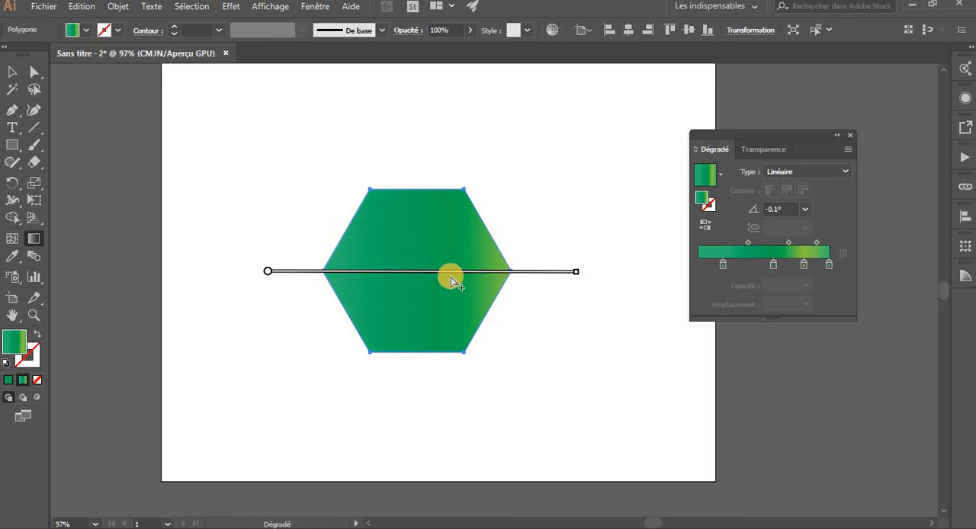
left_click_drag(446, 278, 354, 279)
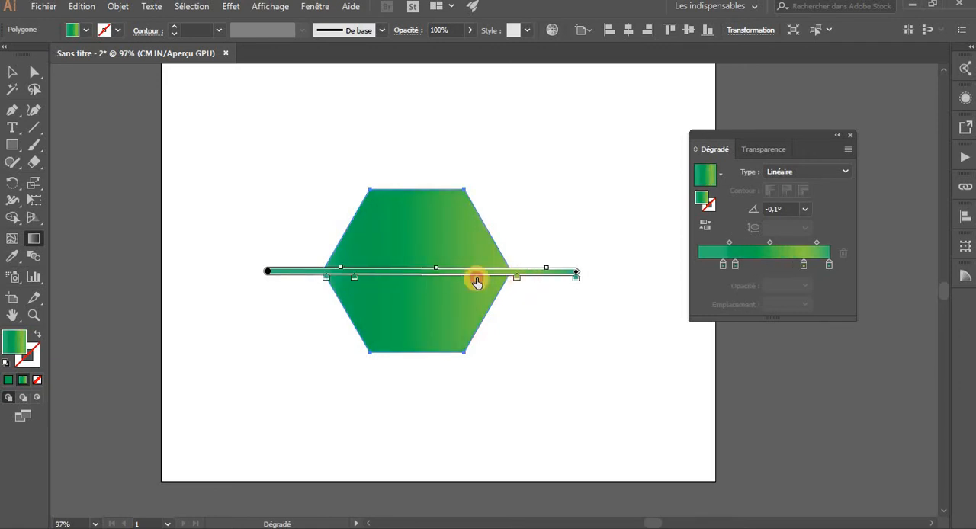
mouse_move(477, 282)
left_mouse_down()
mouse_move(420, 281)
mouse_move(433, 280)
left_mouse_up()
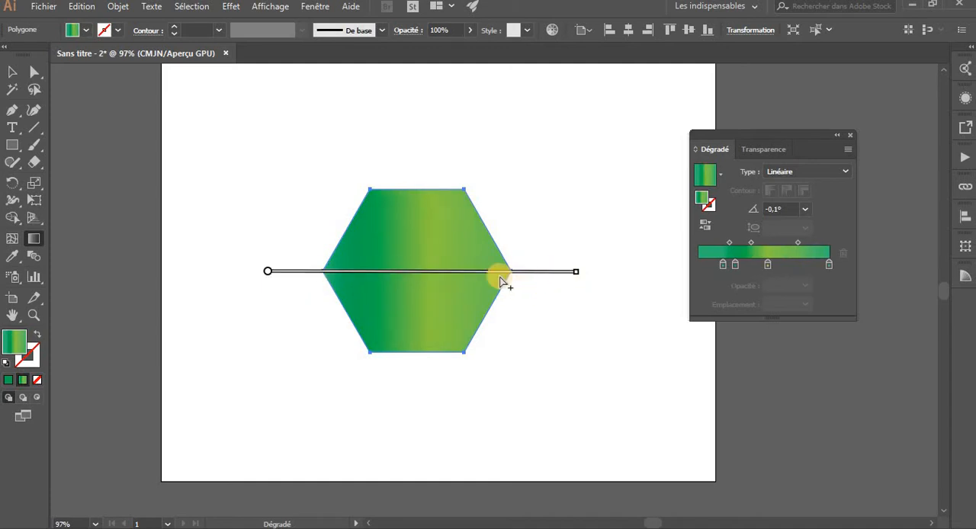
Recolor the gradient stop at 28.12% on the annotator, trying the yellow-green swatch and settling on the medium green one
mouse_move(328, 284)
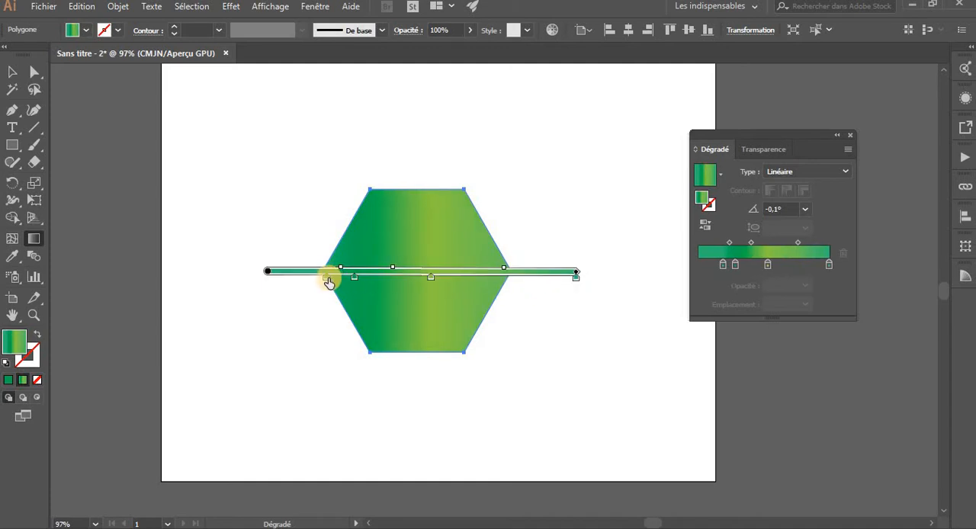
double_click(354, 282)
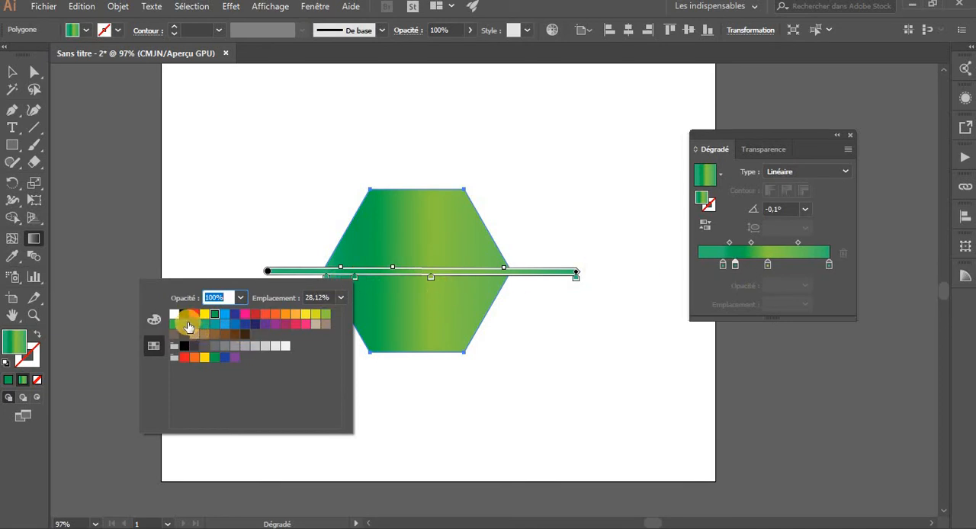
left_click(324, 316)
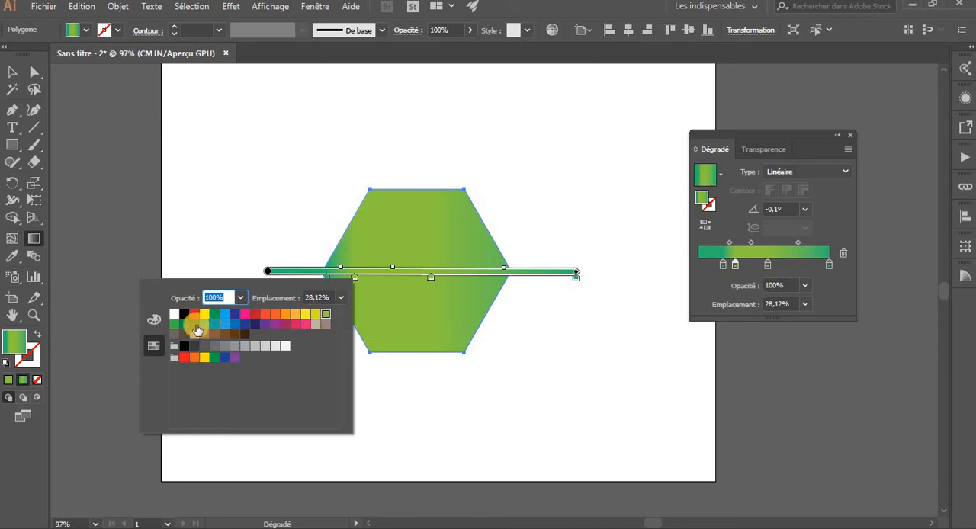
left_click(181, 326)
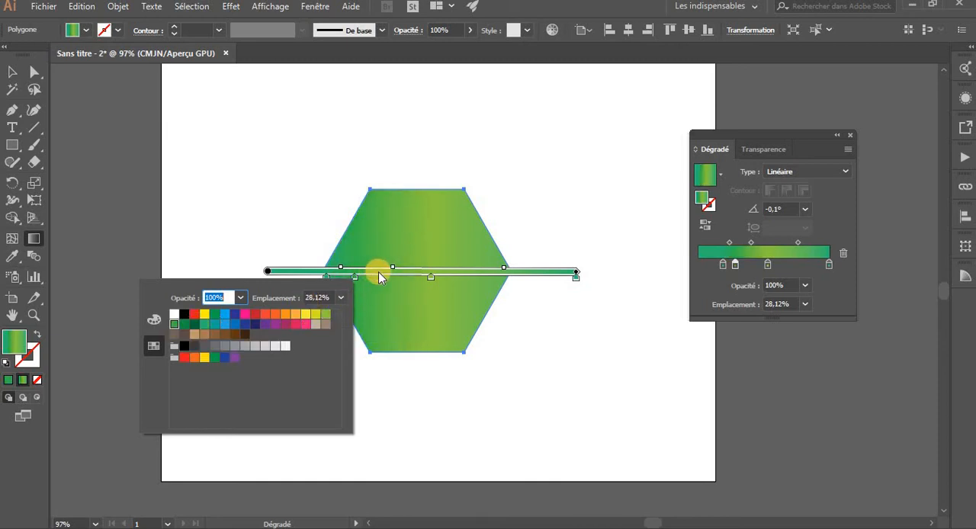
Recolor the gradient's end stop at 100% with the dark green swatch and close its color options
left_click(576, 282)
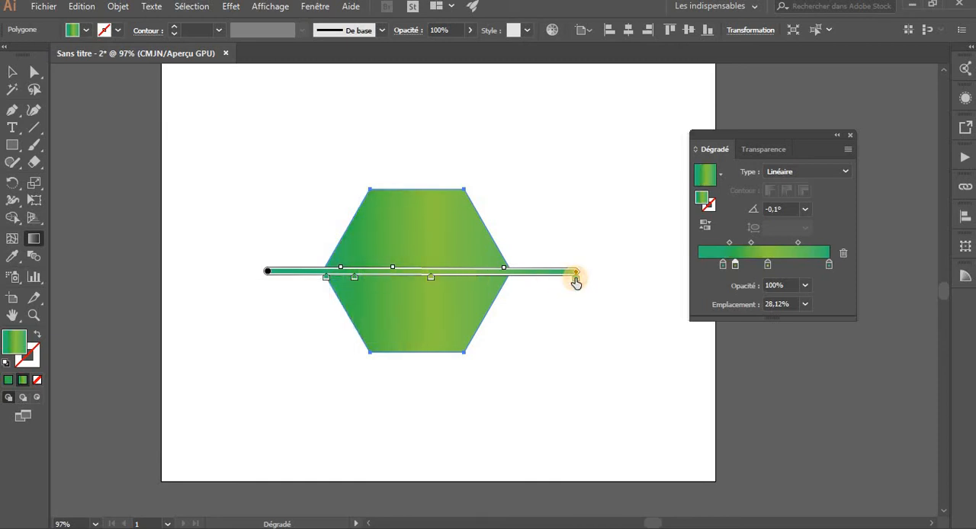
double_click(576, 281)
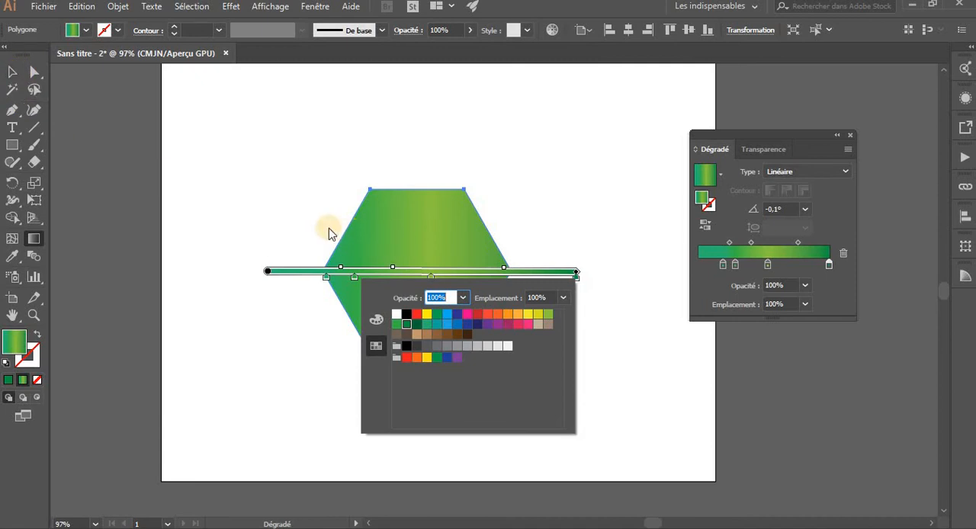
left_click(296, 229)
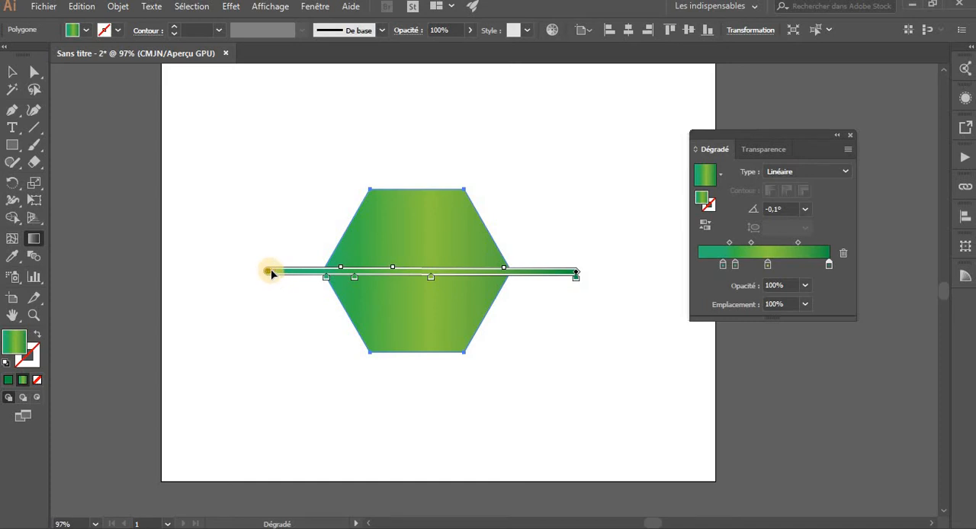
Rotate and repeatedly redraw the hexagon's gradient at different angles, ending horizontal at 0° and extending well beyond both sides of the shape
left_click_drag(271, 273, 568, 271)
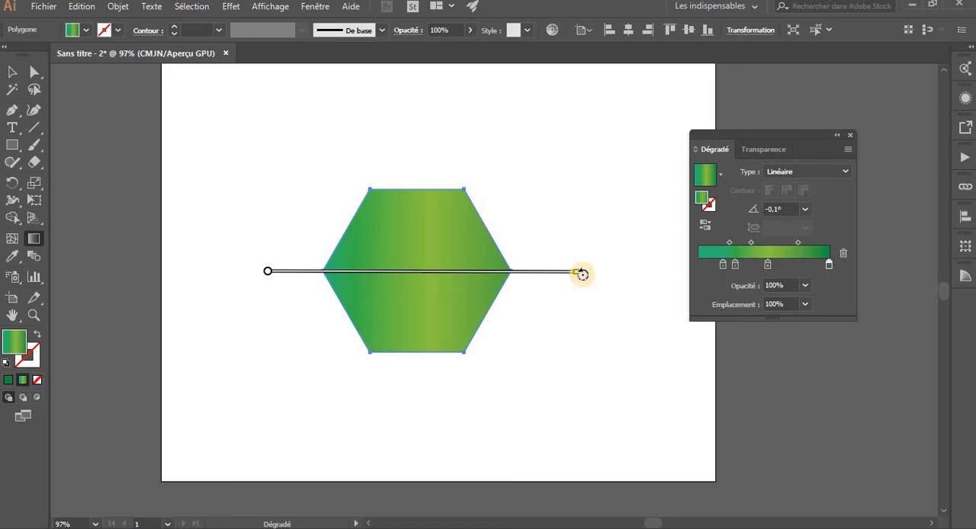
mouse_move(576, 253)
left_mouse_down()
mouse_move(557, 214)
mouse_move(574, 233)
mouse_move(559, 192)
mouse_move(570, 208)
mouse_move(564, 170)
mouse_move(544, 148)
mouse_move(562, 170)
left_mouse_up()
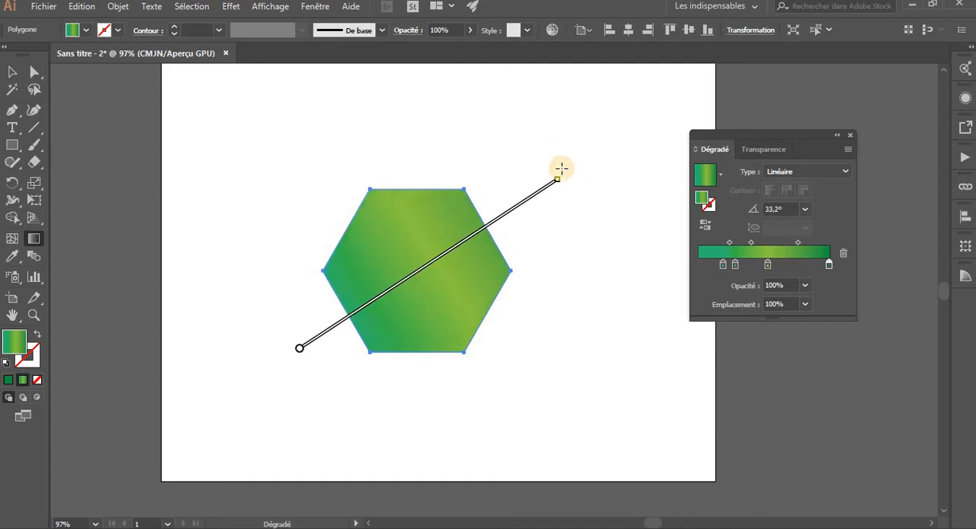
left_click_drag(589, 219, 583, 325)
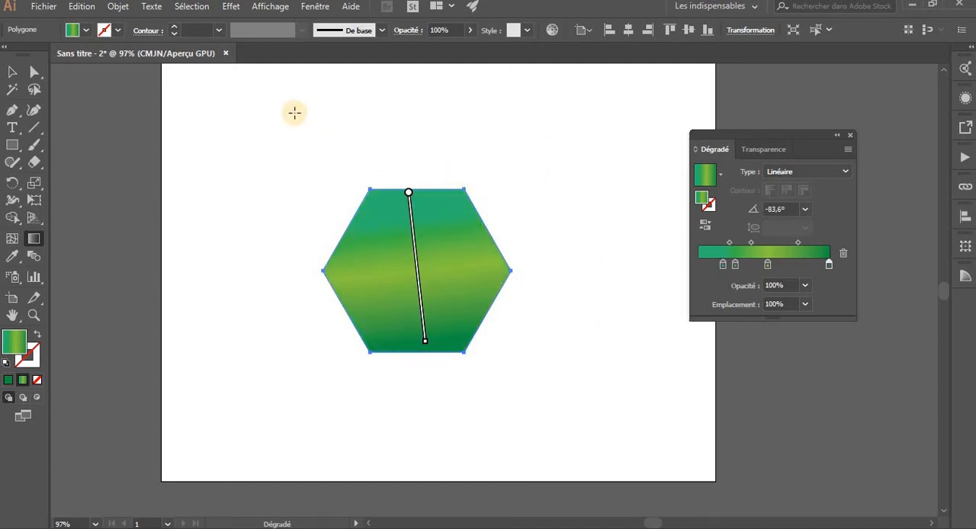
left_click_drag(298, 114, 524, 404)
left_click_drag(508, 153, 308, 410)
left_click_drag(357, 211, 488, 459)
left_click_drag(421, 221, 508, 452)
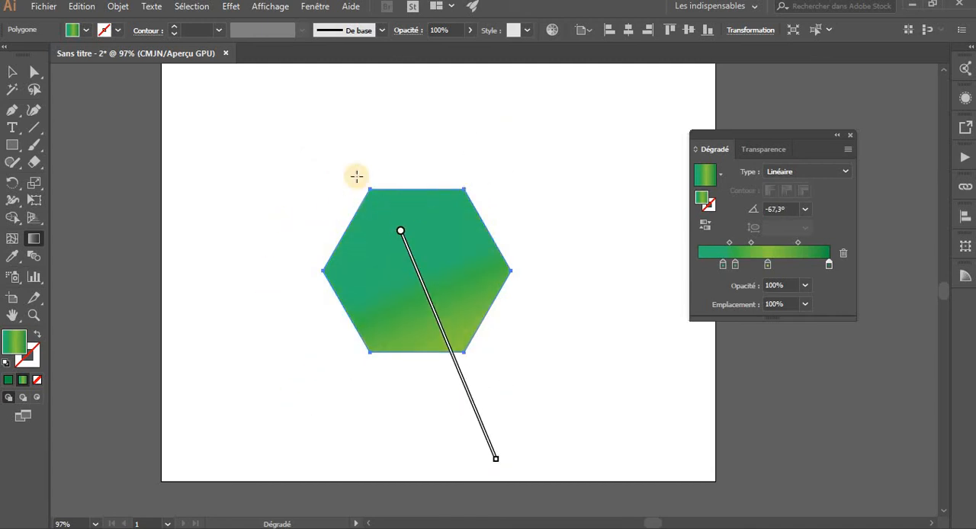
left_click_drag(324, 155, 671, 511)
left_click_drag(470, 183, 320, 427)
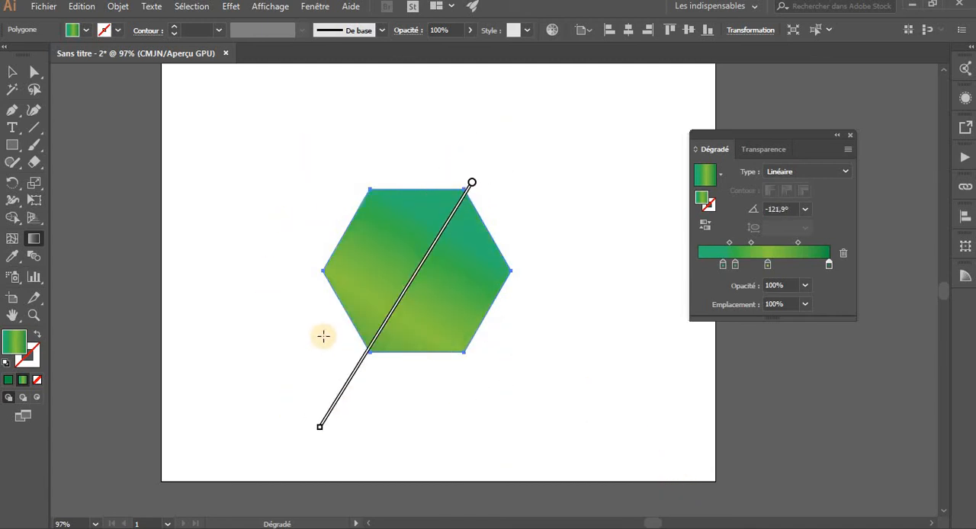
left_click_drag(326, 349, 641, 133)
left_click_drag(396, 157, 586, 430)
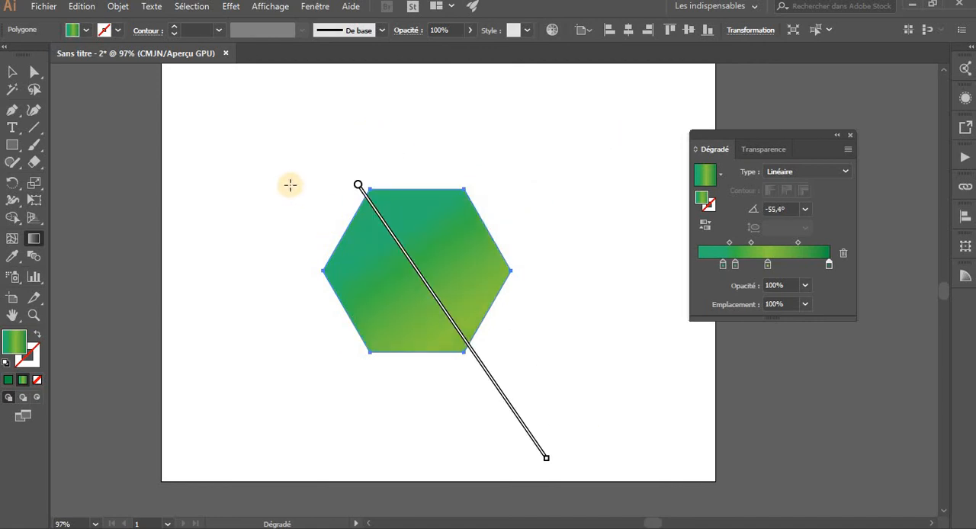
left_click_drag(318, 210, 580, 472)
left_click_drag(255, 258, 657, 257)
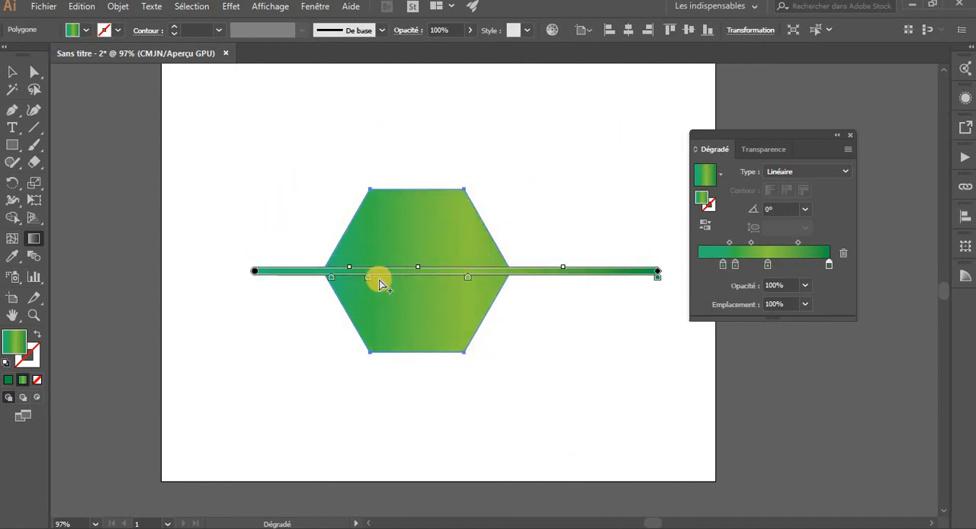
Remove the teal first stop on the annotator, slide the next two stops inward-left and move the dark green end stop left
mouse_move(346, 277)
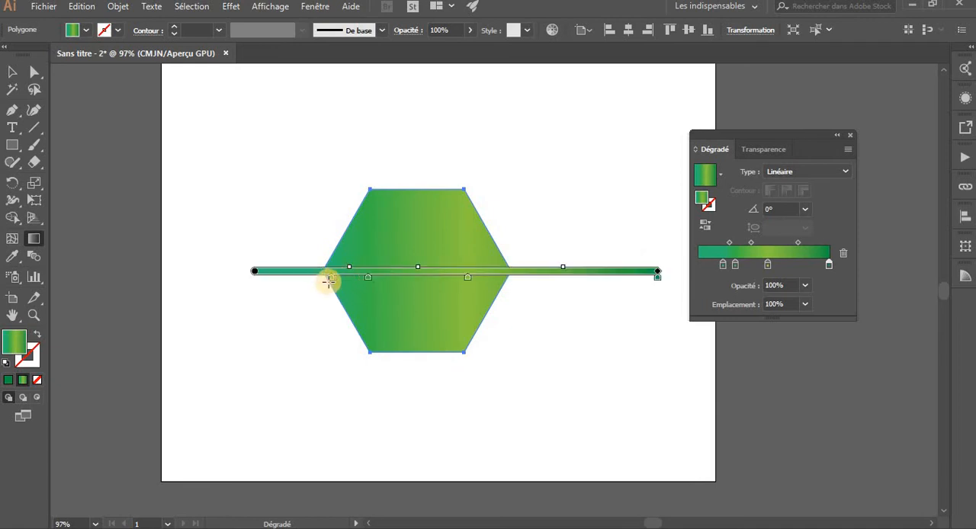
mouse_move(333, 284)
left_mouse_down()
mouse_move(329, 352)
mouse_move(351, 460)
left_mouse_up()
mouse_move(379, 281)
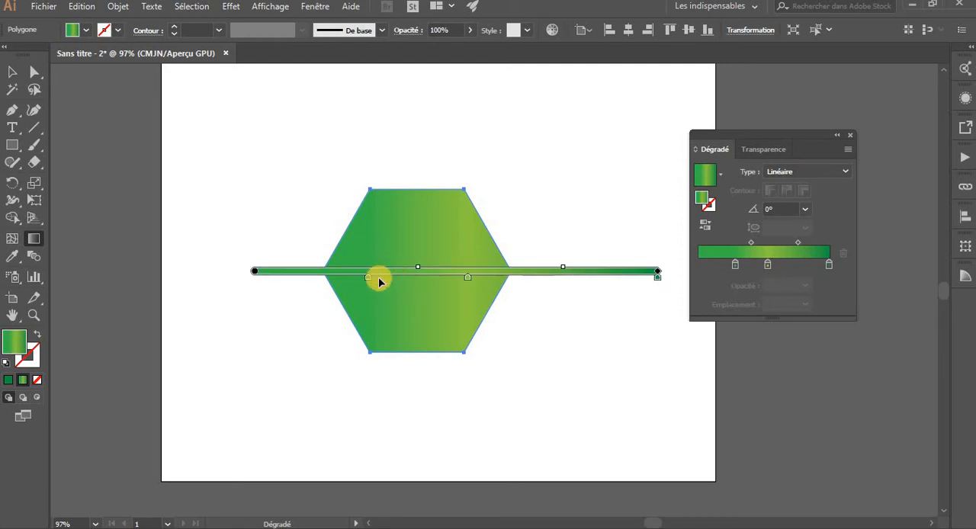
left_click_drag(368, 282, 309, 279)
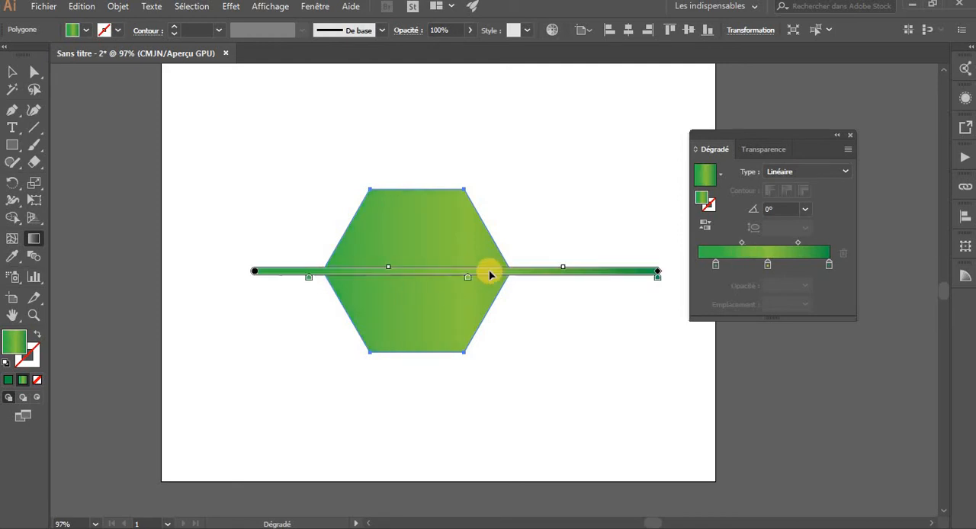
left_click_drag(398, 281, 427, 282)
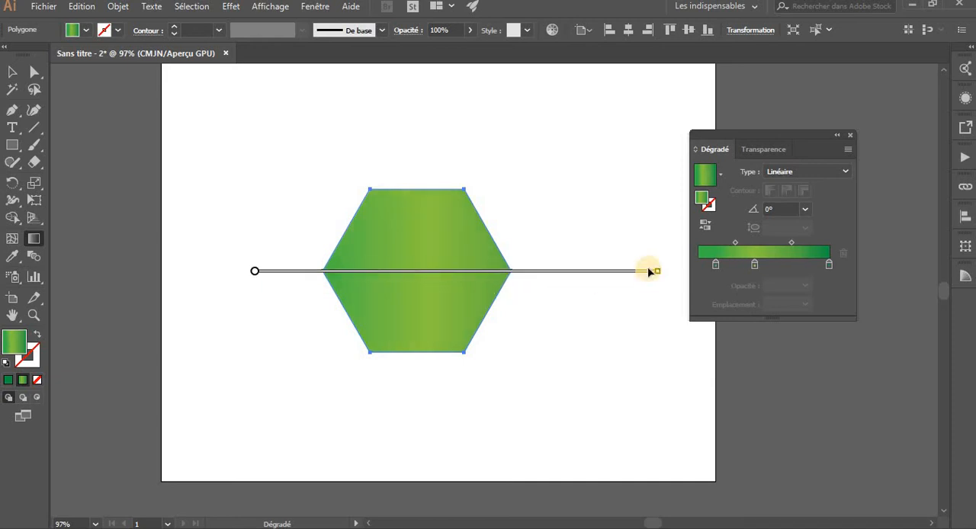
left_click_drag(643, 282, 612, 281)
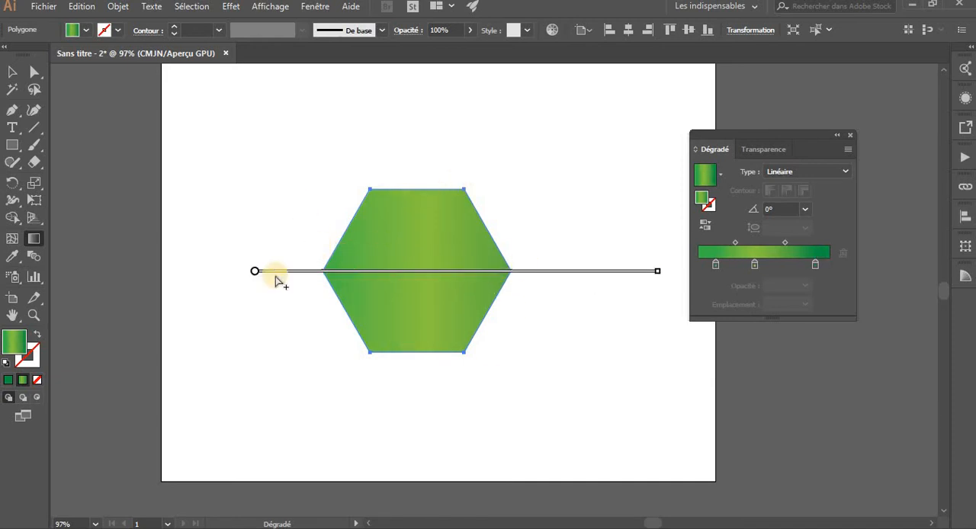
Rotate the gradient several times by the annotator's end point, to -27° and about -56° among others
mouse_move(257, 281)
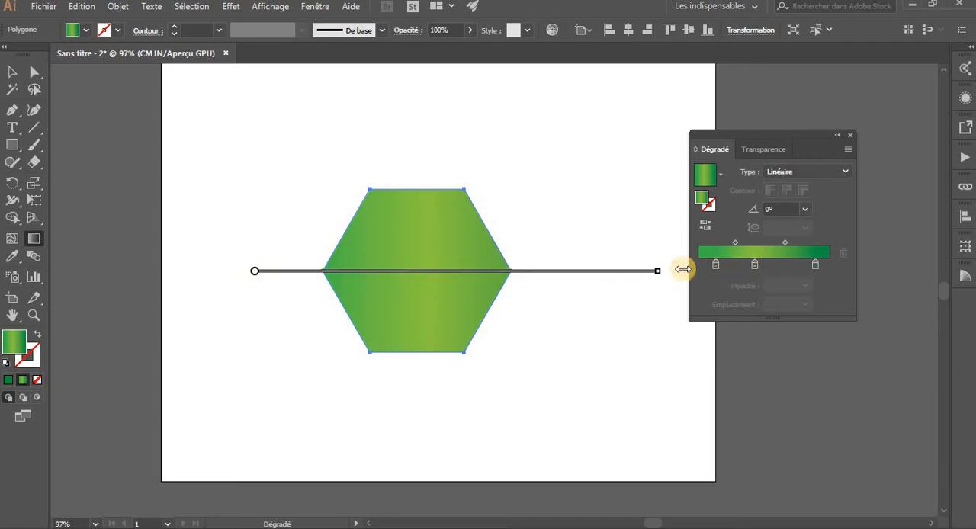
mouse_move(664, 271)
left_mouse_down()
mouse_move(647, 324)
mouse_move(614, 363)
left_mouse_up()
mouse_move(633, 324)
left_mouse_down()
mouse_move(628, 290)
mouse_move(505, 397)
left_mouse_up()
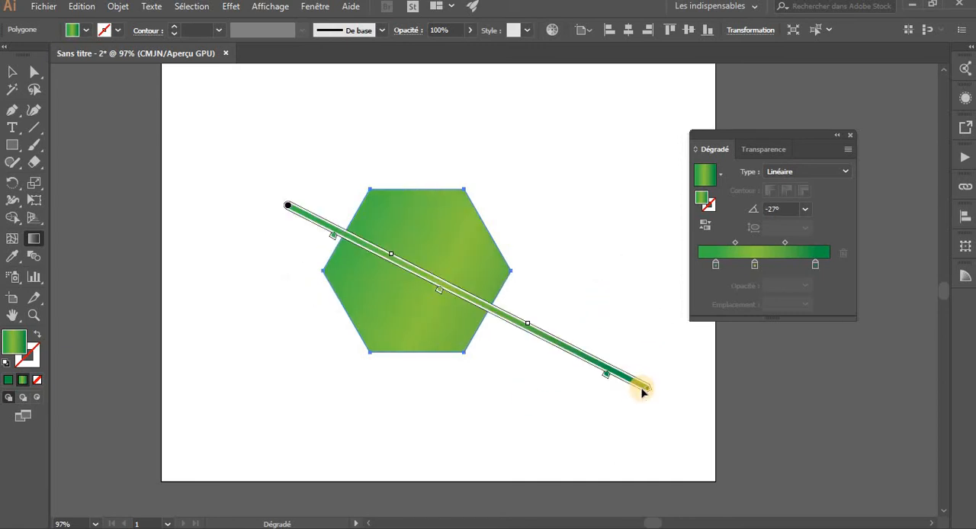
mouse_move(652, 395)
left_mouse_down()
mouse_move(529, 438)
mouse_move(446, 440)
mouse_move(510, 404)
left_mouse_up()
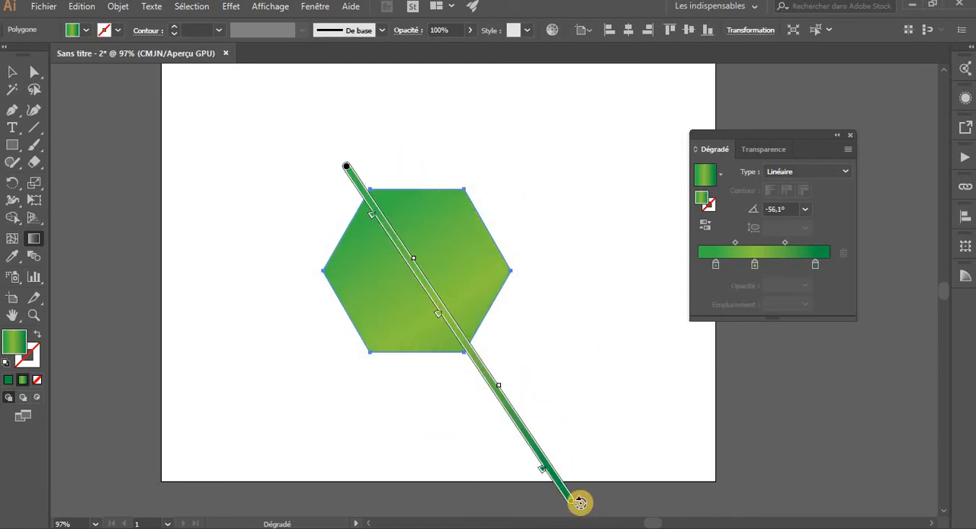
left_click_drag(576, 503, 599, 266)
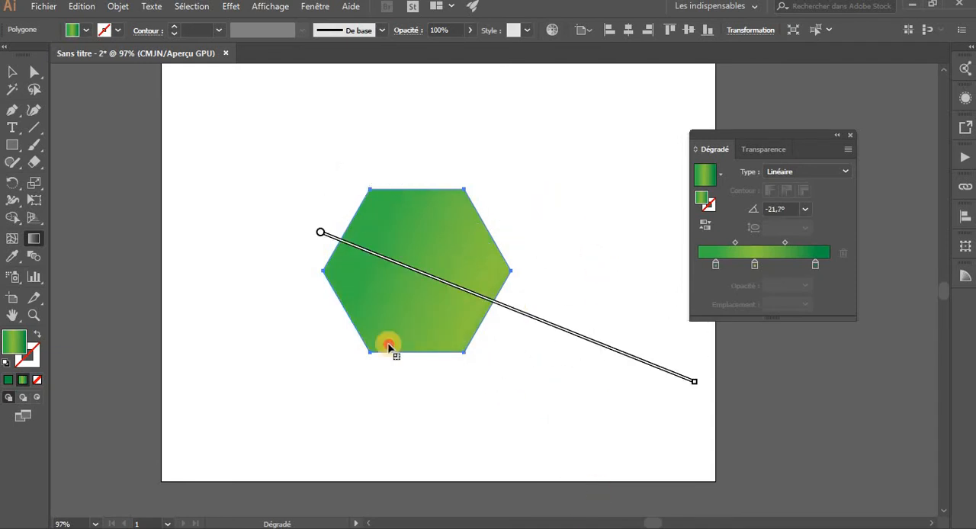
Redraw the gradient across the hexagon many times in varying directions and lengths, ending at about -62° with both ends outside the shape
mouse_move(526, 181)
left_mouse_down()
mouse_move(281, 422)
mouse_move(255, 410)
left_mouse_up()
left_click_drag(279, 119, 512, 376)
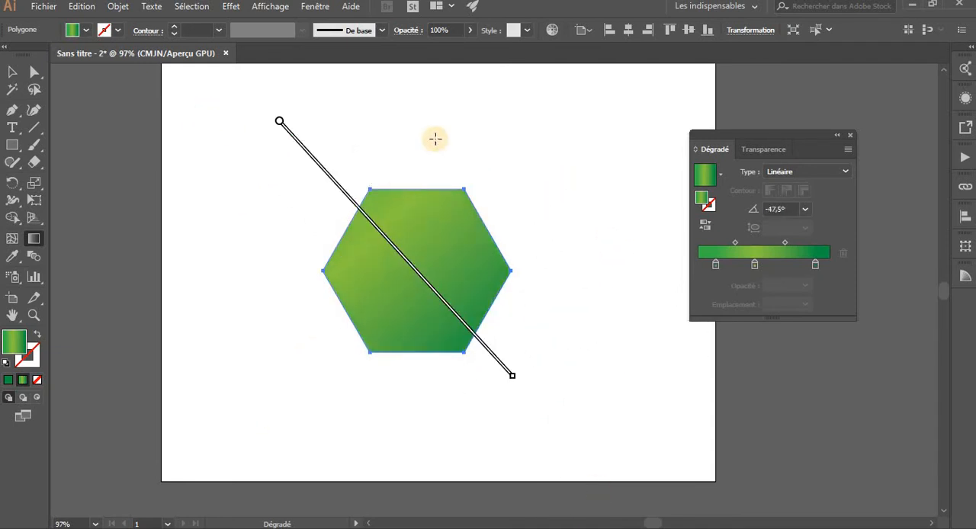
mouse_move(437, 146)
left_mouse_down()
mouse_move(373, 459)
mouse_move(387, 458)
left_mouse_up()
mouse_move(270, 142)
left_mouse_down()
mouse_move(564, 386)
mouse_move(593, 424)
left_mouse_up()
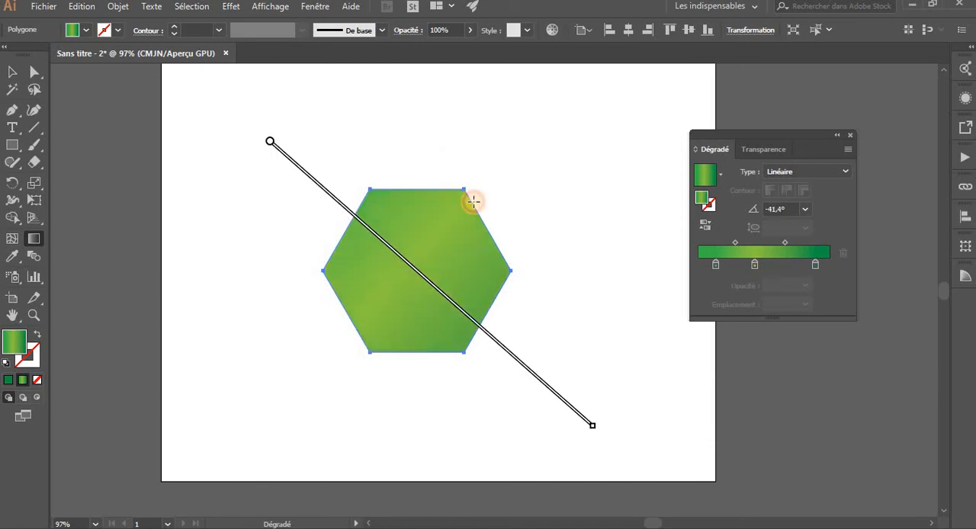
mouse_move(376, 197)
left_mouse_down()
mouse_move(552, 405)
mouse_move(508, 438)
left_mouse_up()
left_click_drag(524, 166, 312, 368)
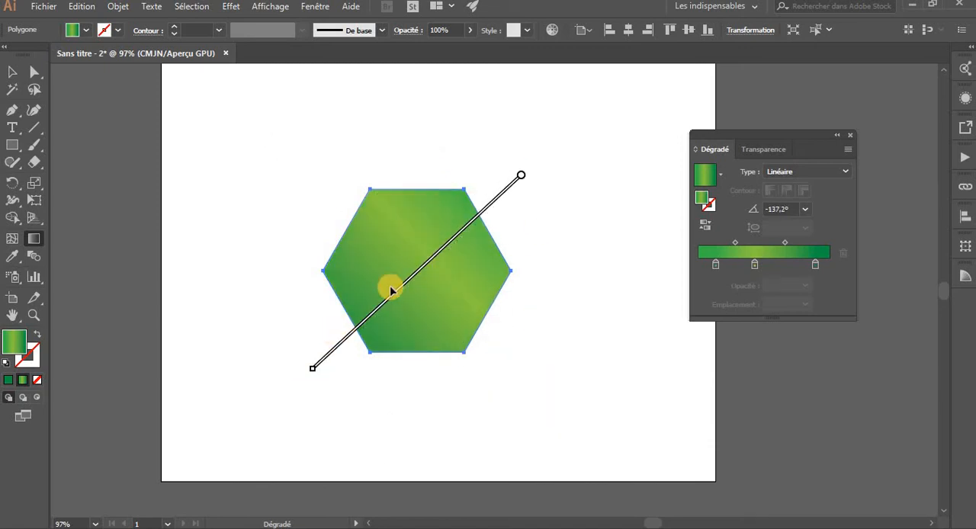
mouse_move(413, 280)
left_mouse_down()
mouse_move(333, 453)
mouse_move(345, 459)
left_mouse_up()
left_click_drag(273, 272, 610, 181)
left_click_drag(598, 184, 609, 219)
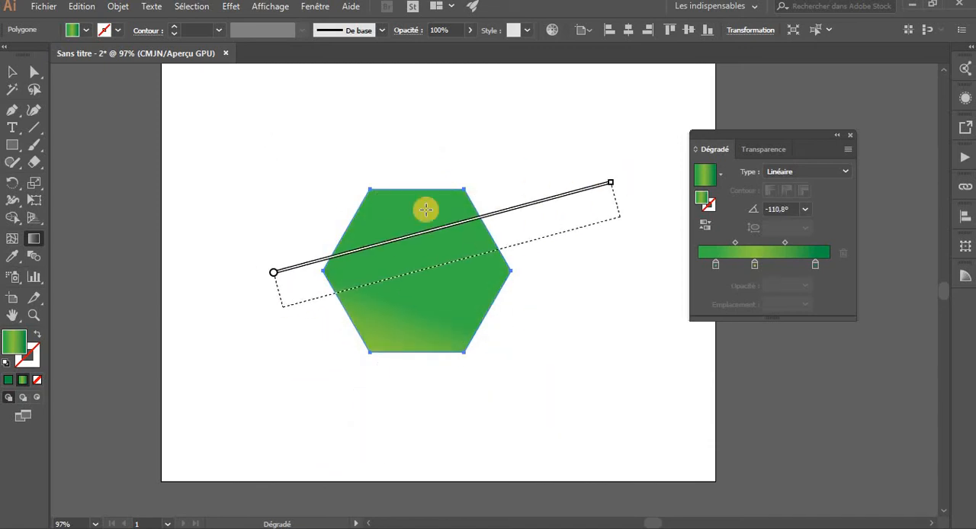
mouse_move(371, 172)
left_mouse_down()
mouse_move(429, 320)
mouse_move(505, 458)
left_mouse_up()
mouse_move(299, 217)
left_mouse_down()
mouse_move(616, 329)
mouse_move(607, 337)
left_mouse_up()
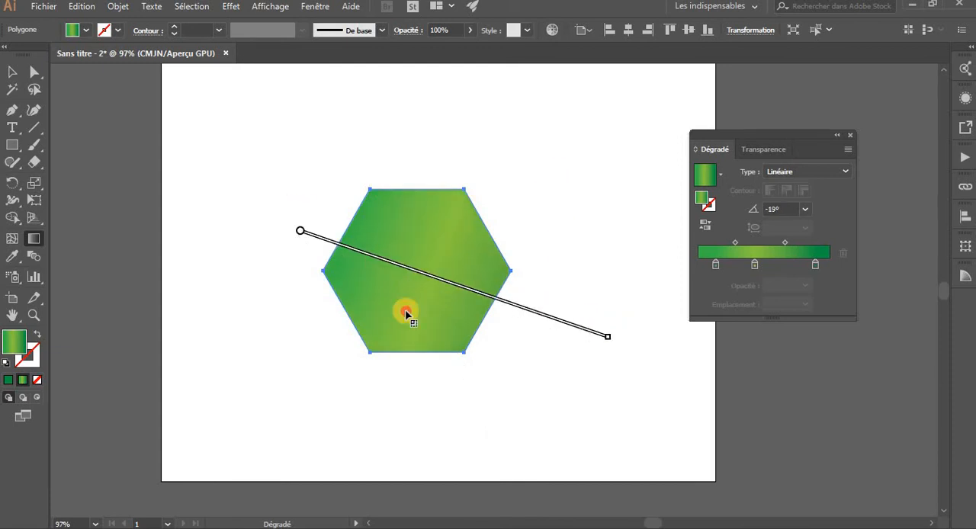
left_click_drag(496, 210, 359, 315)
left_click_drag(188, 203, 481, 374)
mouse_move(331, 363)
left_mouse_down()
mouse_move(484, 194)
mouse_move(547, 145)
left_mouse_up()
left_click_drag(407, 147, 532, 382)
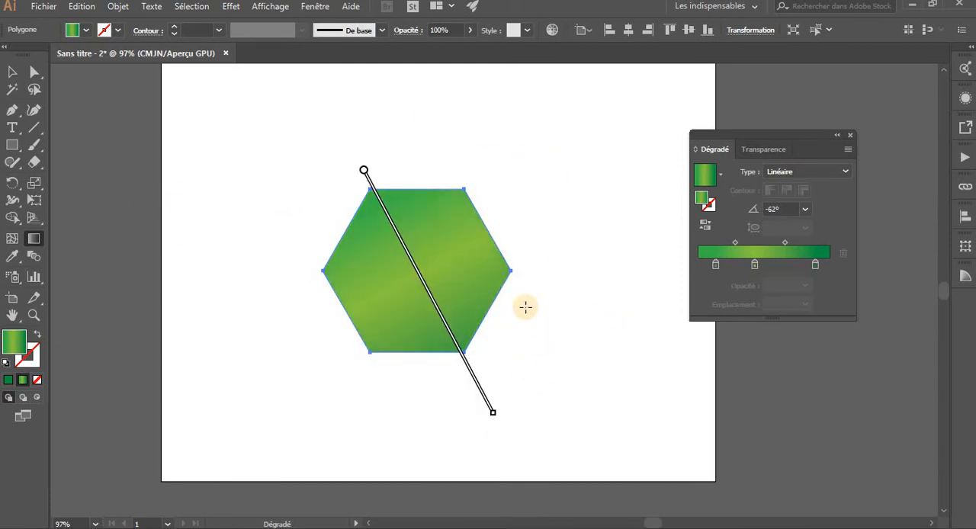
Set the hexagon's linear gradient angle to the presets 180°, 150°, 135°, 120° and 90° in turn
left_click(806, 211)
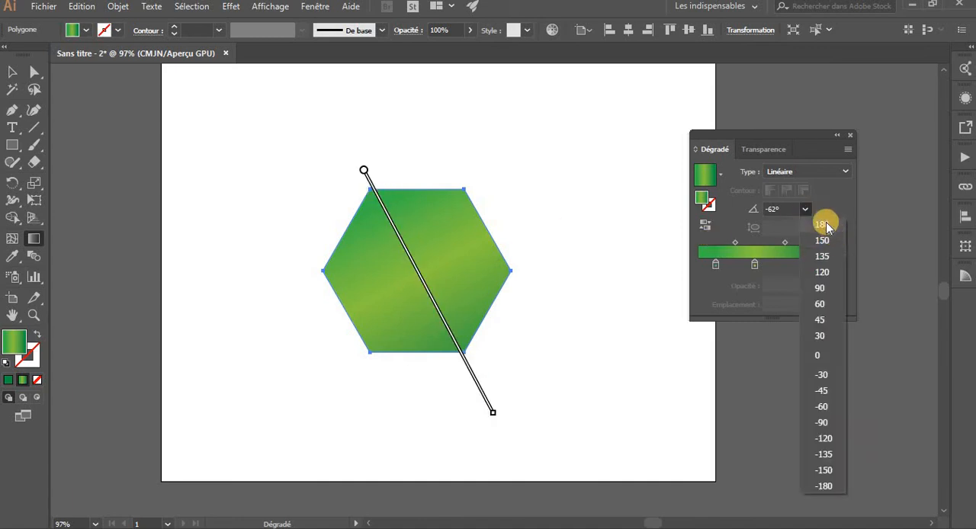
left_click(822, 224)
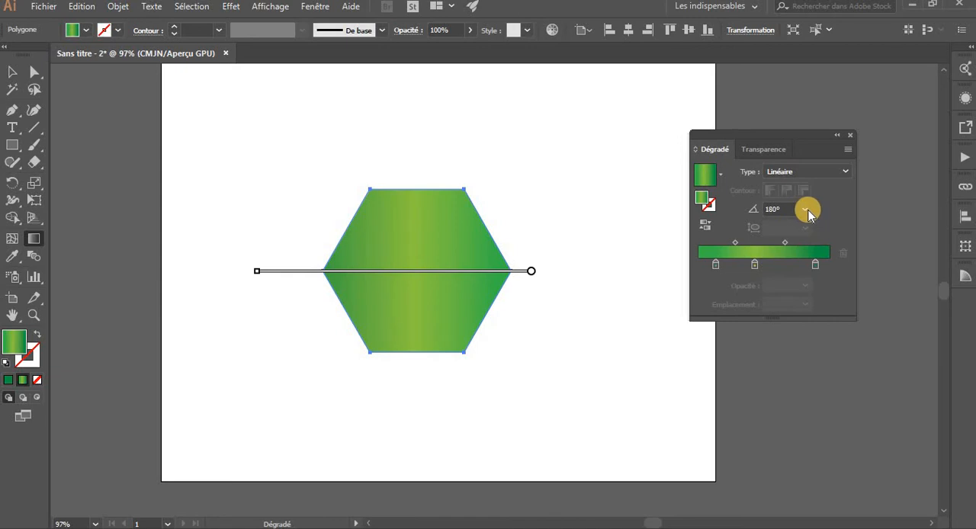
left_click(807, 211)
left_click(830, 241)
left_click(805, 210)
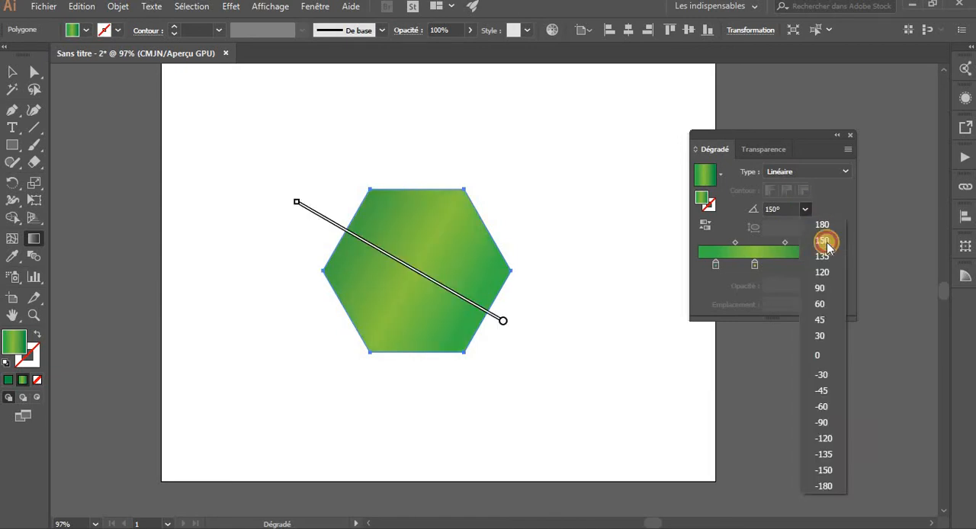
left_click(828, 255)
left_click(806, 210)
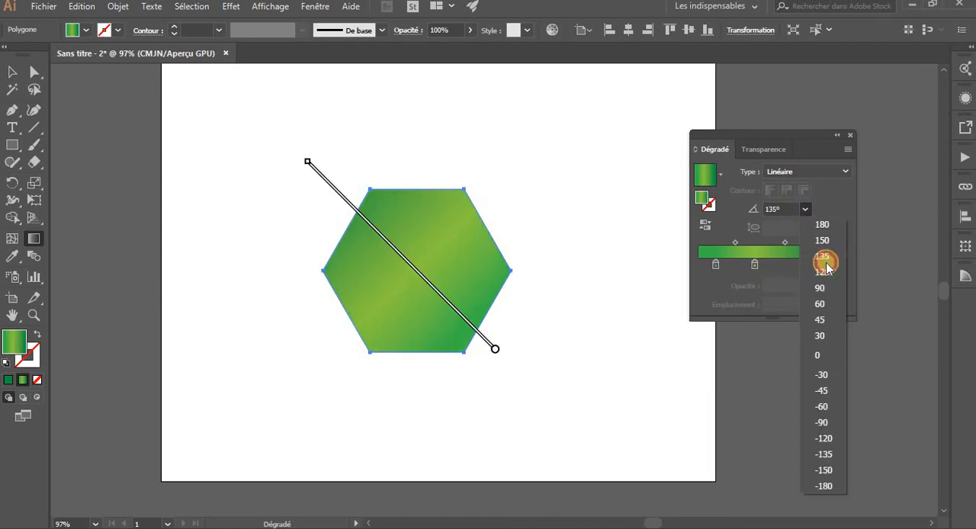
left_click(834, 270)
left_click(800, 212)
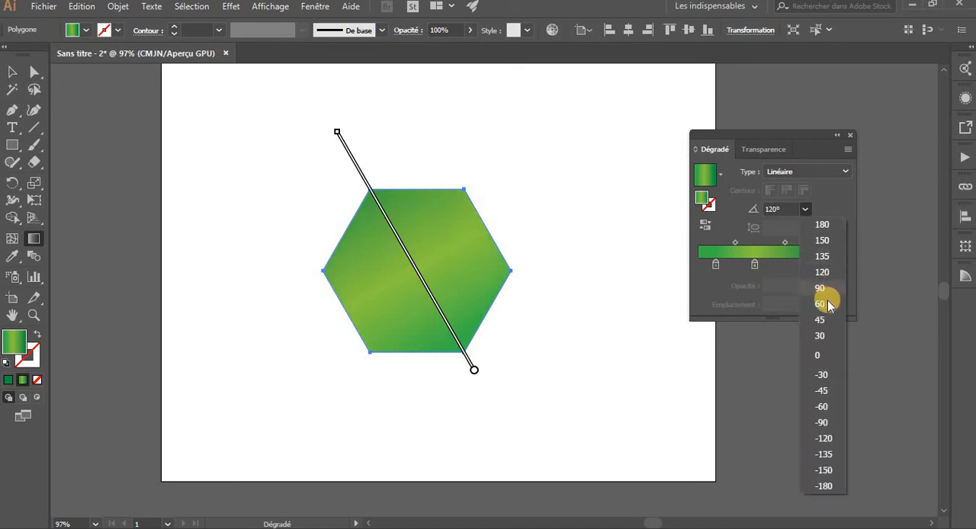
left_click(829, 285)
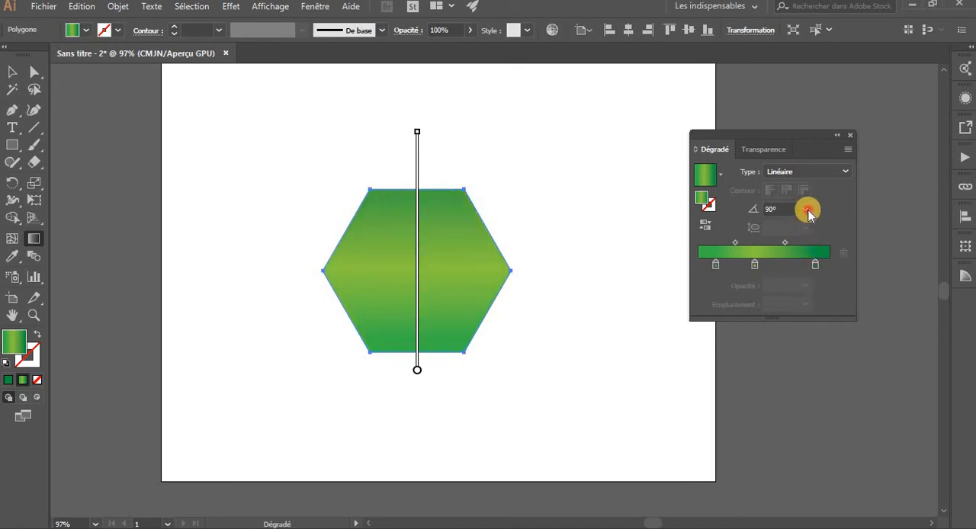
Set the hexagon's gradient angle to the presets 45°, -60°, -120° and -180° in turn
left_click(807, 210)
left_click(821, 317)
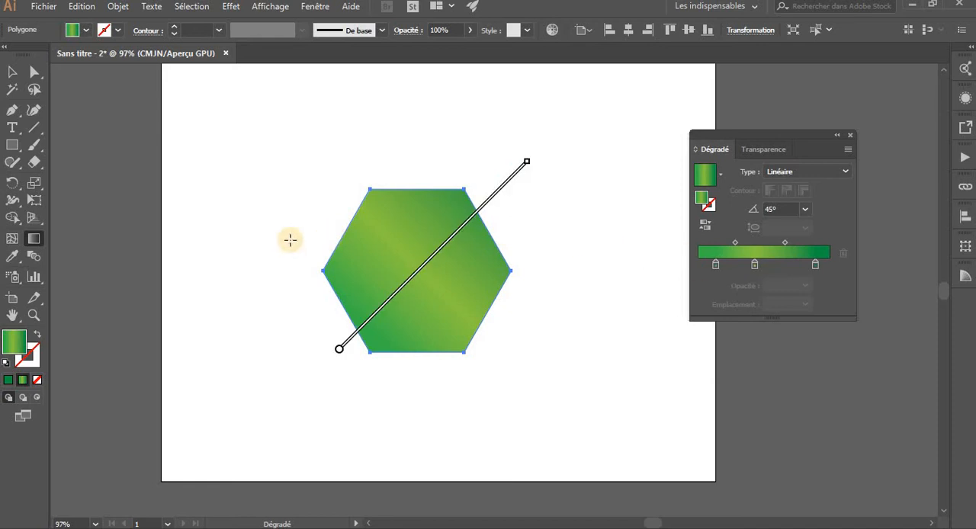
left_click(806, 215)
left_click(818, 401)
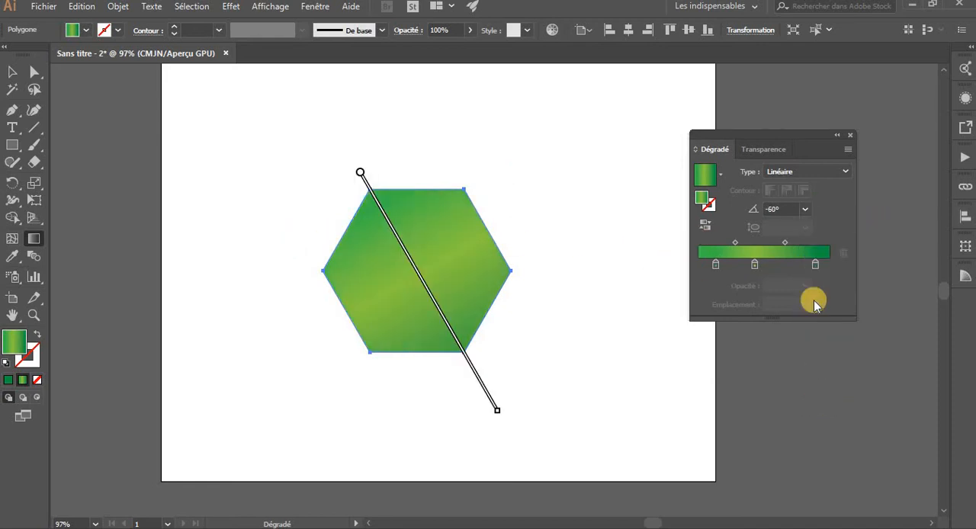
left_click(805, 209)
left_click(825, 438)
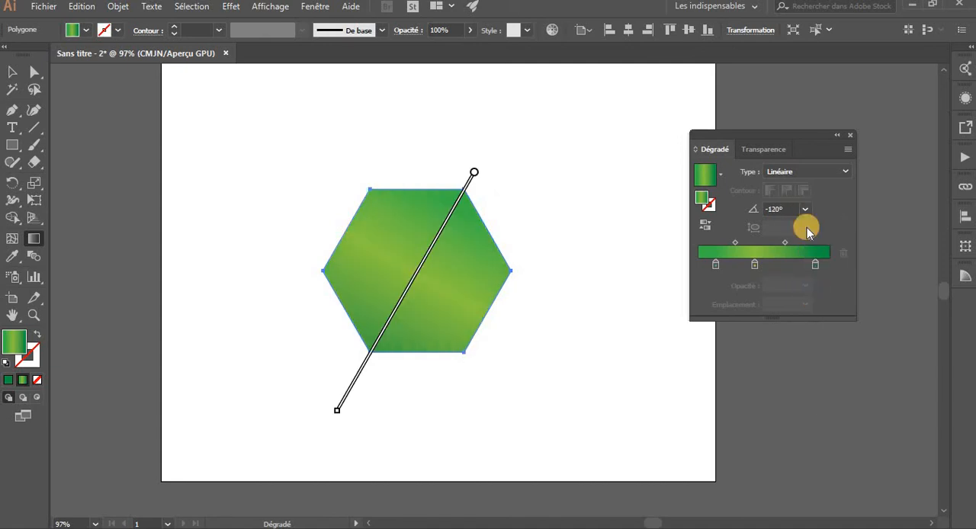
left_click(807, 208)
left_click(820, 490)
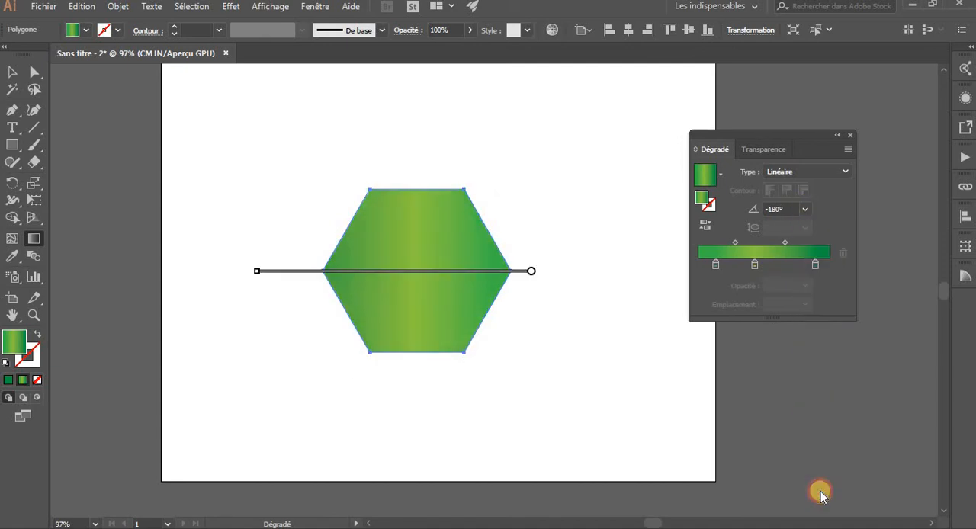
Redraw the linear gradient diagonally across the hexagon at about -38.6° and reverse its color order twice
left_click_drag(555, 214, 273, 331)
mouse_move(284, 183)
left_mouse_down()
mouse_move(515, 367)
mouse_move(509, 341)
left_mouse_up()
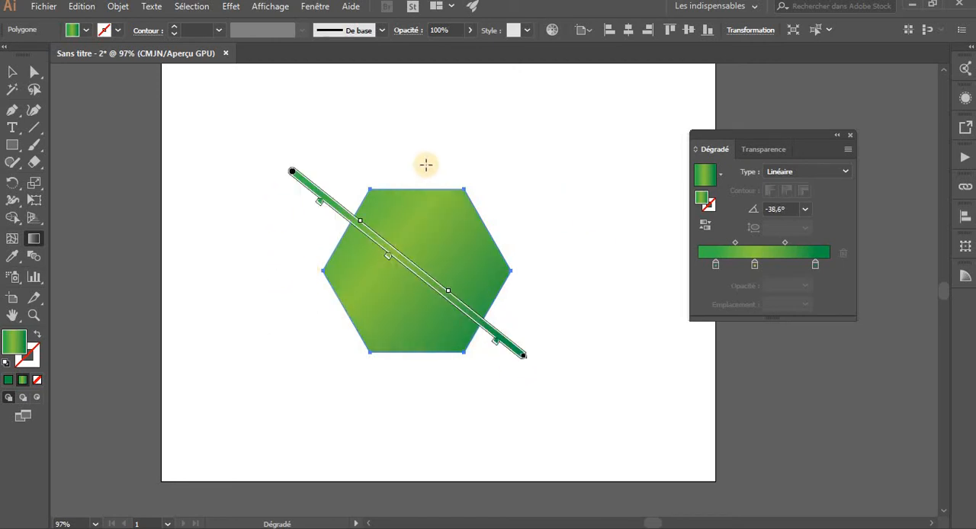
left_click(707, 224)
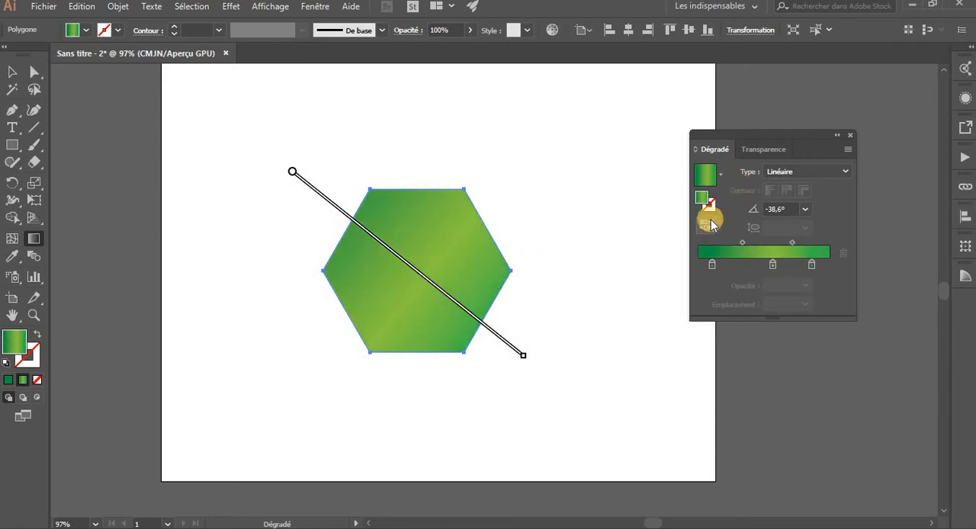
left_click(709, 224)
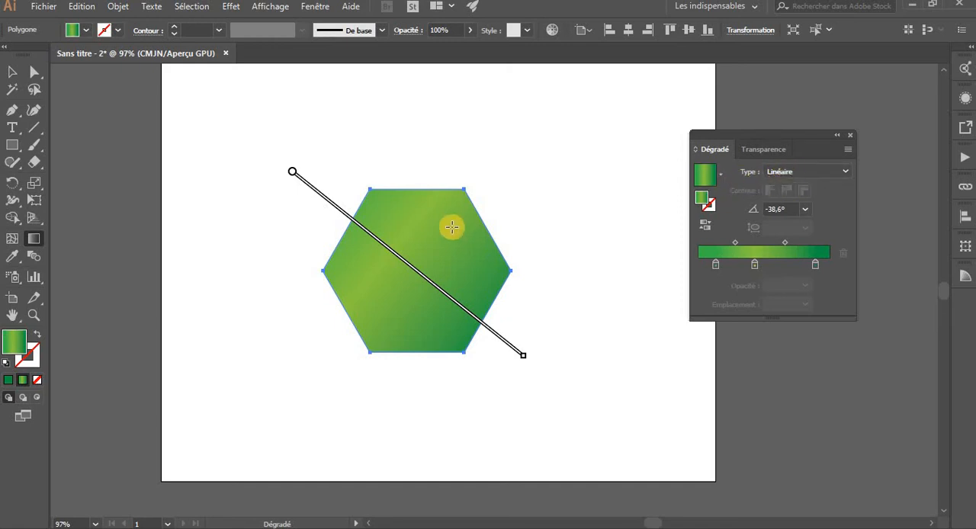
Change the hexagon's gradient type to Radial and rotate its annotator circle to about 97.5°
left_click(842, 174)
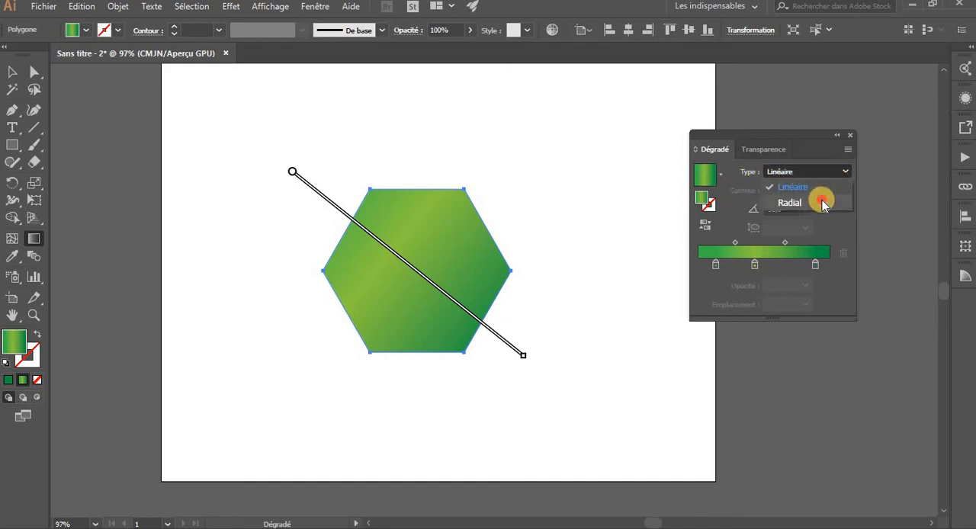
left_click(790, 202)
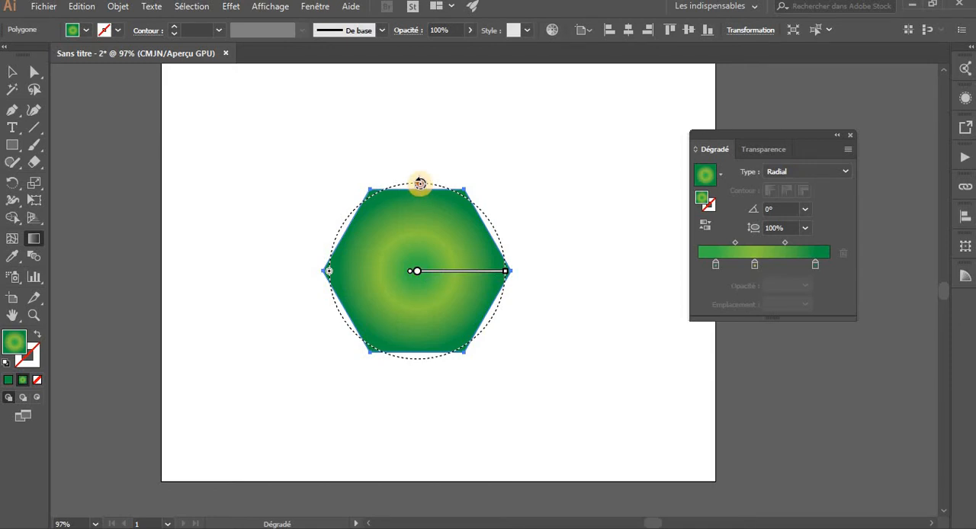
left_click_drag(420, 183, 364, 208)
mouse_move(390, 210)
left_mouse_down()
mouse_move(424, 270)
mouse_move(340, 300)
mouse_move(329, 281)
mouse_move(424, 161)
left_mouse_up()
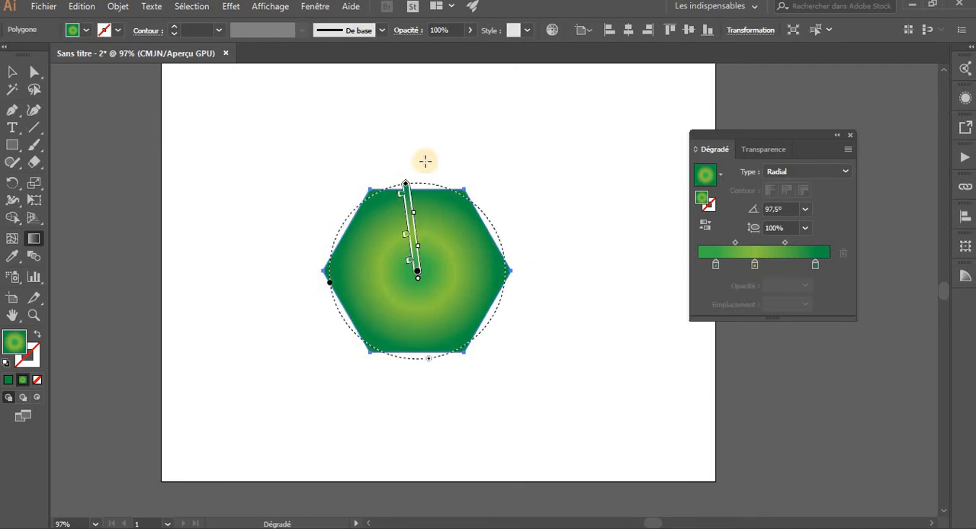
Reverse the radial gradient's color order three times, leaving dark green at the center
left_click(710, 224)
left_click(710, 225)
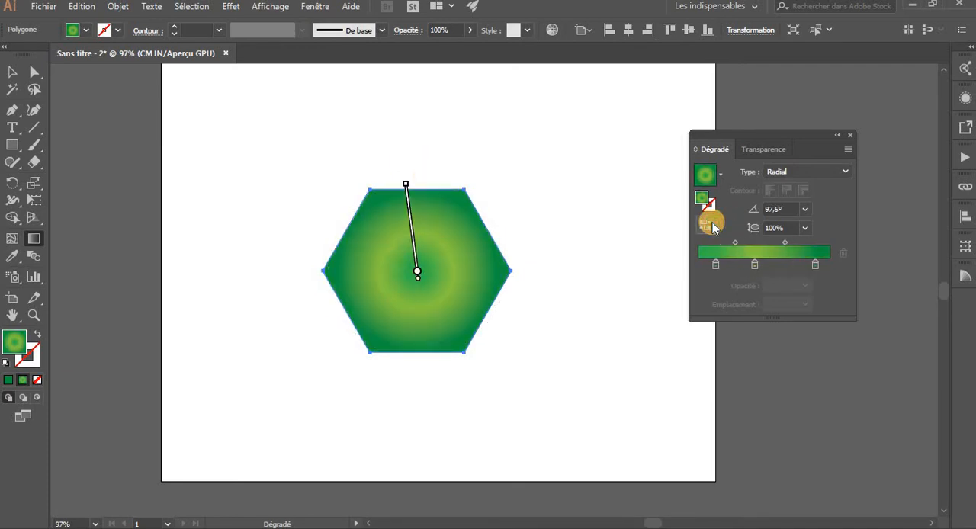
left_click(710, 224)
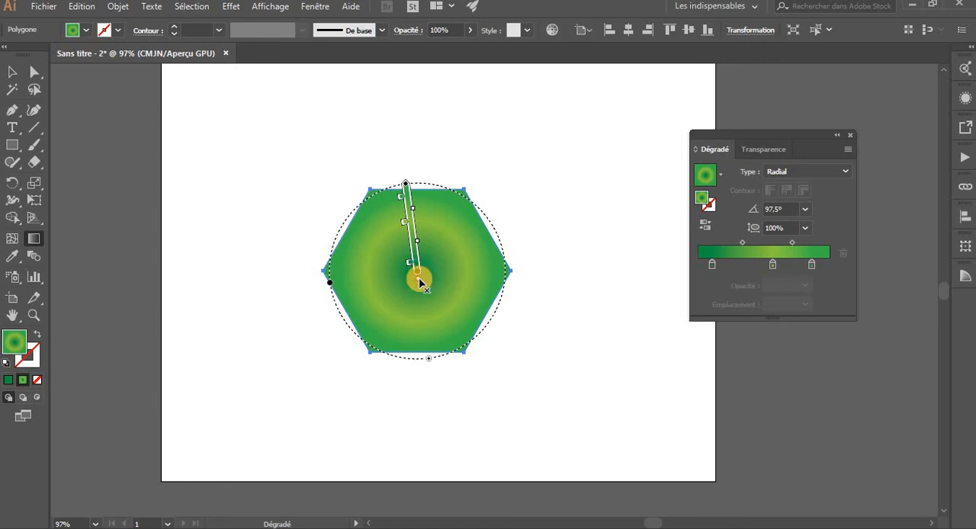
Redraw the radial gradient from the hexagon's right edge inward at about -148.6° and enlarge its circle well beyond the shape
mouse_move(420, 282)
left_mouse_down()
mouse_move(462, 300)
mouse_move(508, 227)
mouse_move(434, 295)
mouse_move(447, 265)
left_mouse_up()
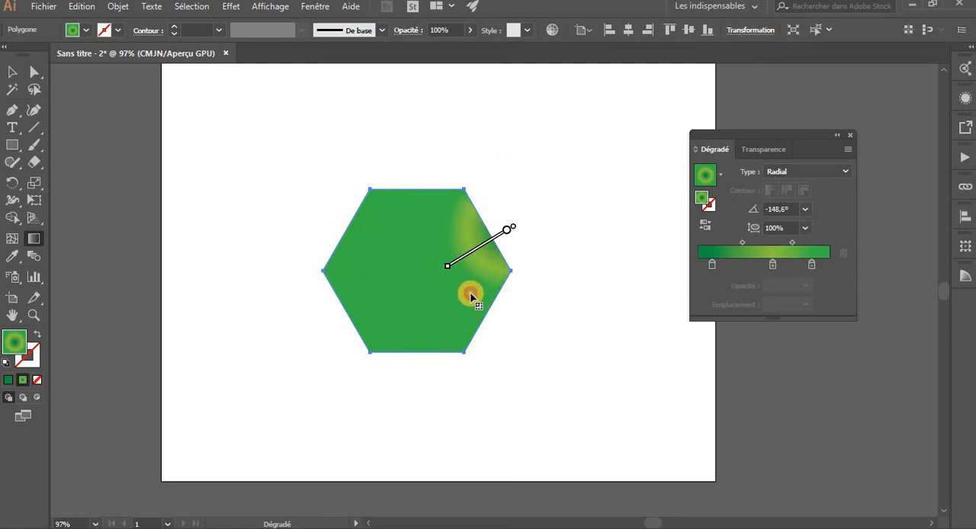
mouse_move(470, 296)
left_mouse_down()
mouse_move(606, 233)
mouse_move(655, 271)
left_mouse_up()
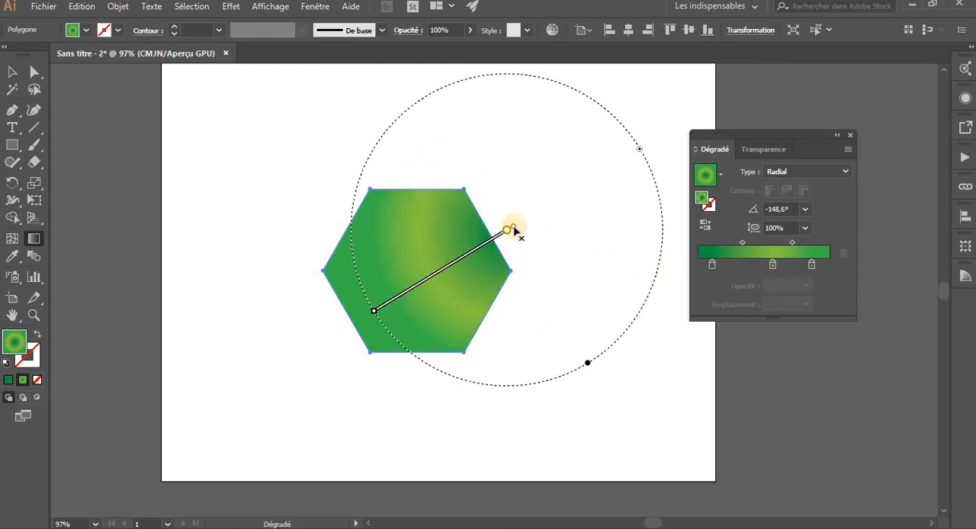
Move the radial gradient's center over the hexagon and offset its focal point toward the lower-right edge
mouse_move(514, 231)
left_click_drag(500, 239, 407, 270)
left_click_drag(471, 243, 450, 271)
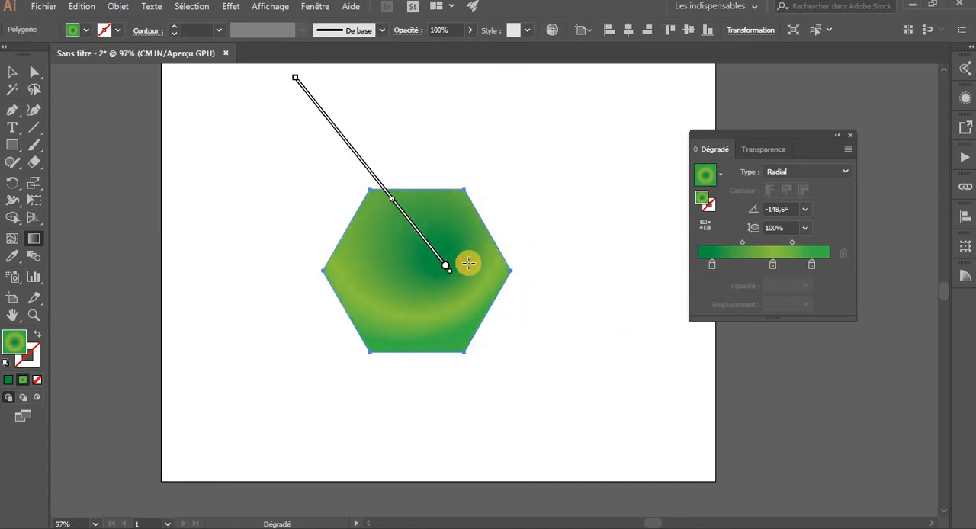
left_click(478, 328)
mouse_move(461, 325)
left_mouse_down()
mouse_move(450, 272)
mouse_move(425, 248)
left_mouse_up()
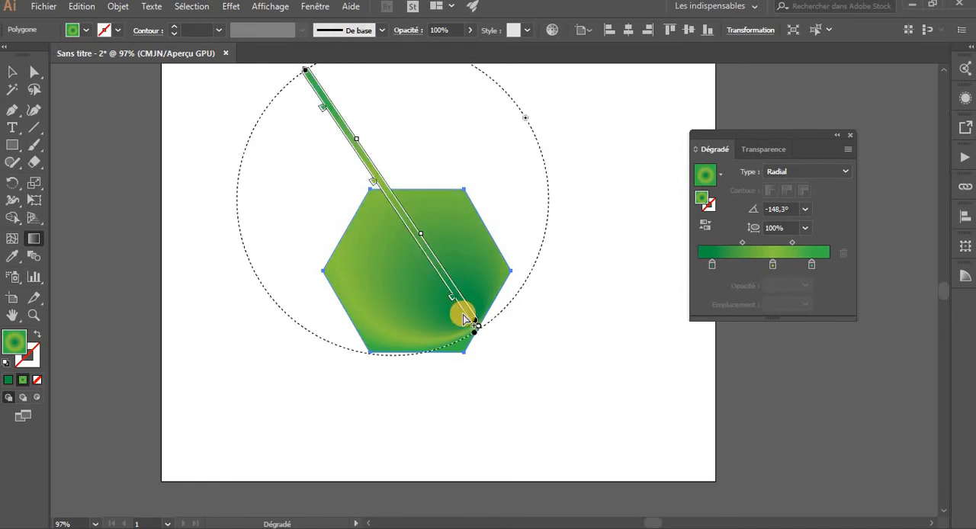
Redraw the radial gradient from the hexagon's lower-right edge at about 115.8°, and again from the upper-left interior at about -53°
mouse_move(482, 328)
left_mouse_down()
mouse_move(446, 266)
mouse_move(450, 277)
left_mouse_up()
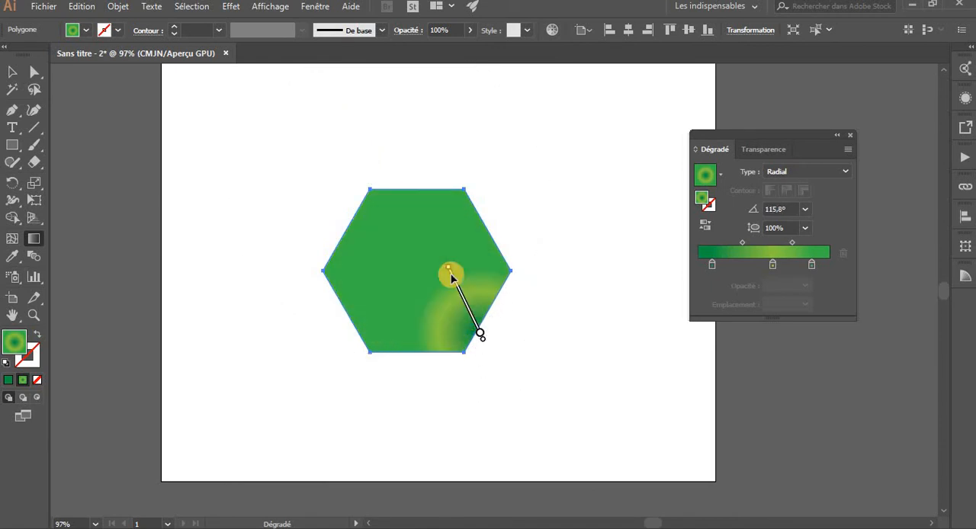
left_click_drag(401, 236, 463, 315)
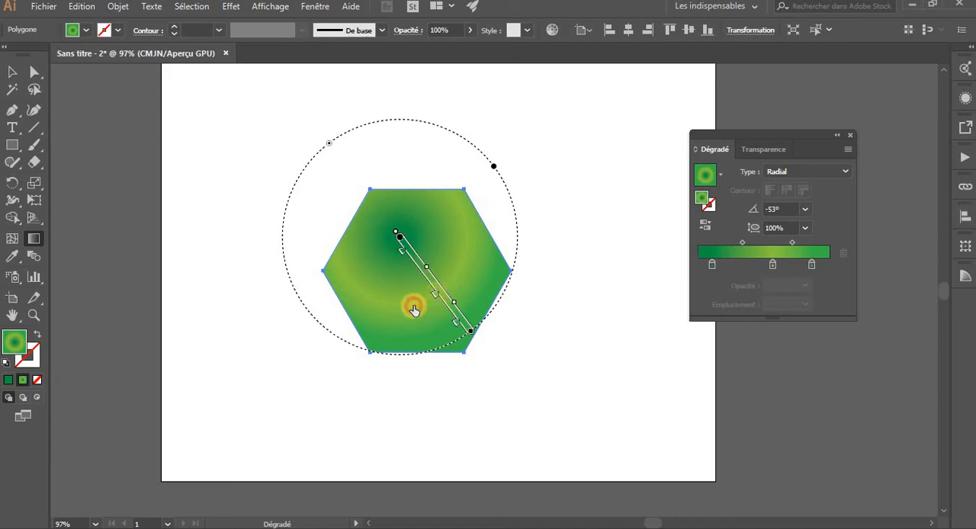
Remove the light green middle stop from the radial gradient annotator and undo the removal
double_click(435, 298)
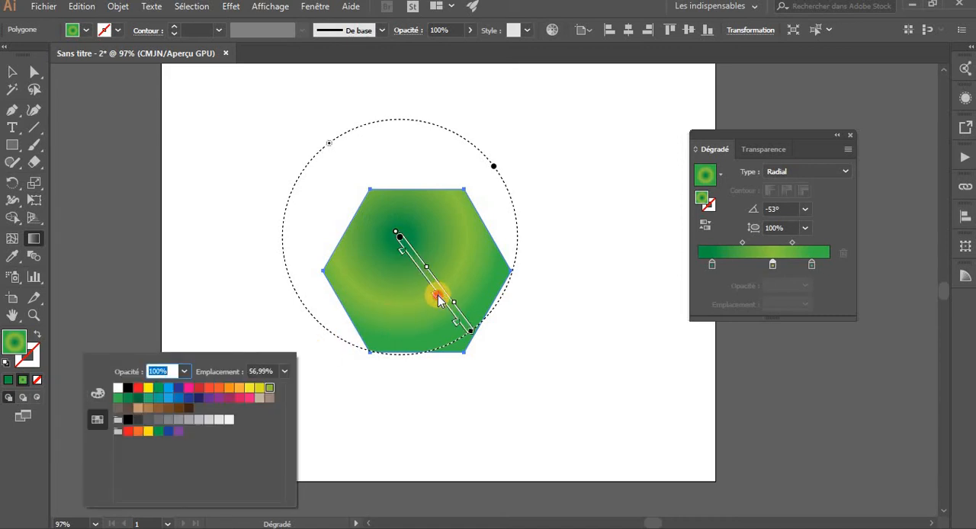
left_click_drag(438, 300, 387, 309)
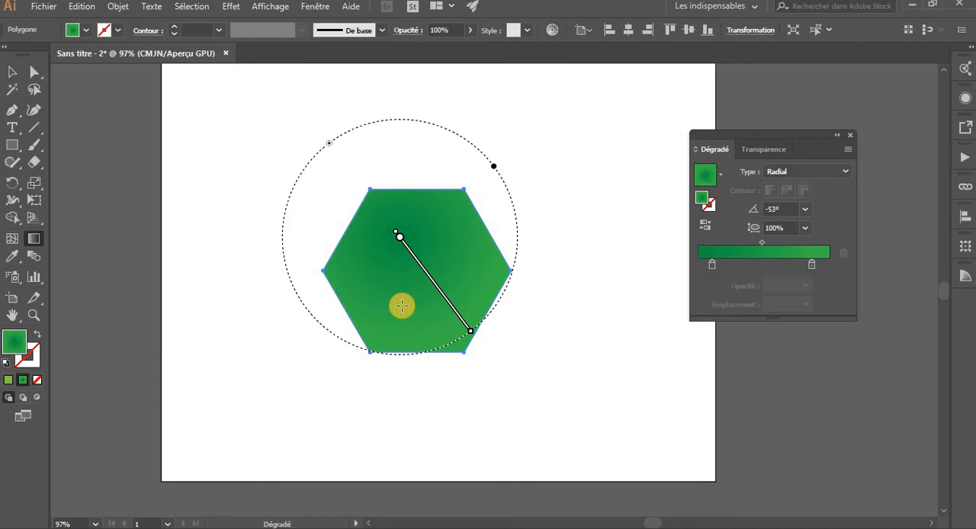
key("v")
key("ctrl+w")
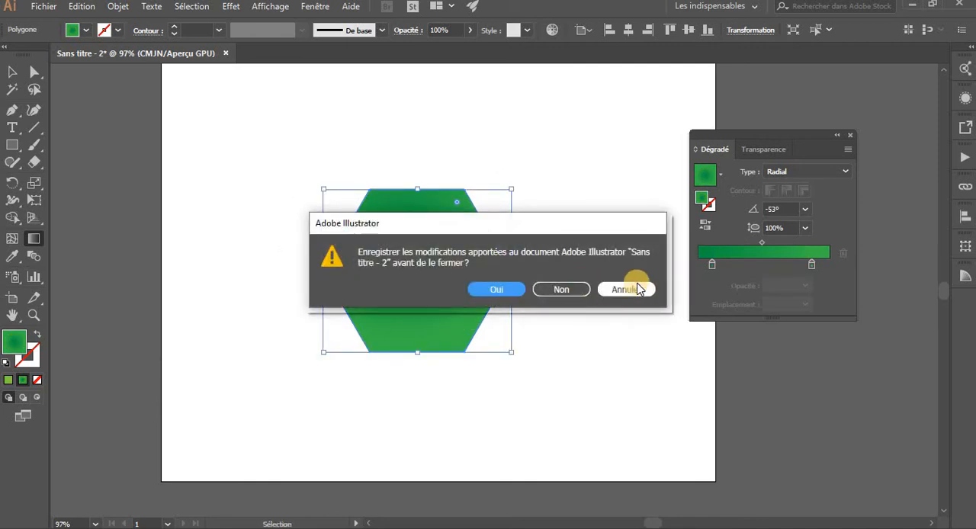
left_click(636, 289)
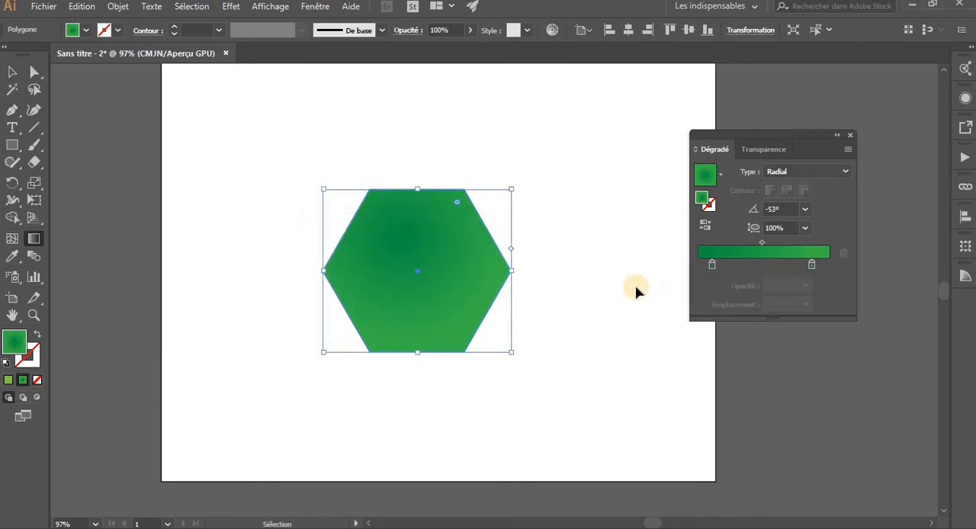
key("ctrl+z")
key("g")
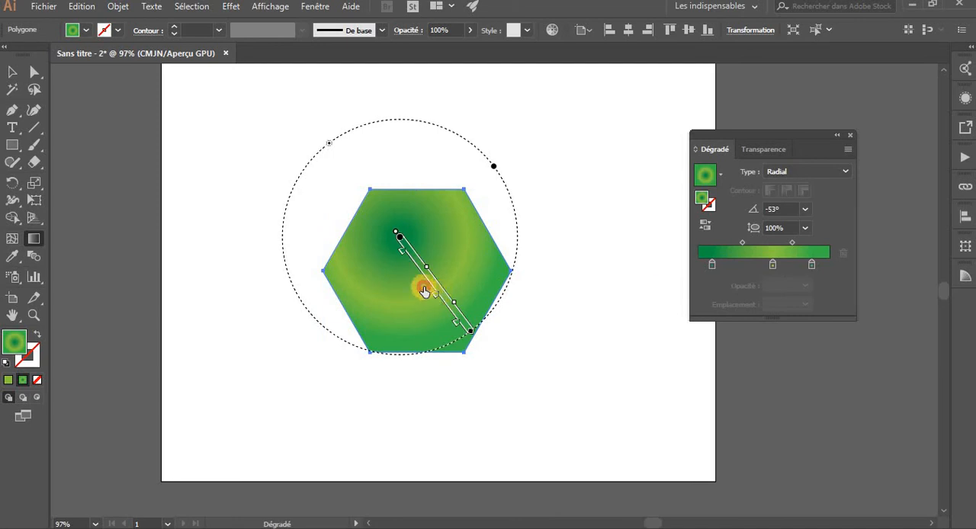
Slide the dark green first stop and the green last stop inward on the annotator, and rotate the radial gradient to about -1.7°
left_click_drag(423, 290, 407, 261)
mouse_move(458, 326)
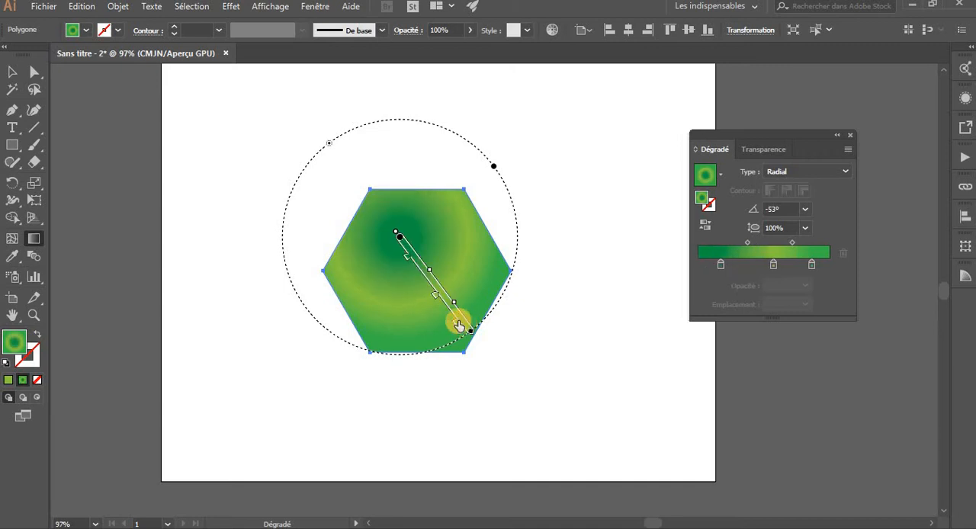
mouse_move(448, 317)
left_mouse_down()
mouse_move(468, 333)
mouse_move(347, 361)
mouse_move(459, 361)
mouse_move(455, 160)
mouse_move(480, 151)
mouse_move(536, 279)
left_mouse_up()
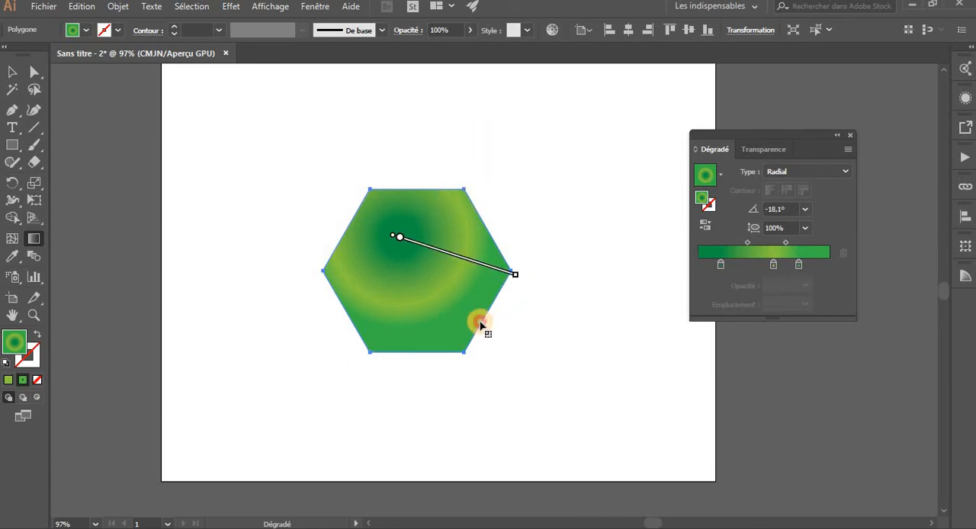
mouse_move(441, 128)
left_mouse_down()
mouse_move(439, 192)
mouse_move(439, 174)
mouse_move(403, 187)
mouse_move(409, 196)
left_mouse_up()
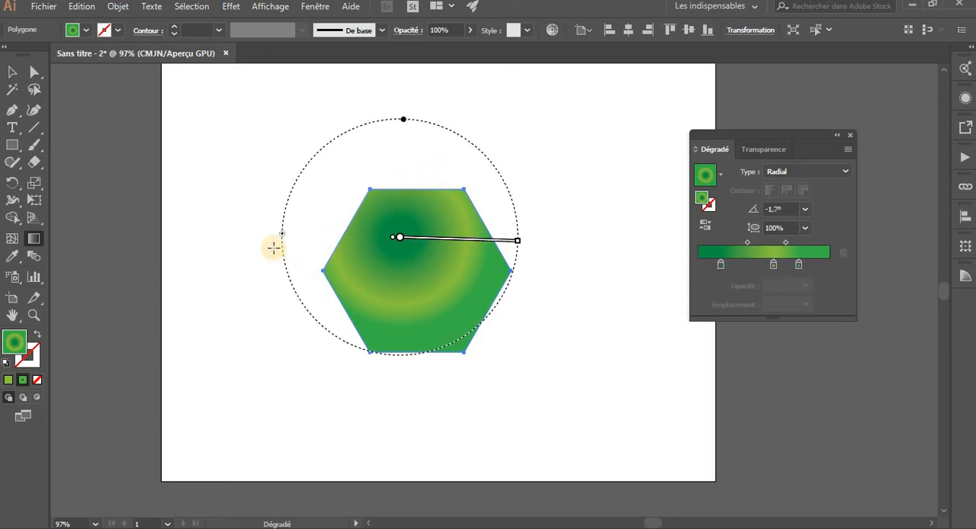
Redraw the radial gradient near the hexagon's center at about 136.7°, enlarge its circle beyond the shape, and slide the last stop outward
left_click_drag(284, 232, 332, 243)
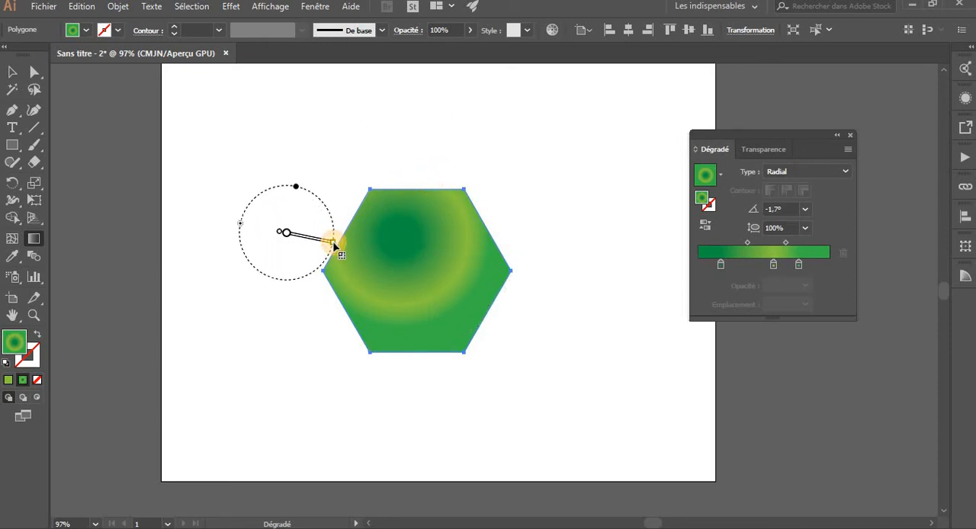
mouse_move(240, 228)
left_mouse_down()
mouse_move(283, 279)
mouse_move(322, 268)
left_mouse_up()
left_click_drag(392, 264, 434, 269)
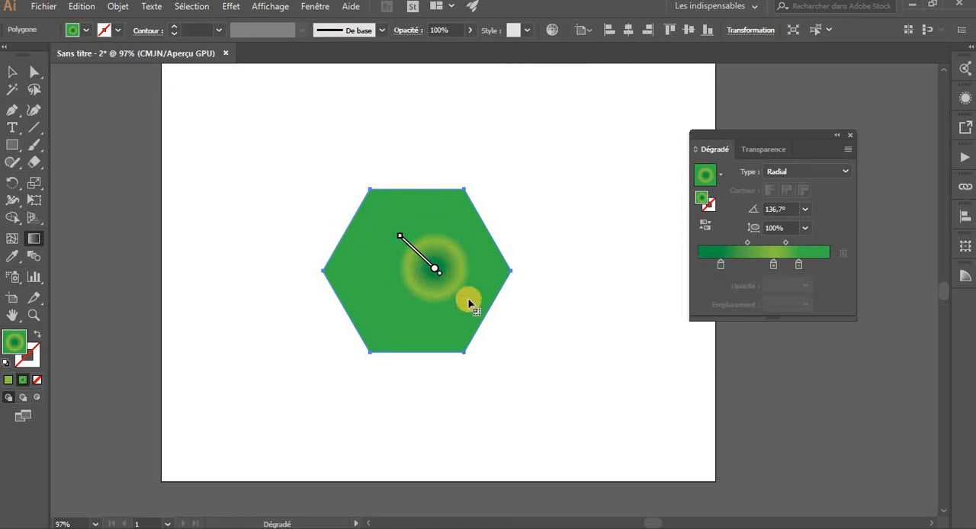
left_click_drag(485, 309, 529, 352)
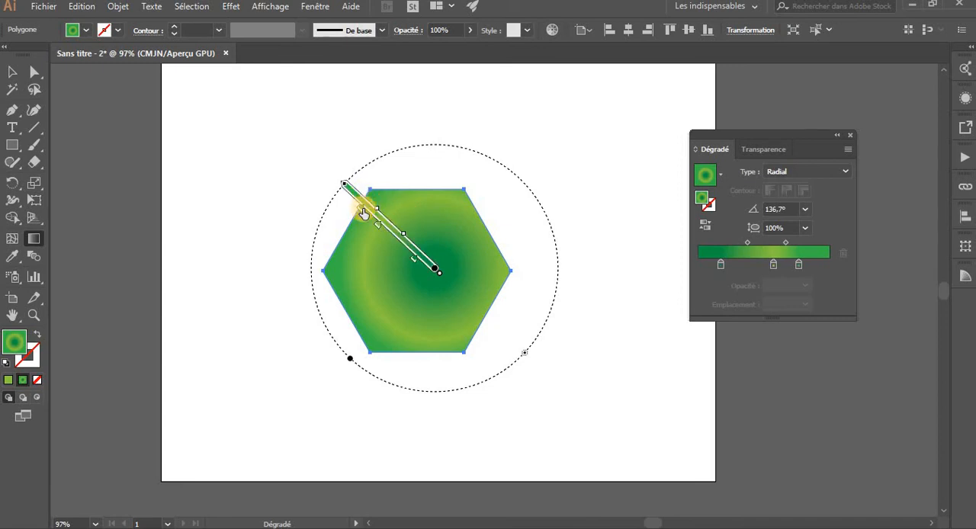
left_click_drag(352, 205, 353, 205)
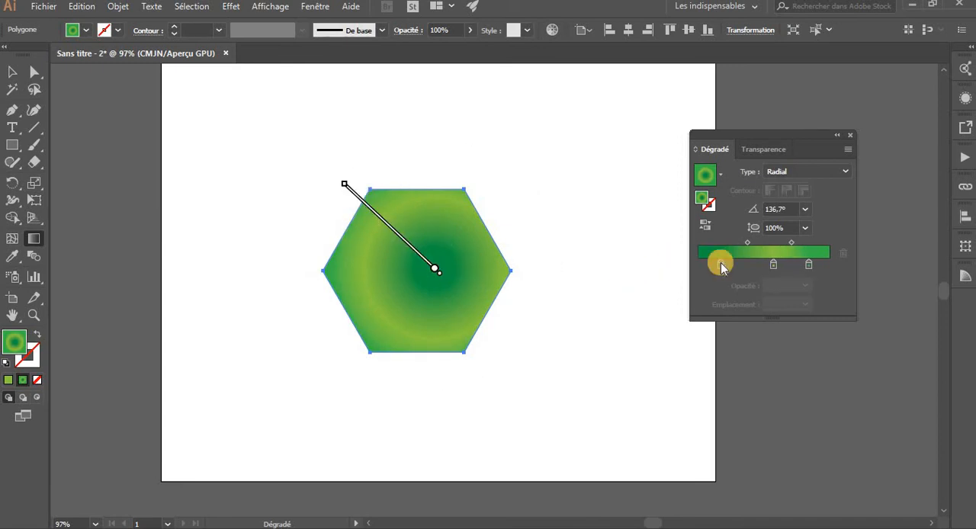
Slide the radial gradient's dark green first stop inward to about 24.33%, and a little further inward on the annotator
mouse_move(721, 267)
left_mouse_down()
mouse_move(703, 262)
mouse_move(730, 264)
left_mouse_up()
mouse_move(425, 271)
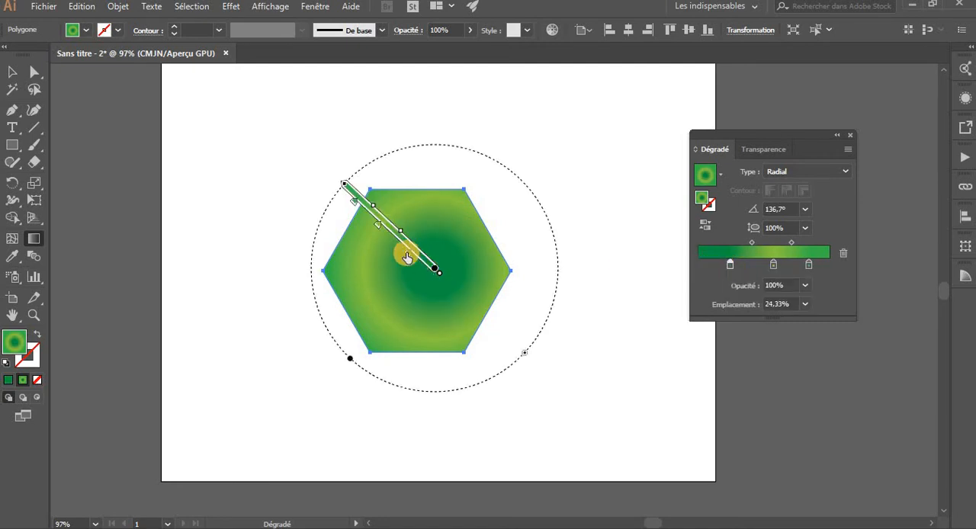
mouse_move(414, 262)
left_mouse_down()
mouse_move(398, 249)
mouse_move(405, 254)
left_mouse_up()
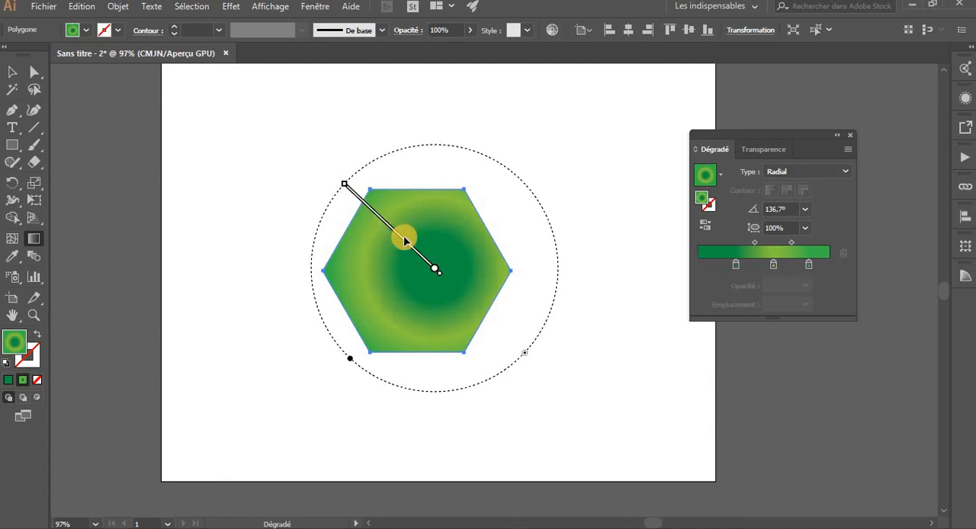
Redraw the radial gradient from the hexagon's upper-left interior at about -26.6°, and slide the dark green first stop back toward the center
mouse_move(407, 252)
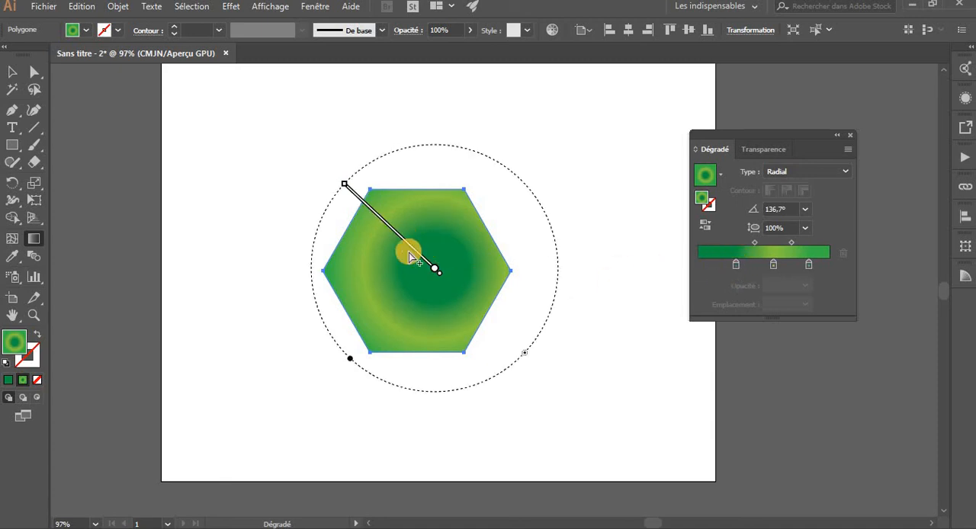
mouse_move(423, 271)
left_mouse_down()
mouse_move(399, 253)
mouse_move(505, 306)
mouse_move(488, 304)
mouse_move(495, 302)
left_mouse_up()
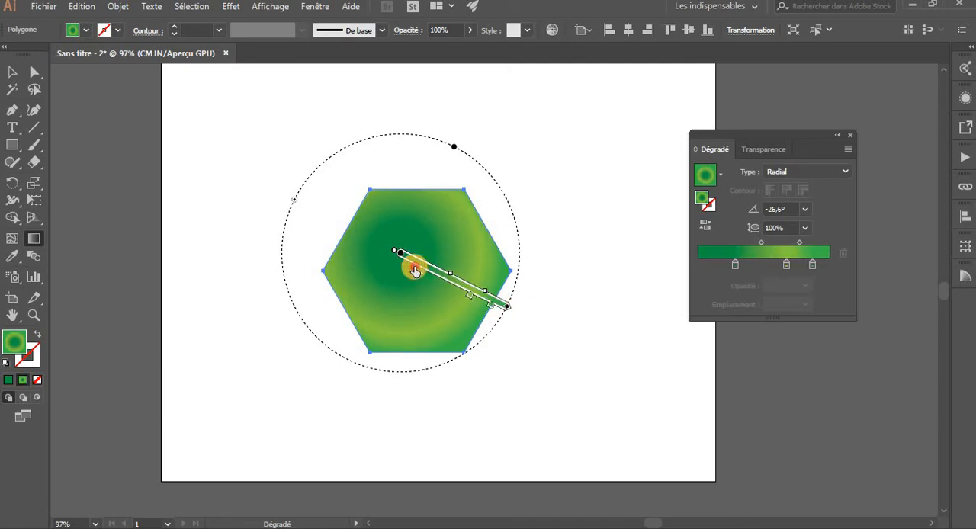
left_click_drag(414, 270, 416, 272)
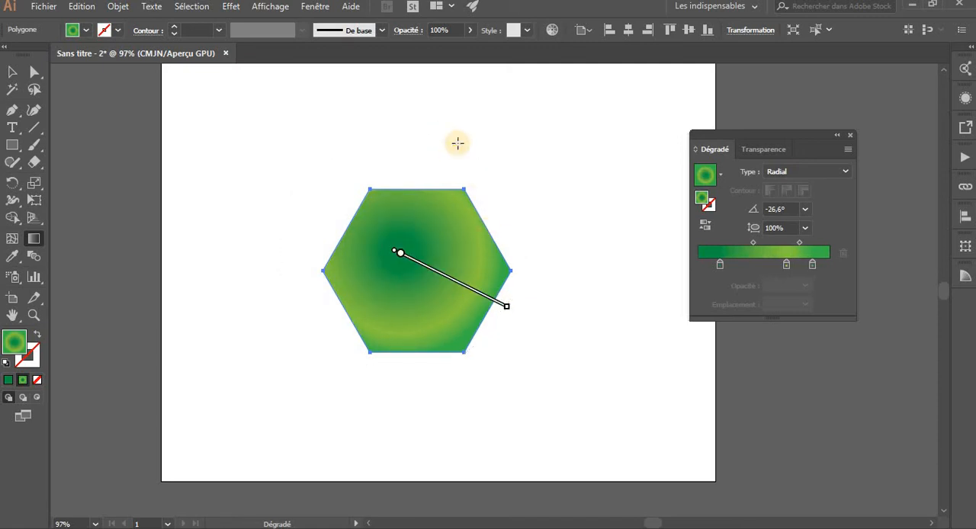
Flatten the radial gradient to an ellipse with about a 40.3% aspect ratio, shift it toward the hexagon's upper right and enlarge it
left_click_drag(456, 149, 438, 220)
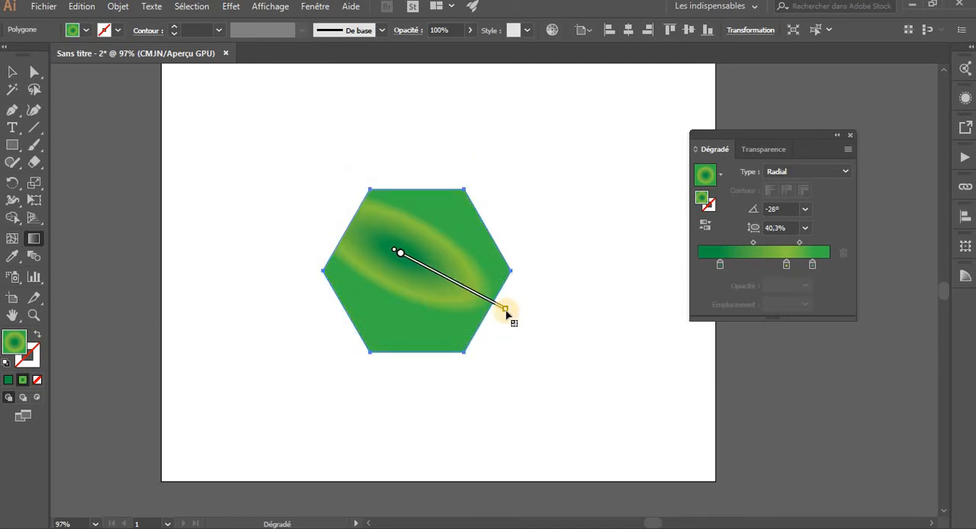
mouse_move(505, 310)
left_mouse_down()
mouse_move(507, 266)
mouse_move(523, 341)
mouse_move(534, 287)
left_mouse_up()
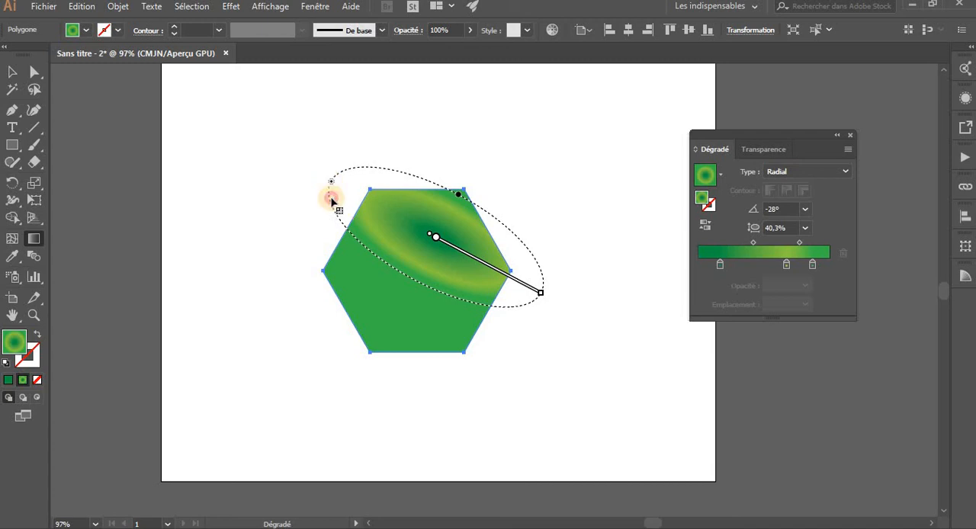
left_click_drag(331, 200, 331, 233)
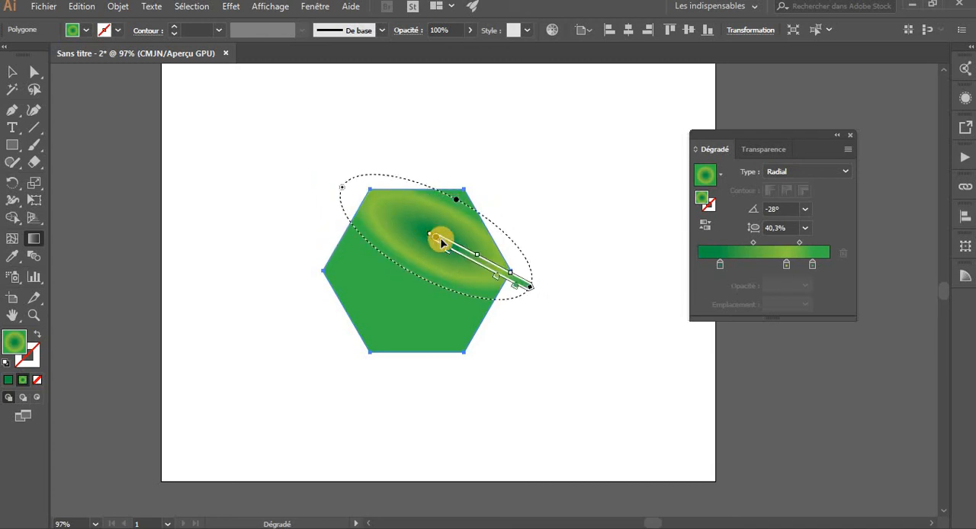
mouse_move(531, 288)
left_mouse_down()
mouse_move(431, 346)
mouse_move(371, 353)
left_mouse_up()
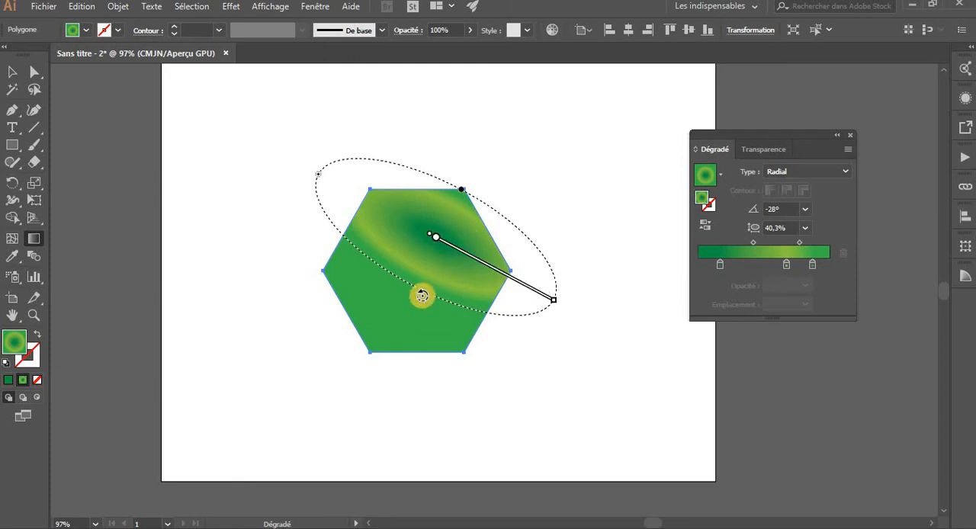
Rotate the elliptical gradient to about -97.1° and on to about -137.2°, and reselect the hexagon with the Selection tool
mouse_move(415, 306)
left_mouse_down()
mouse_move(305, 294)
mouse_move(294, 264)
left_mouse_up()
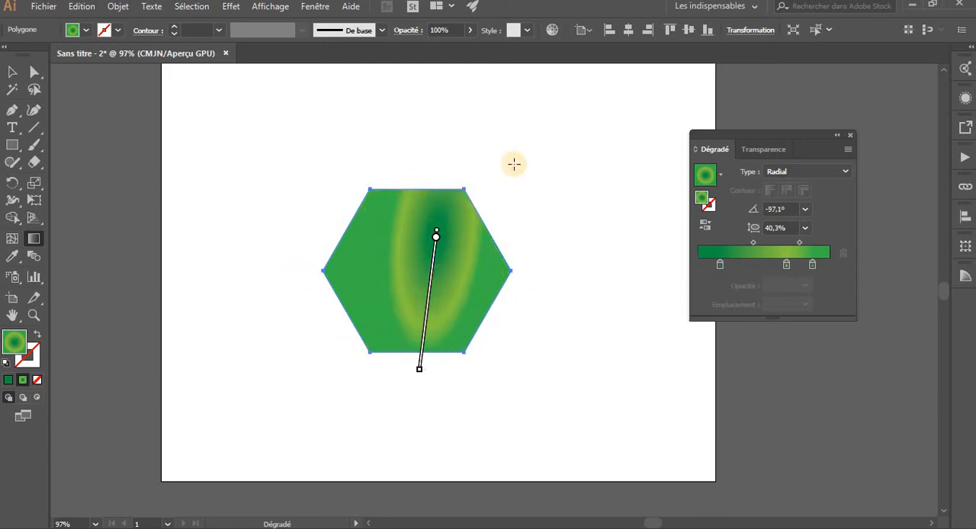
mouse_move(458, 103)
left_mouse_down()
mouse_move(457, 255)
mouse_move(506, 181)
left_mouse_up()
key("v")
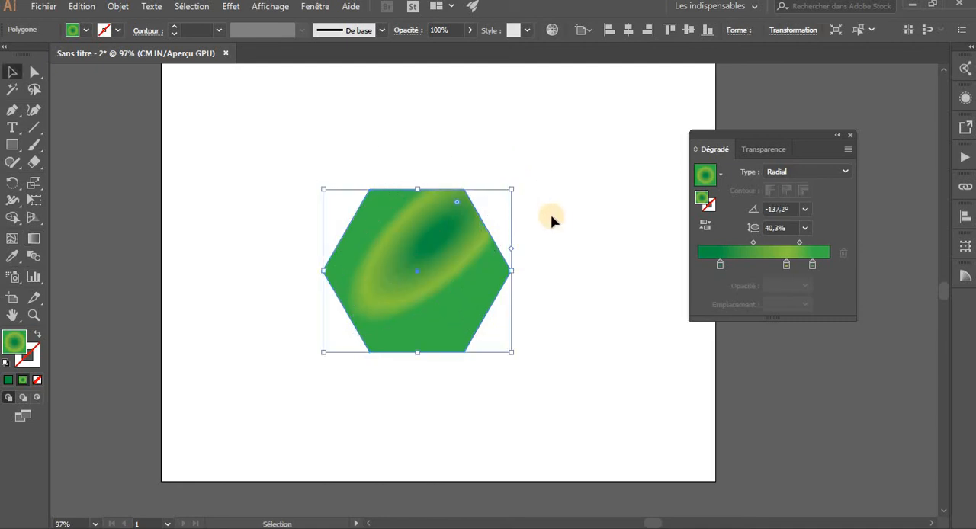
left_click(561, 229)
left_click(410, 289)
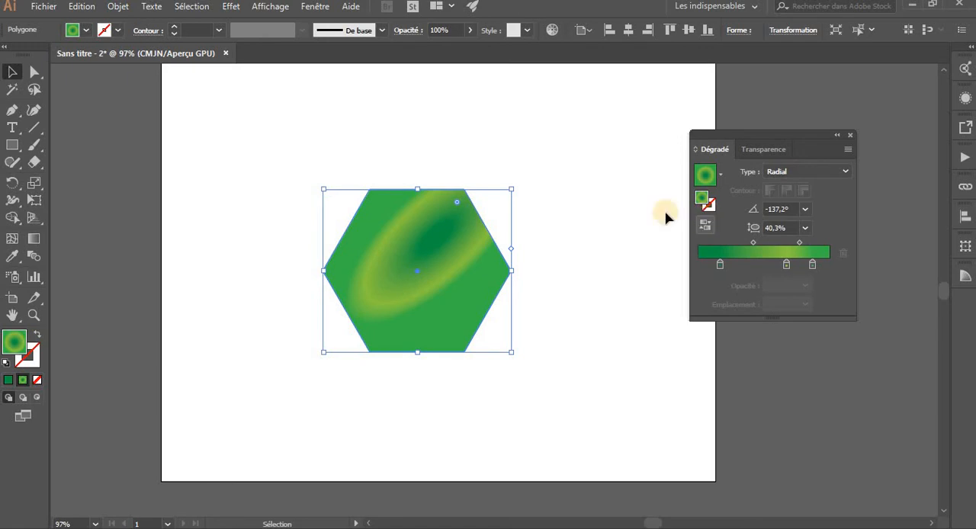
Reverse the elliptical gradient's color order and reverse it back, twice in a row
left_click(708, 223)
left_click(708, 223)
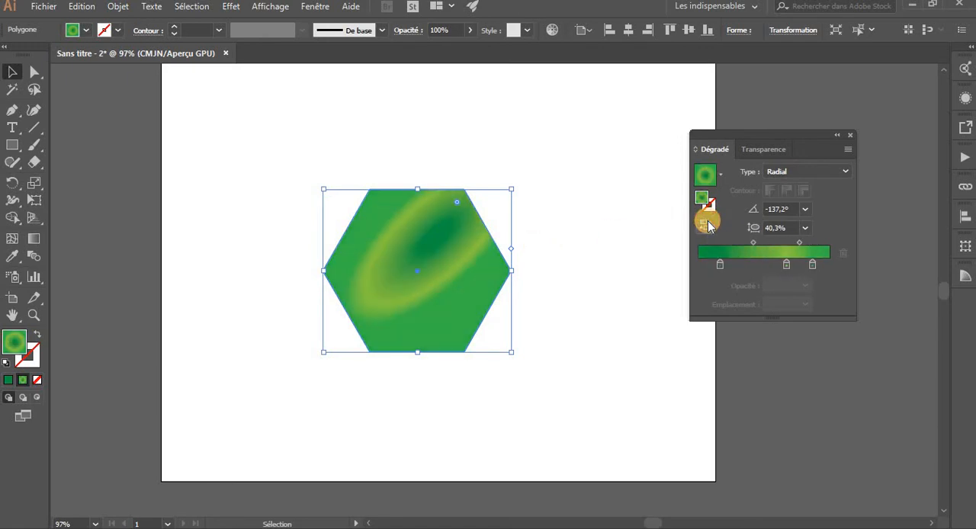
left_click(710, 224)
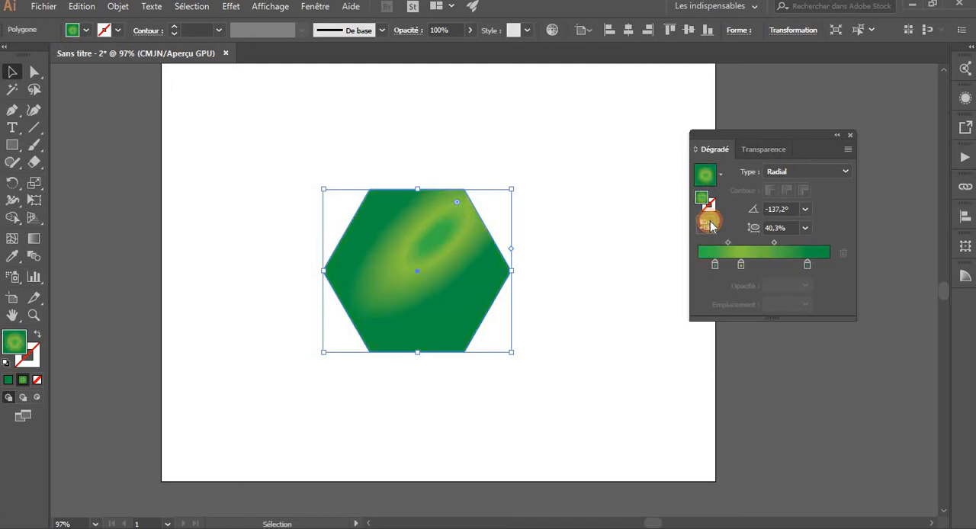
left_click(710, 224)
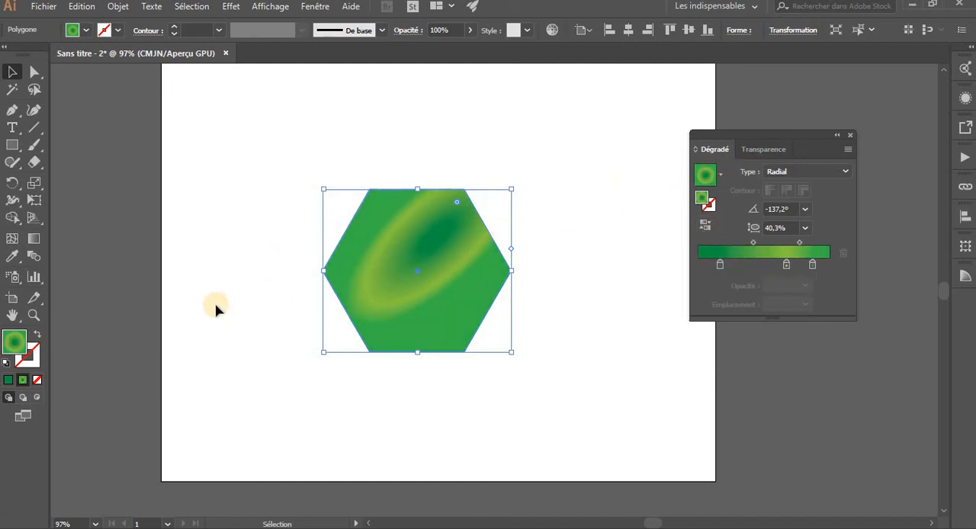
Apply the green radial gradient to the hexagon's stroke and set the stroke weight to 0.1 cm
left_click(32, 358)
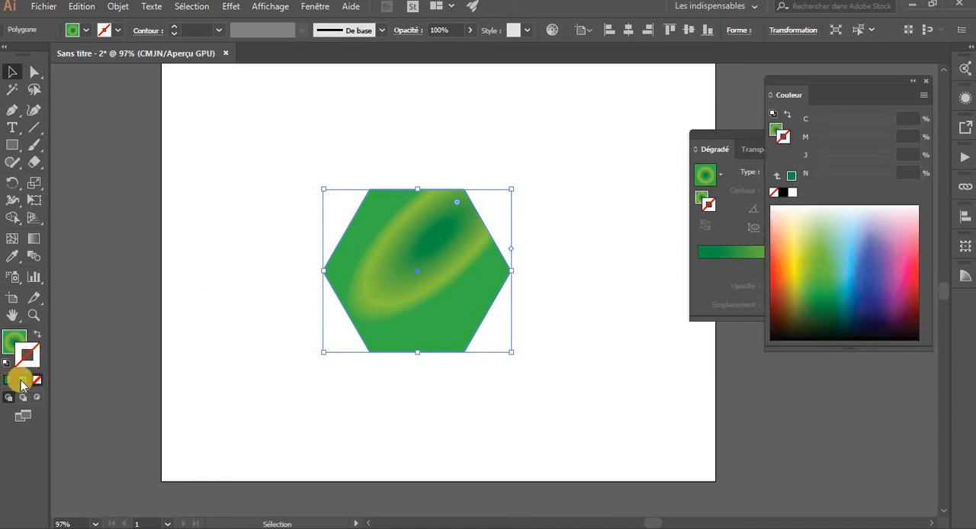
left_click(22, 381)
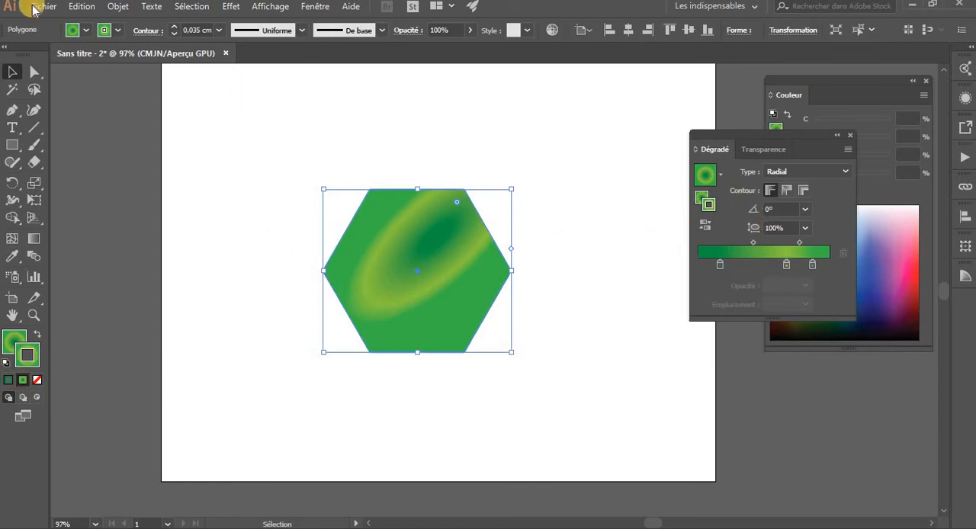
left_click(173, 28)
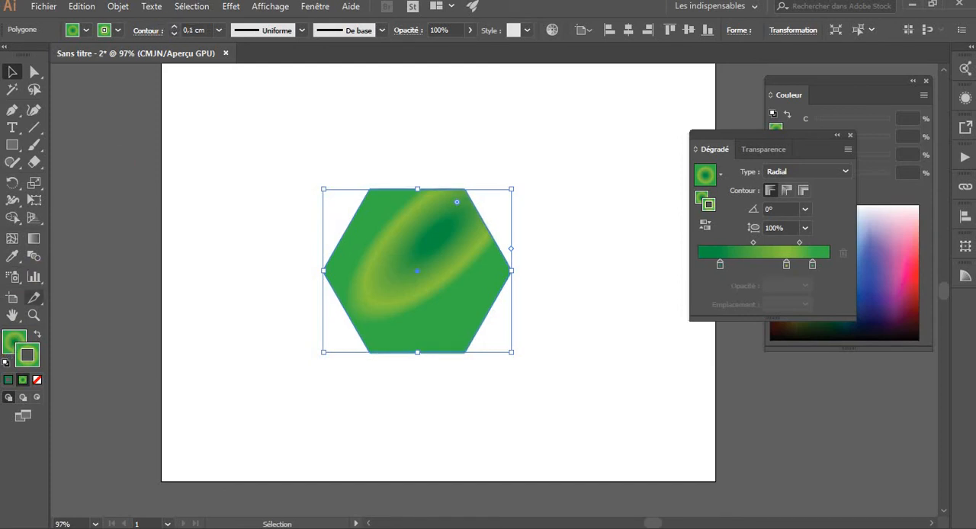
Remove the hexagon's fill, thicken its gradient stroke to 1.5 cm and deselect the shape
left_click(37, 379)
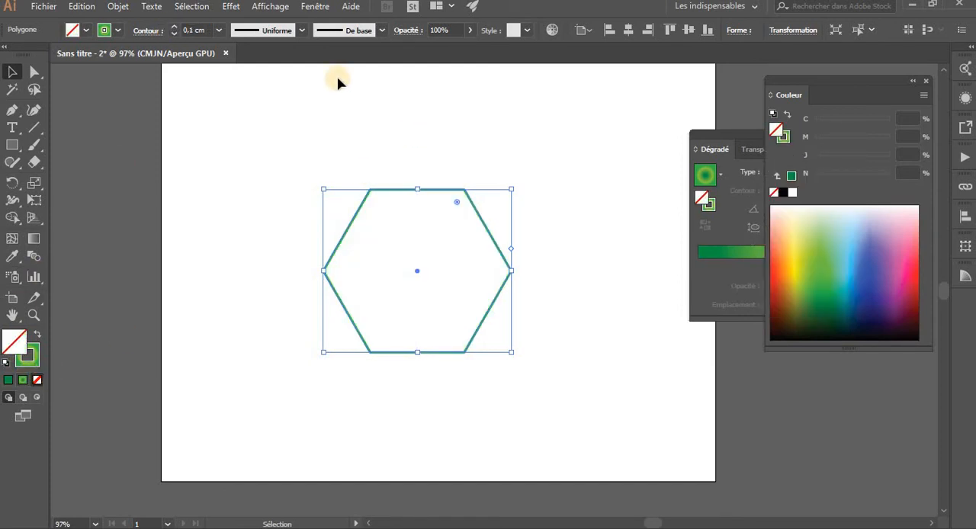
left_click_drag(176, 30, 175, 29)
left_click(177, 34)
left_click(233, 129)
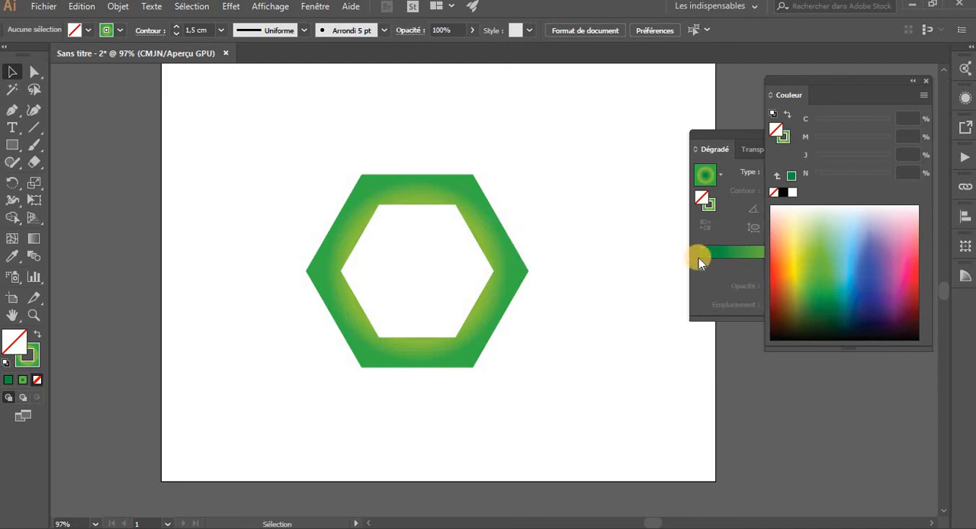
Reselect the hexagon with its stroke active, and close the Couleur panel and move the Dégradé panel to expose the gradient options
left_click(709, 282)
left_click(523, 284)
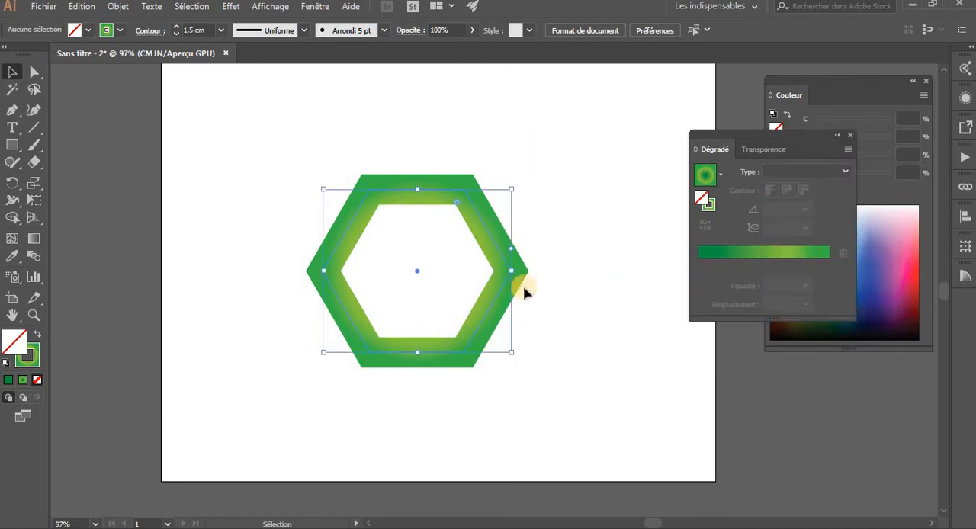
left_click(587, 315)
left_click(477, 327)
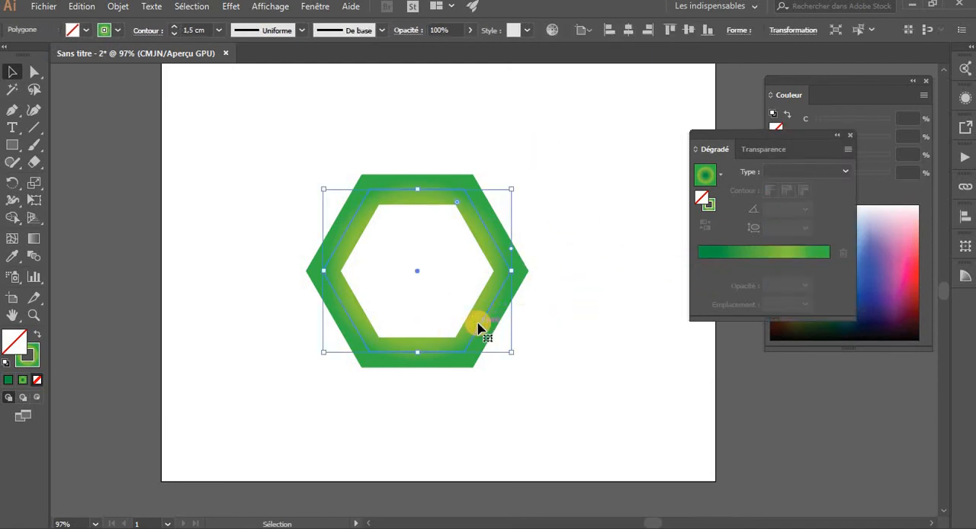
left_click(27, 356)
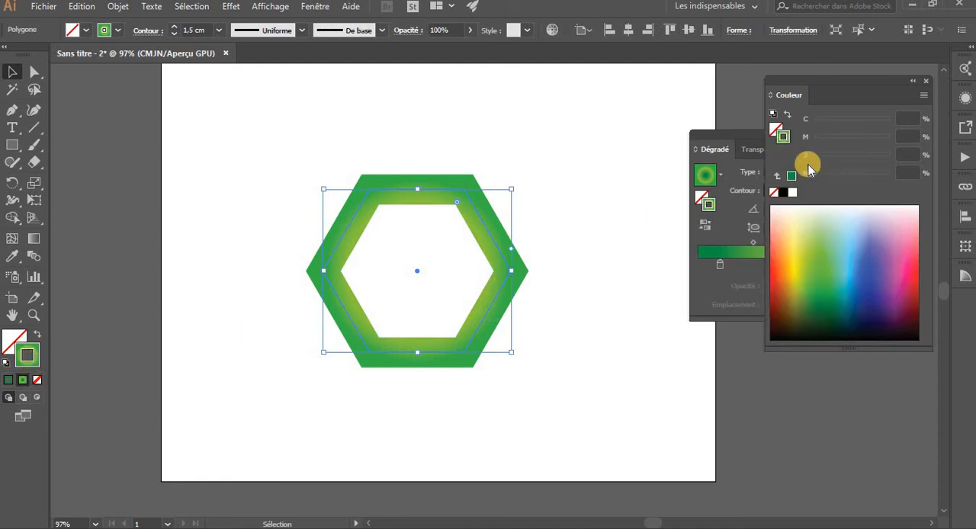
left_click(926, 84)
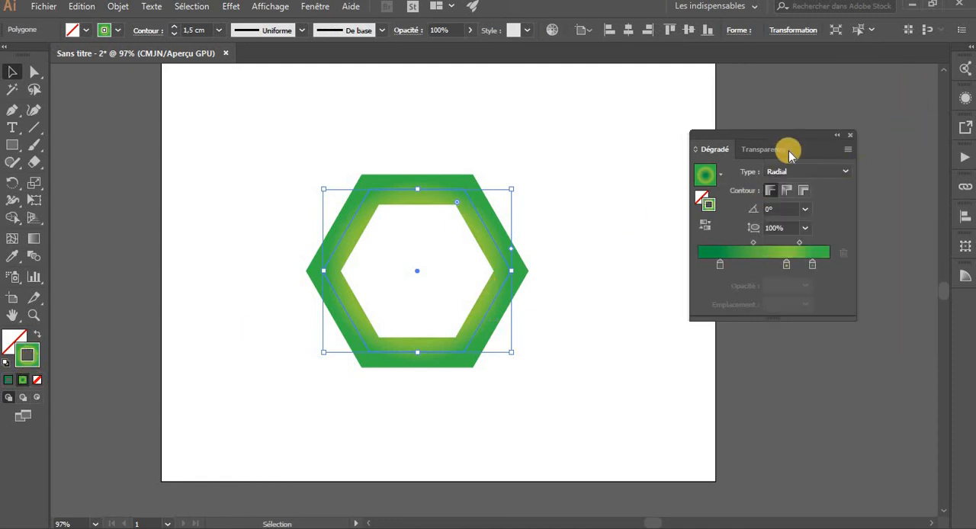
left_click_drag(786, 140, 771, 90)
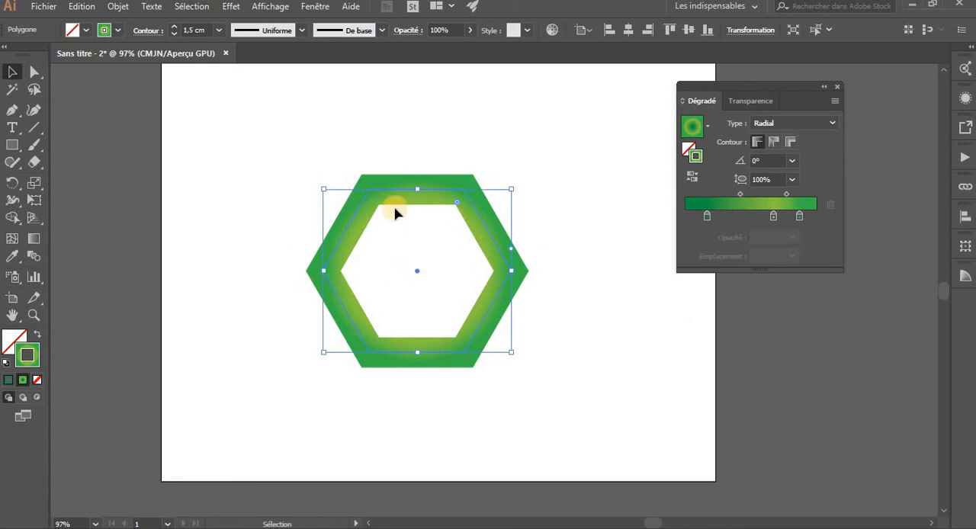
Try the gradient within and along the stroke, apply it across the stroke, and thicken the stroke to 2.4 cm
left_click(756, 142)
left_click(788, 142)
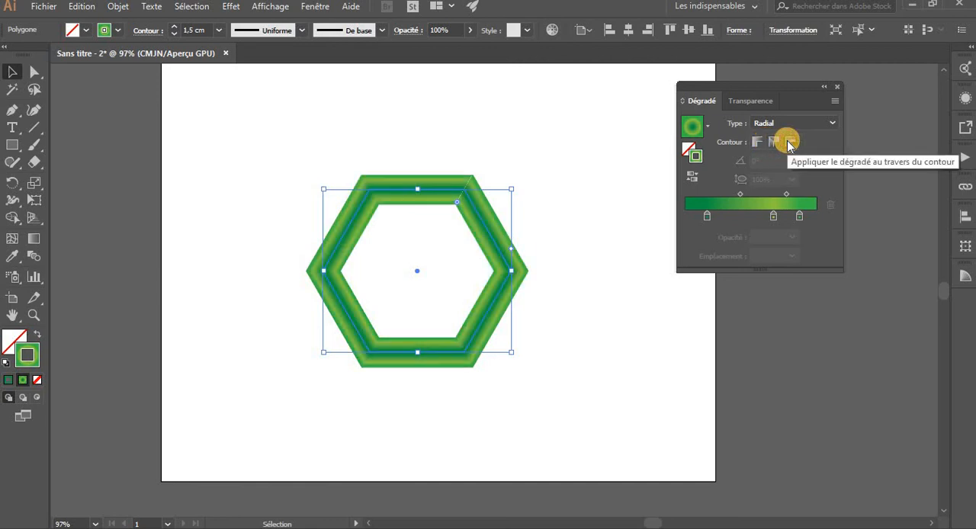
left_click(174, 28)
left_click(173, 27)
left_click(174, 28)
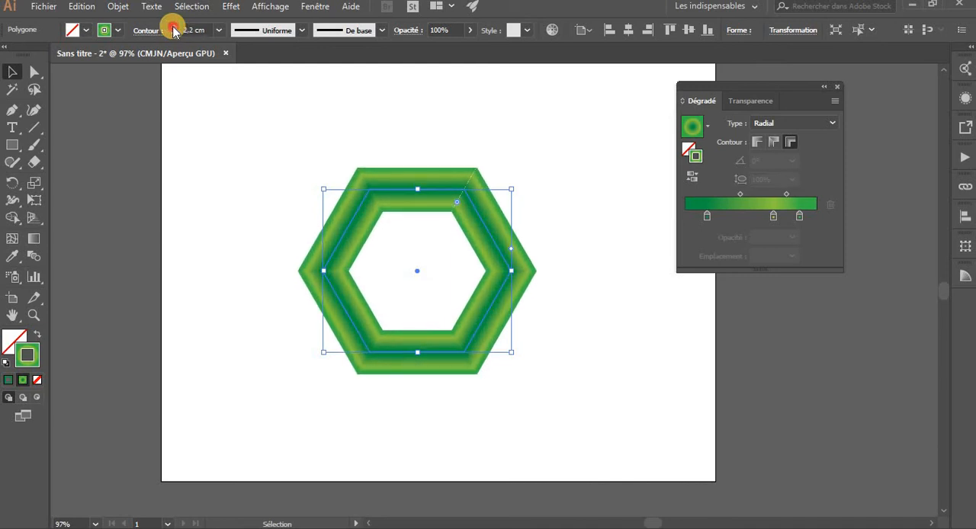
left_click(174, 28)
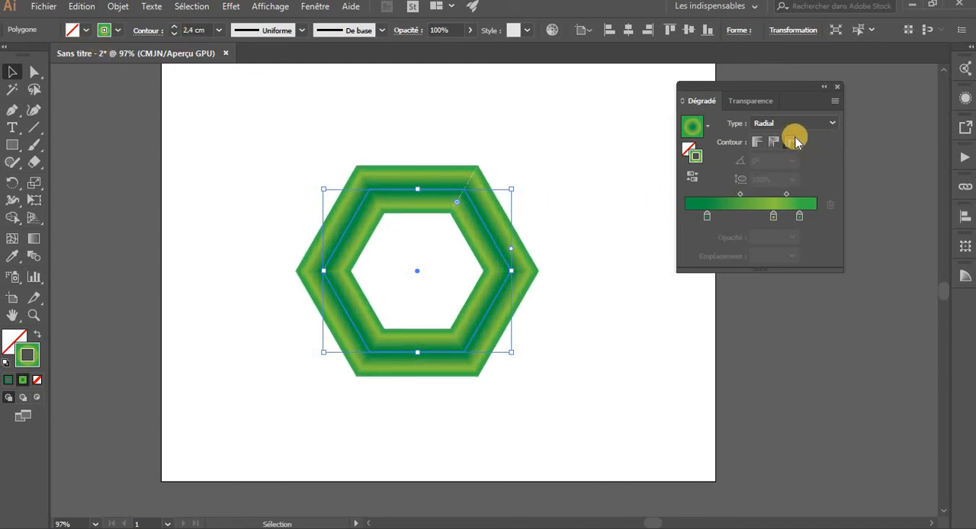
Compare the gradient along and within the 2.4 cm stroke, and return to applying it across the stroke
left_click(771, 143)
left_click(759, 143)
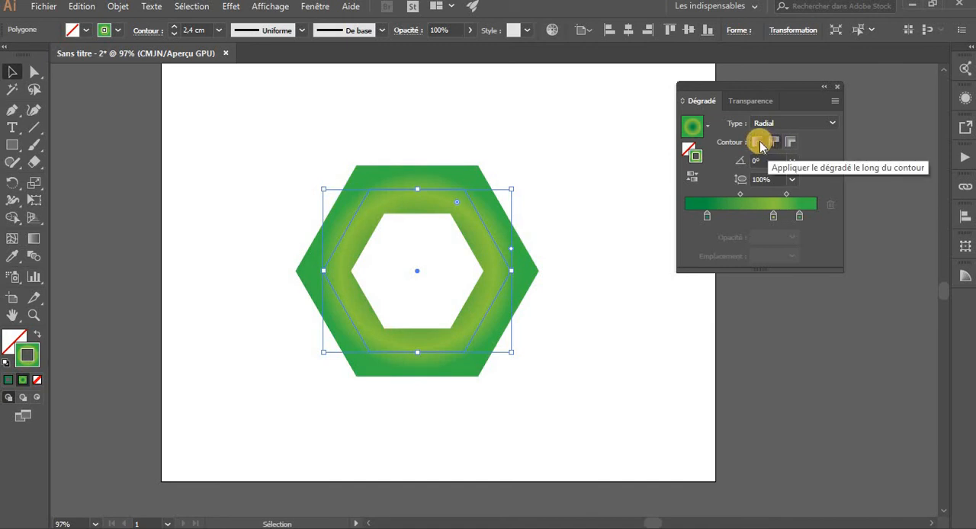
left_click(757, 144)
left_click(774, 145)
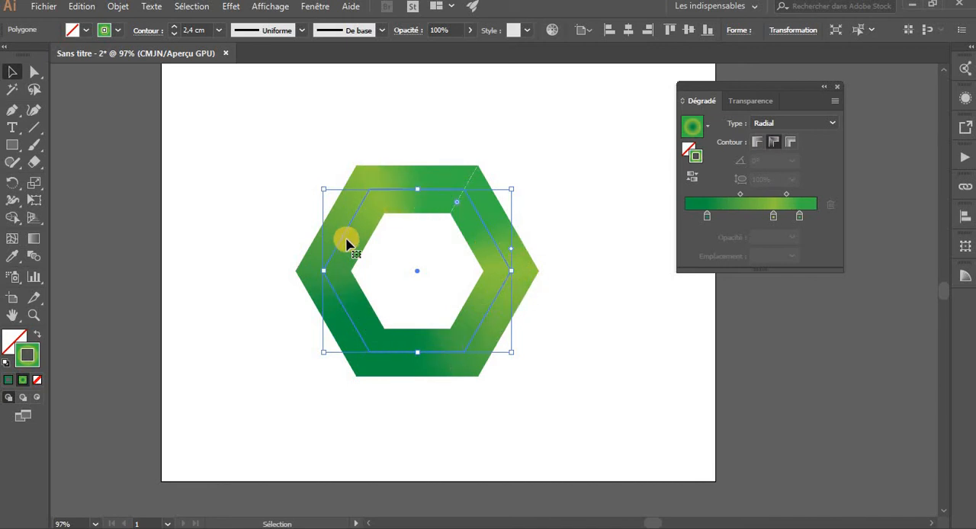
left_click(790, 141)
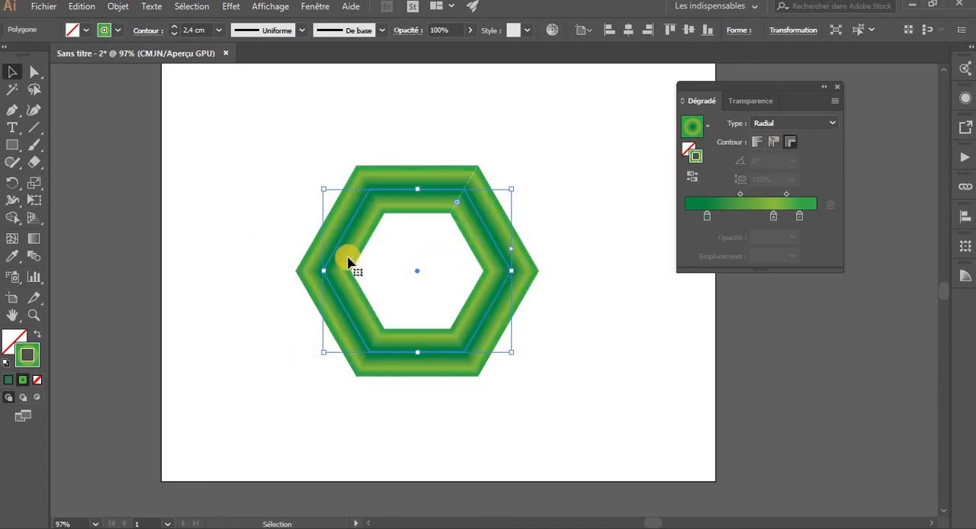
Reselect the hexagon and swap its fill and stroke so the gradient becomes the fill
left_click(600, 160)
left_click(504, 254)
left_click(40, 332)
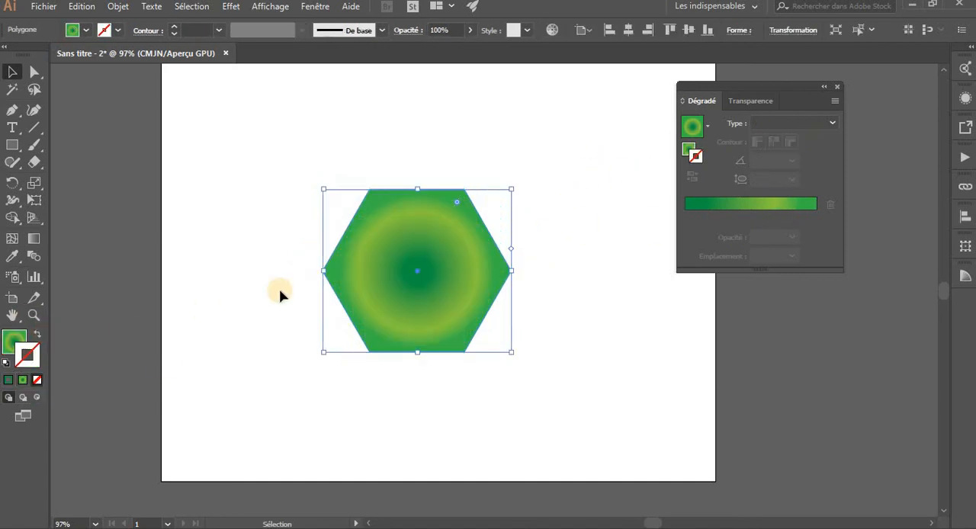
Apply a linear gradient to the hexagon's stroke, switch its type to Radial and reselect the shape
left_click(770, 123)
left_click(785, 140)
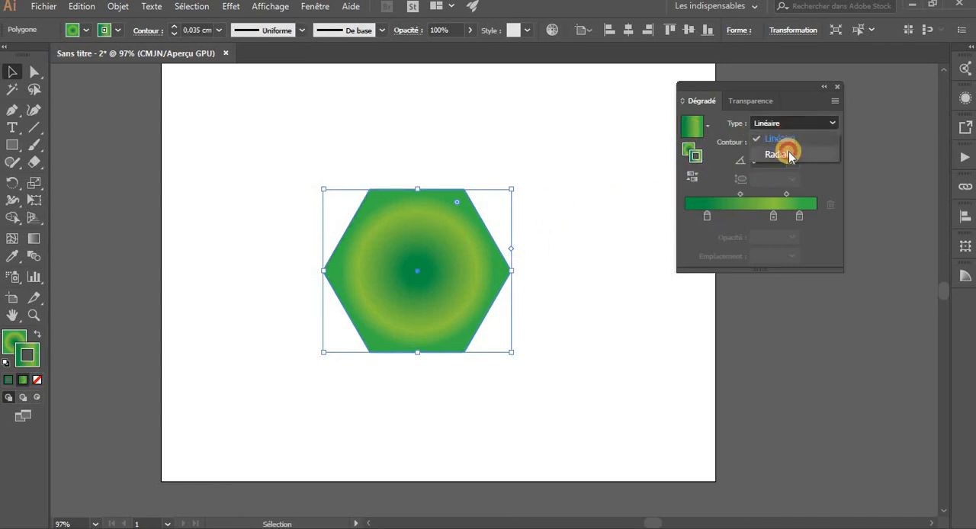
left_click(789, 154)
left_click(538, 307)
left_click(399, 323)
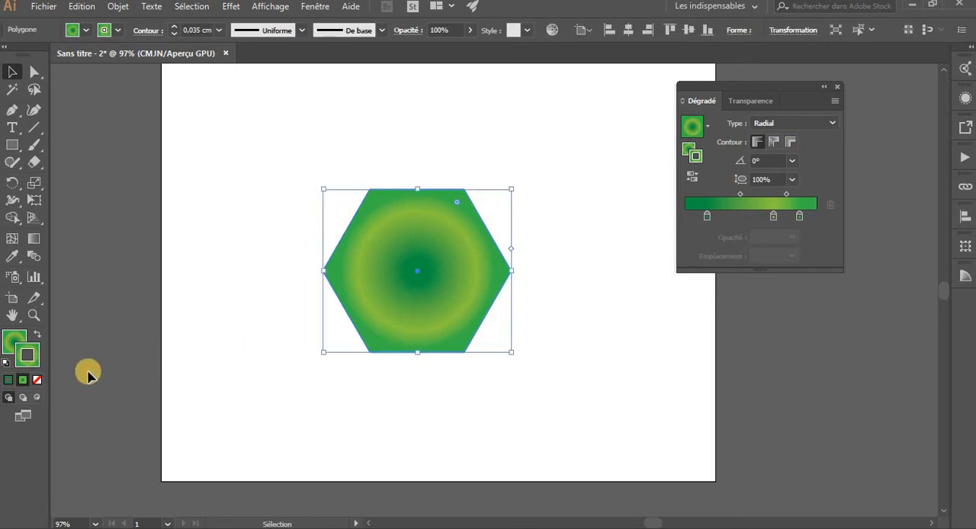
Remove the hexagon's stroke, change its fill gradient type to Linéaire, and reselect the shape
left_click(36, 380)
left_click(12, 339)
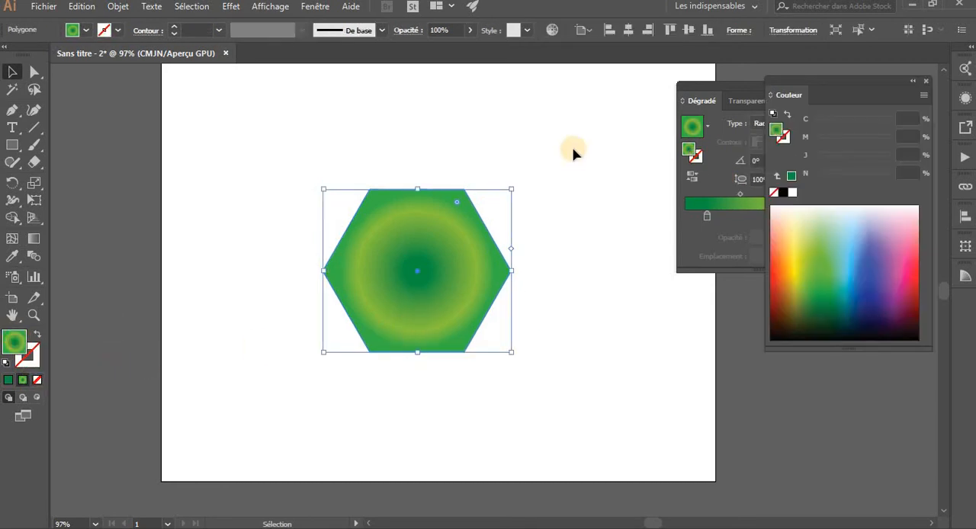
left_click(736, 160)
left_click(795, 122)
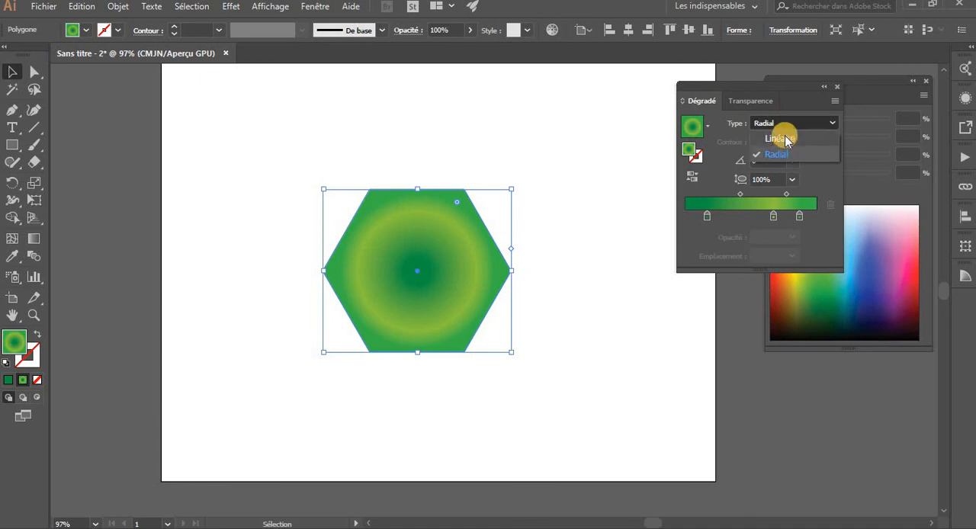
left_click(785, 137)
left_click(532, 255)
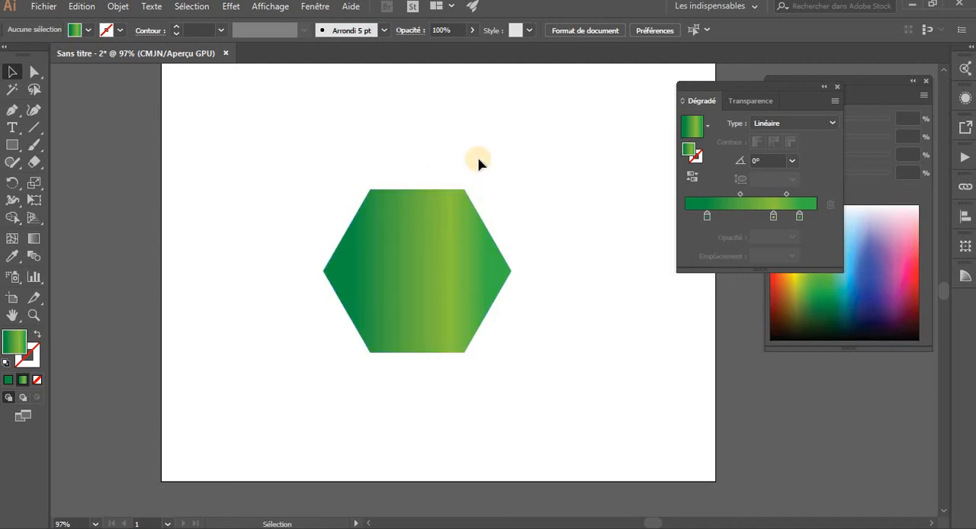
left_click(420, 297)
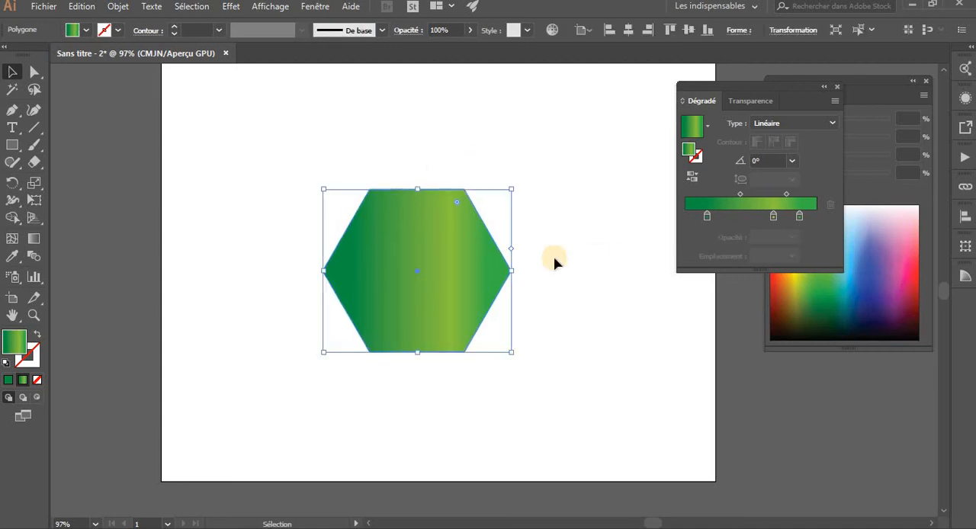
Add a dark green color stop to the fill gradient at about 46%, between the first dark green and light green stops
left_click(799, 217)
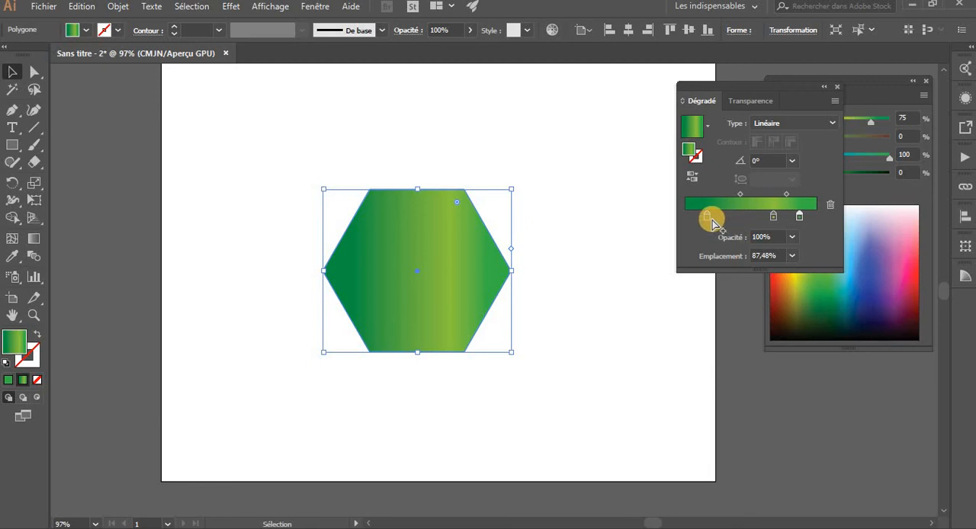
left_click(736, 218)
mouse_move(739, 228)
left_mouse_down()
mouse_move(736, 219)
mouse_move(745, 219)
left_mouse_up()
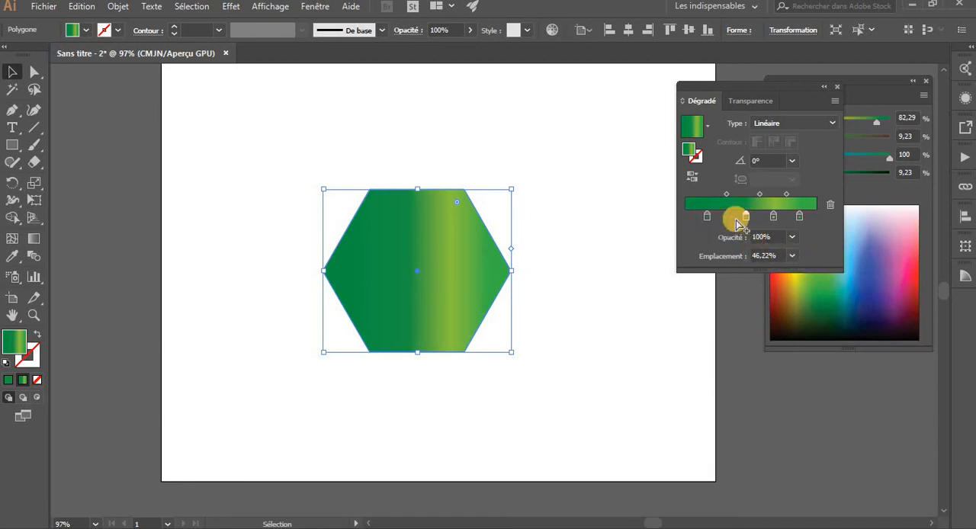
Try the first gradient stop at 20% and remove the extra stop added beside it
left_click(698, 219)
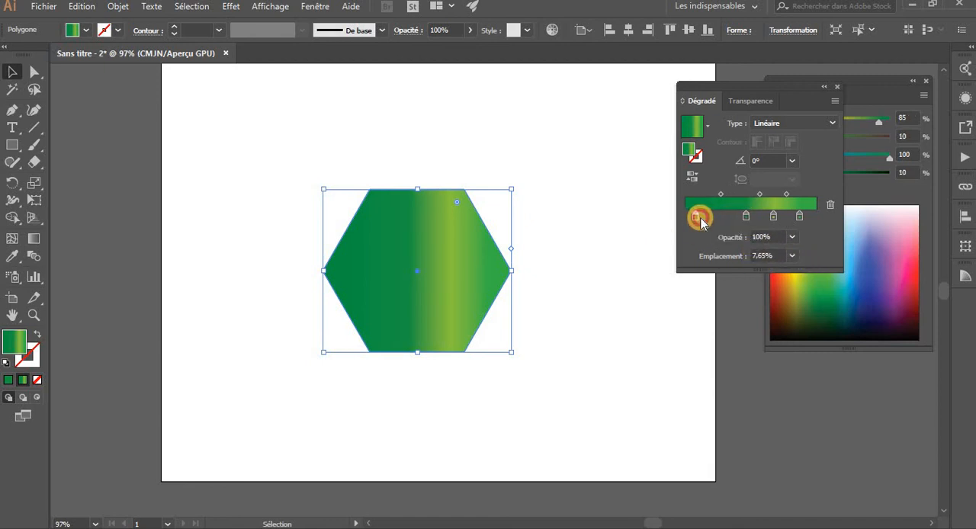
left_click(792, 257)
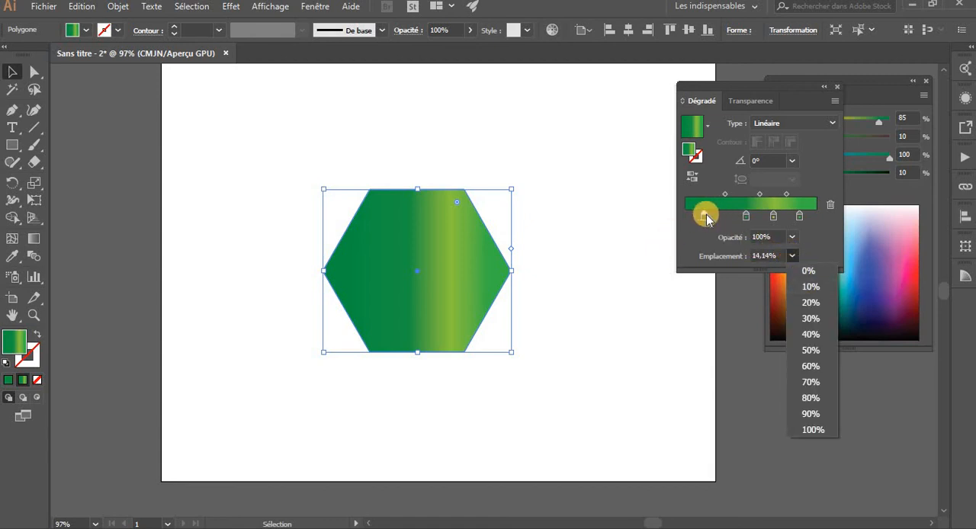
left_click(705, 218)
left_click(792, 256)
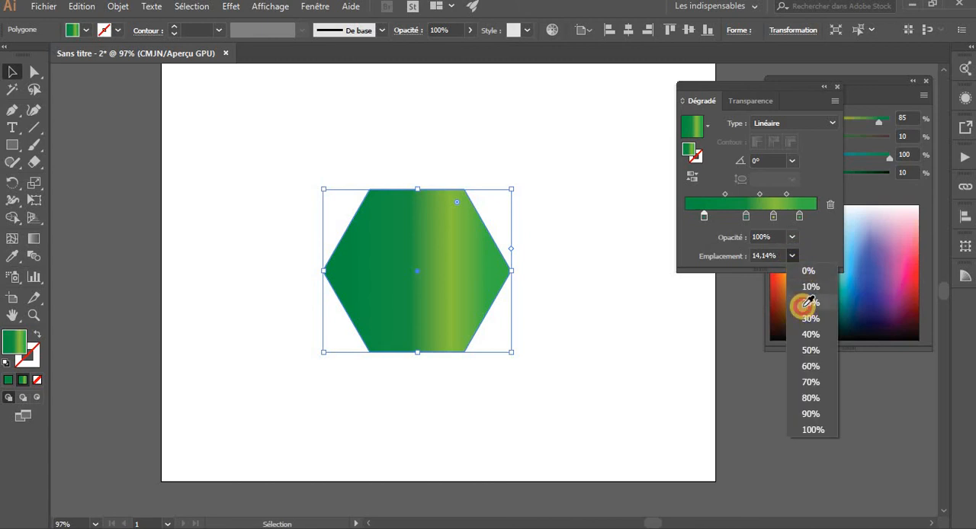
left_click(808, 302)
left_click(714, 219)
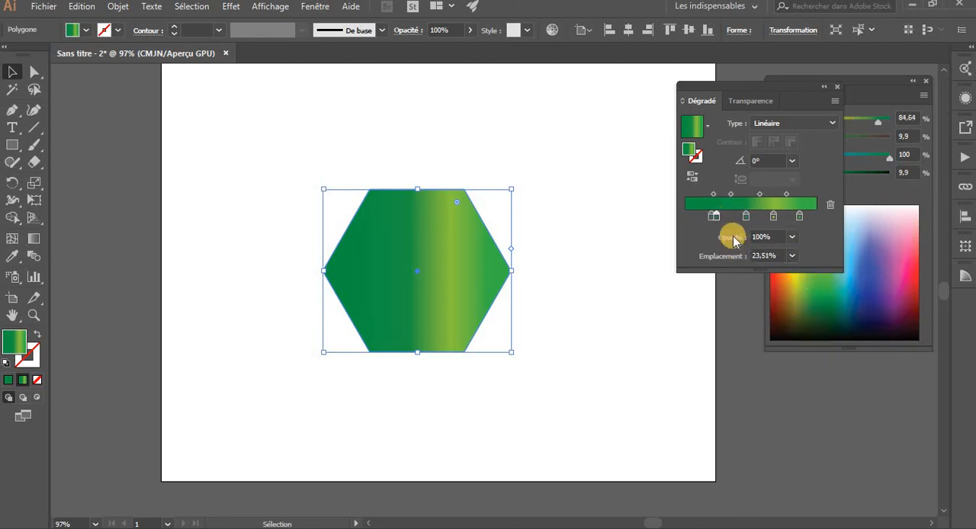
left_click_drag(723, 226, 710, 217)
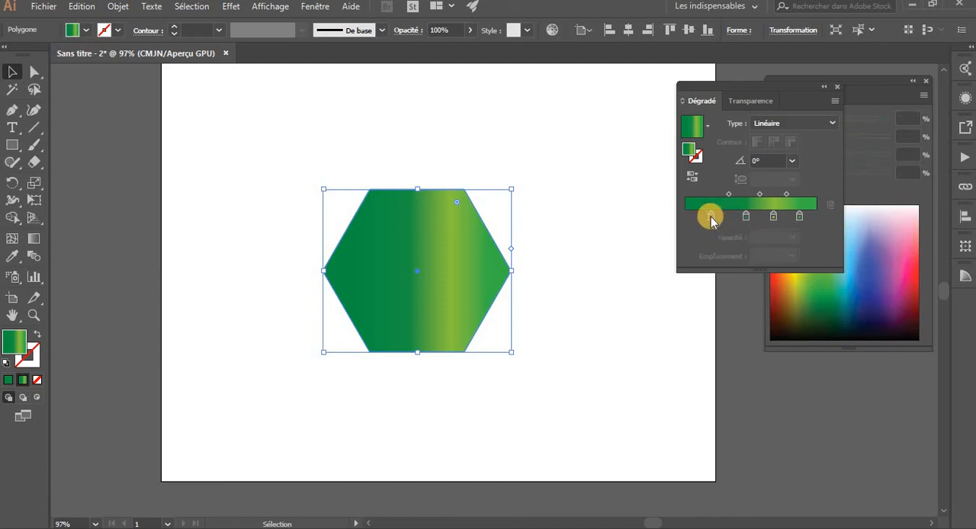
Try the first dark green stop at locations 60%, 100% and 10% along the gradient
left_click(789, 259)
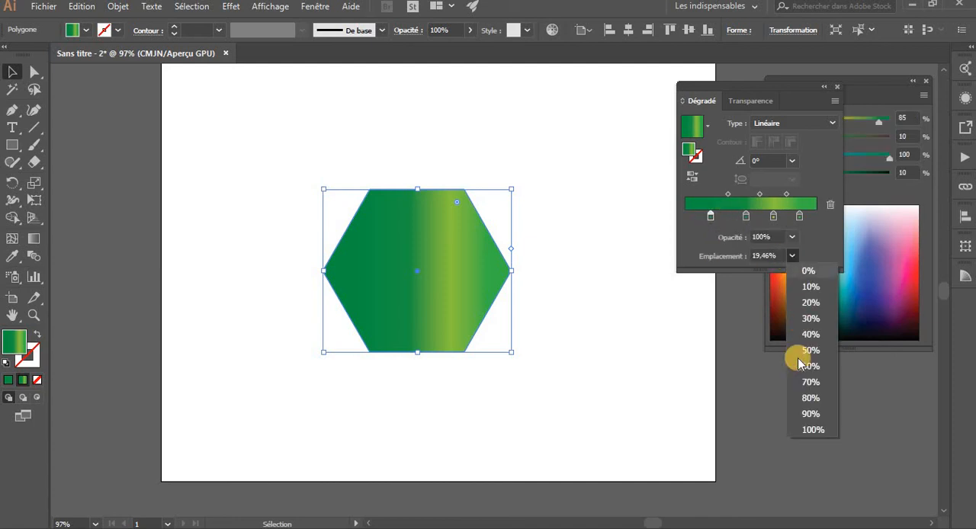
left_click(811, 367)
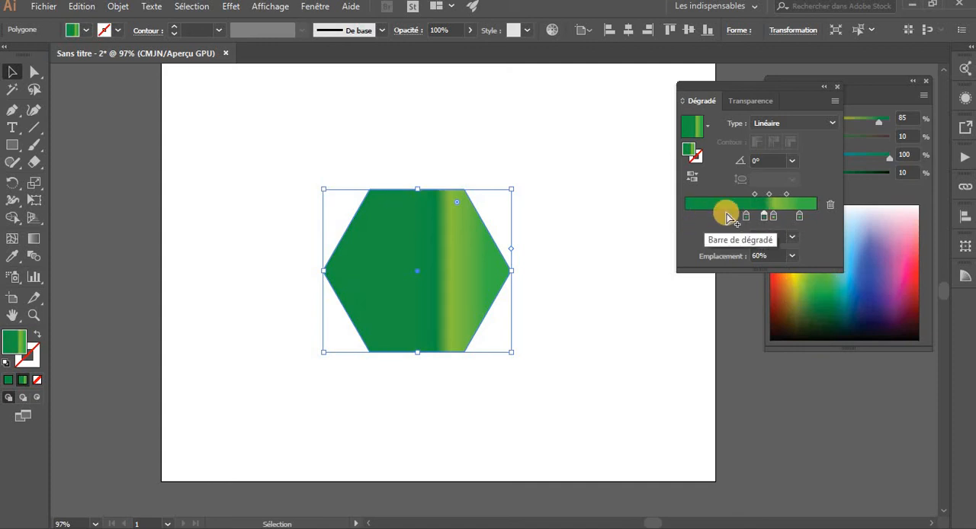
left_click(790, 254)
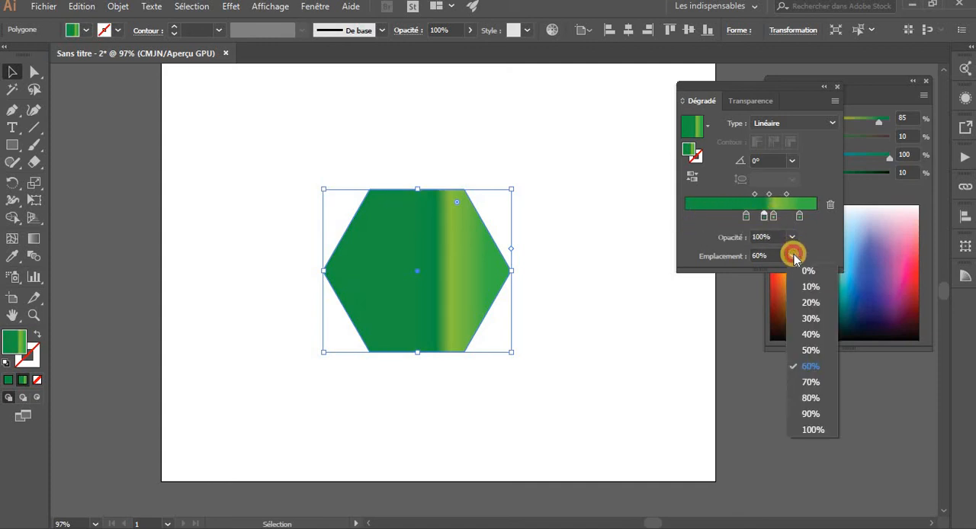
left_click(812, 429)
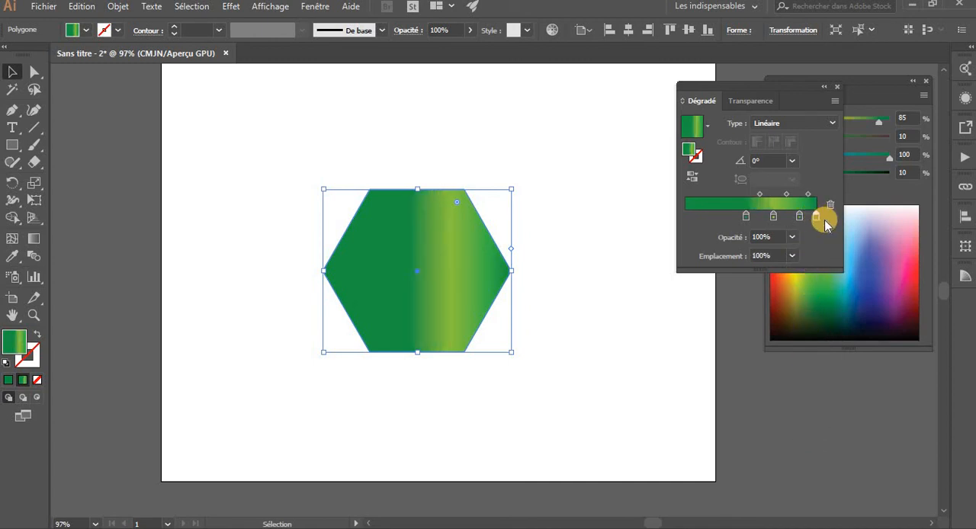
left_click(791, 256)
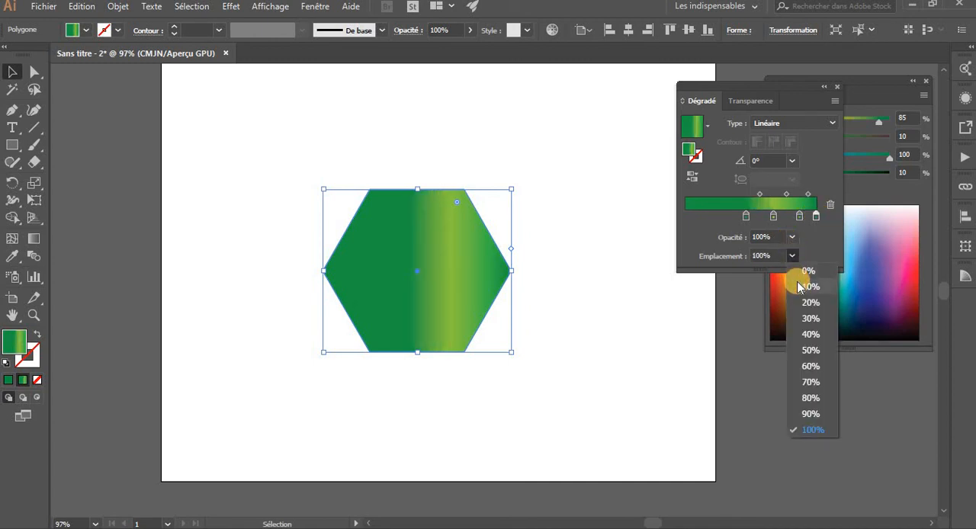
left_click(807, 287)
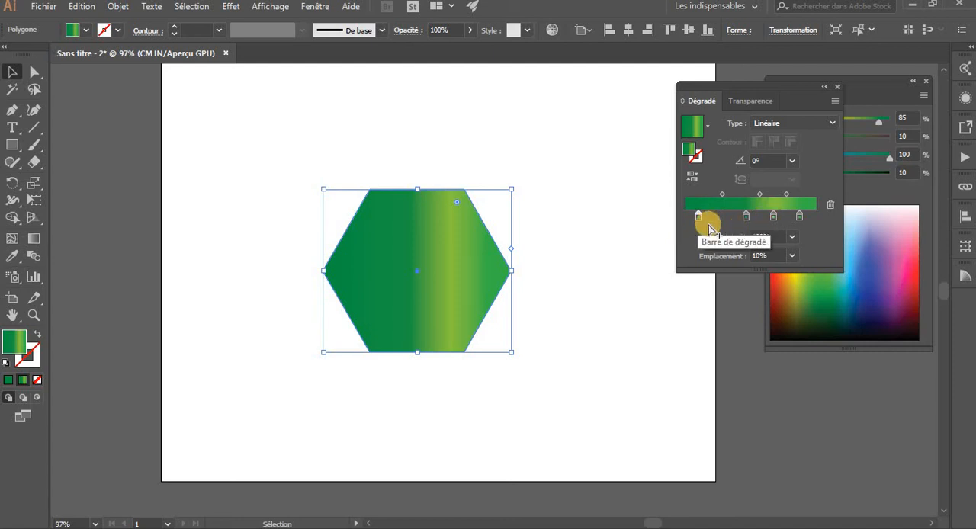
Try the dark green stop at 30%, and move it back to about 8% at the gradient's start
left_click(792, 255)
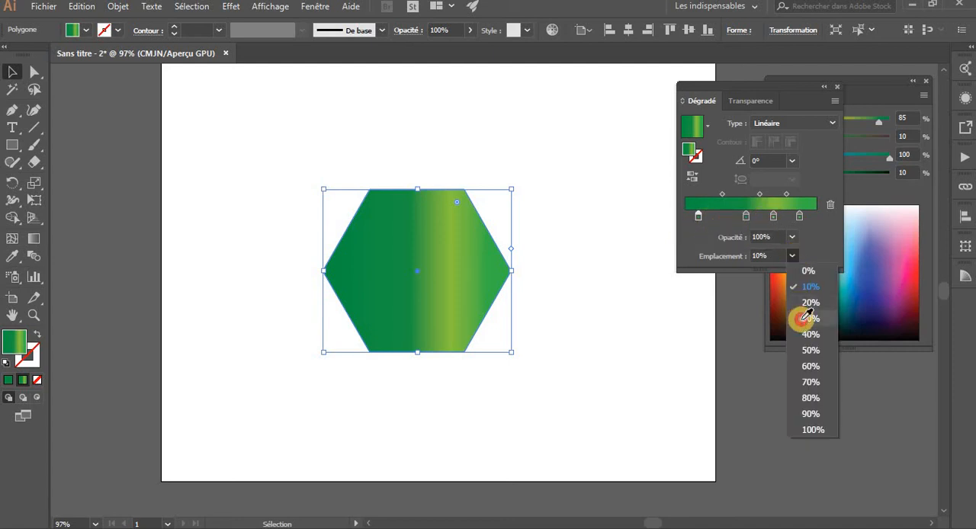
left_click(805, 317)
left_click_drag(718, 215, 699, 220)
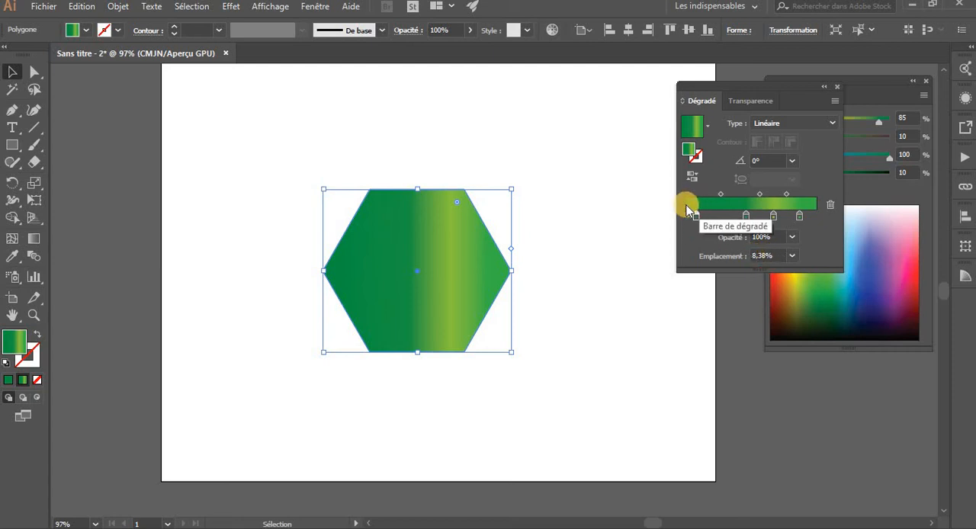
Shift the second dark green stop to about 34%, and set its location to 60%
left_click(746, 218)
left_click_drag(748, 221, 729, 219)
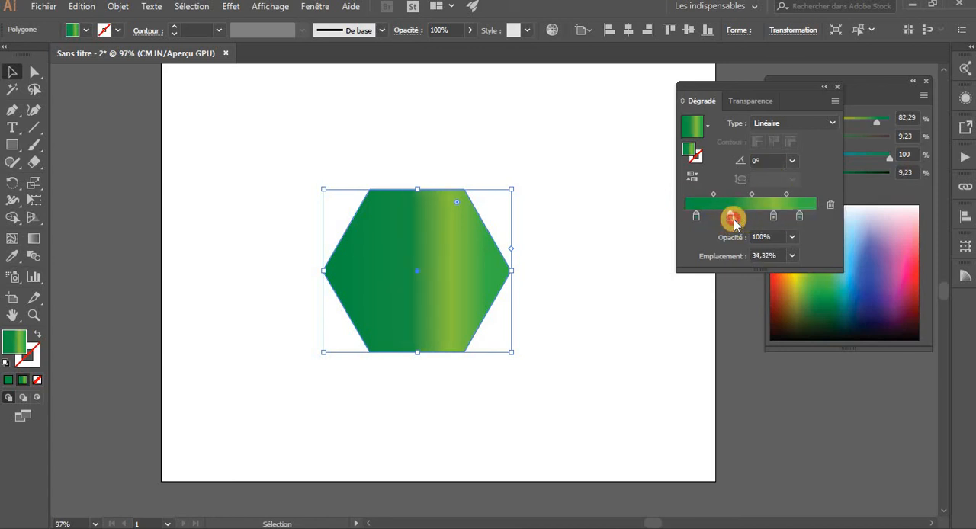
left_click(790, 256)
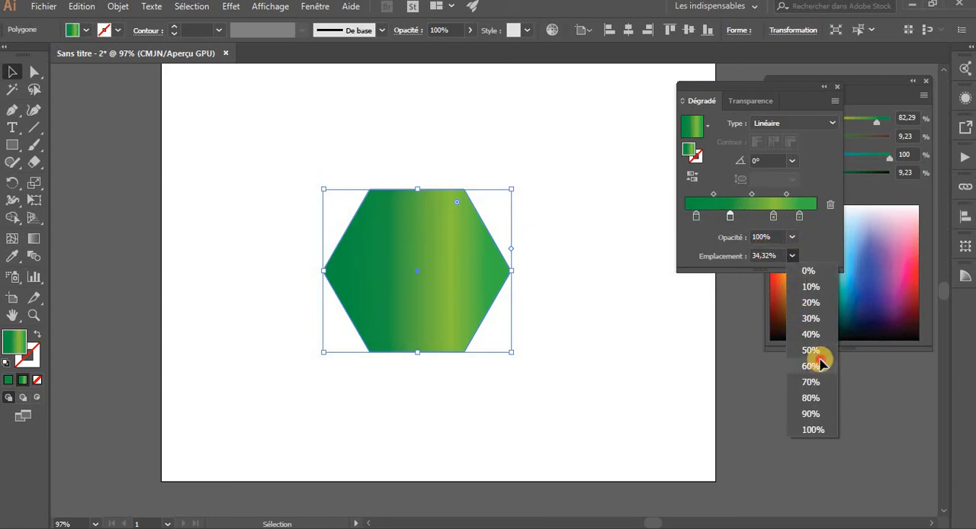
left_click(817, 359)
Set the light green stop's location to 80% and the last green stop's to 100%, and reselect the hexagon
left_click(774, 216)
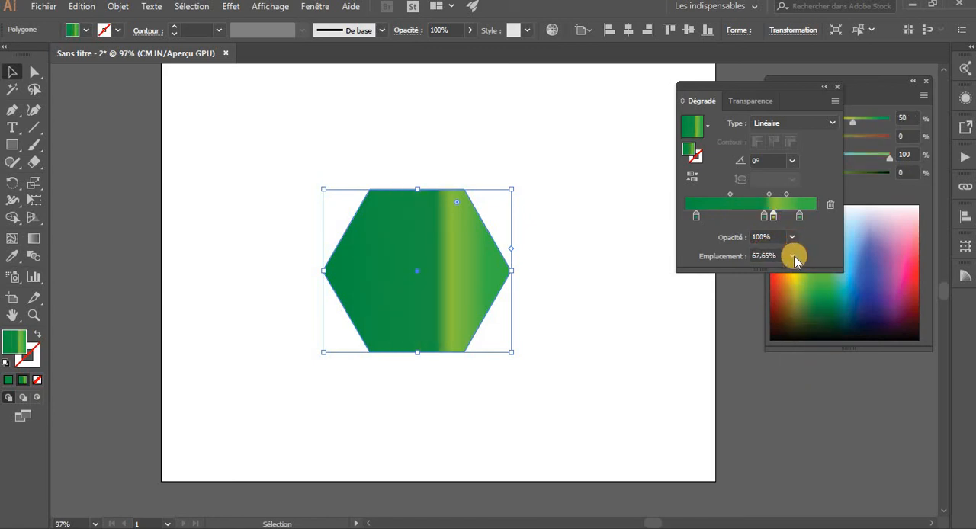
left_click(792, 256)
left_click(811, 399)
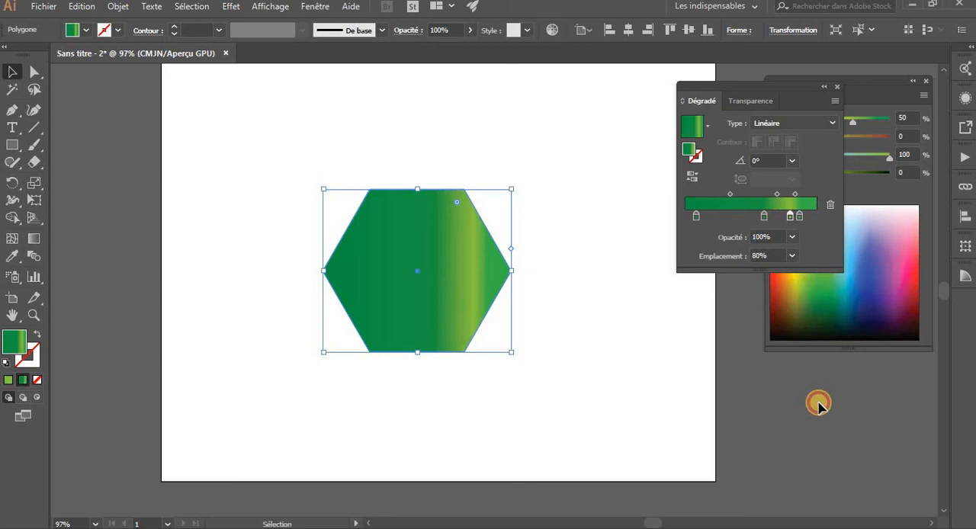
left_click(799, 216)
left_click(792, 256)
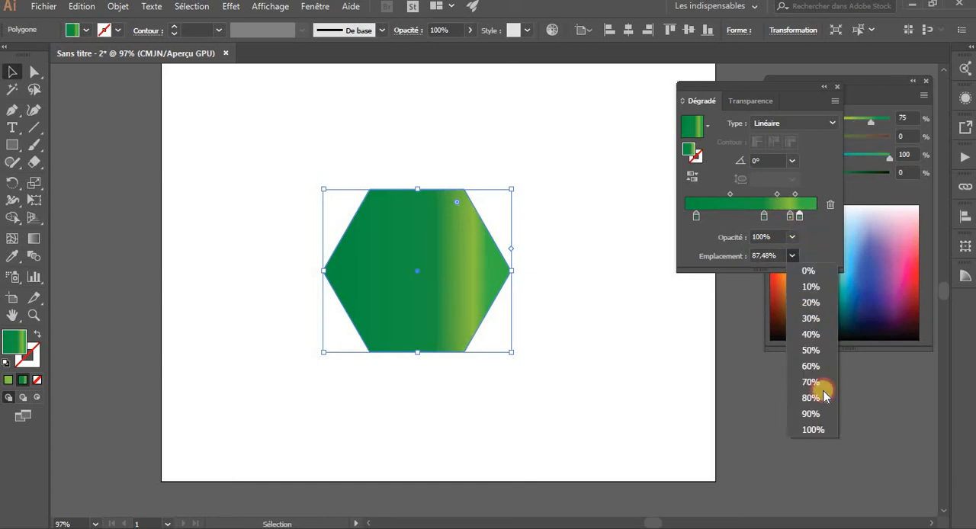
left_click(822, 429)
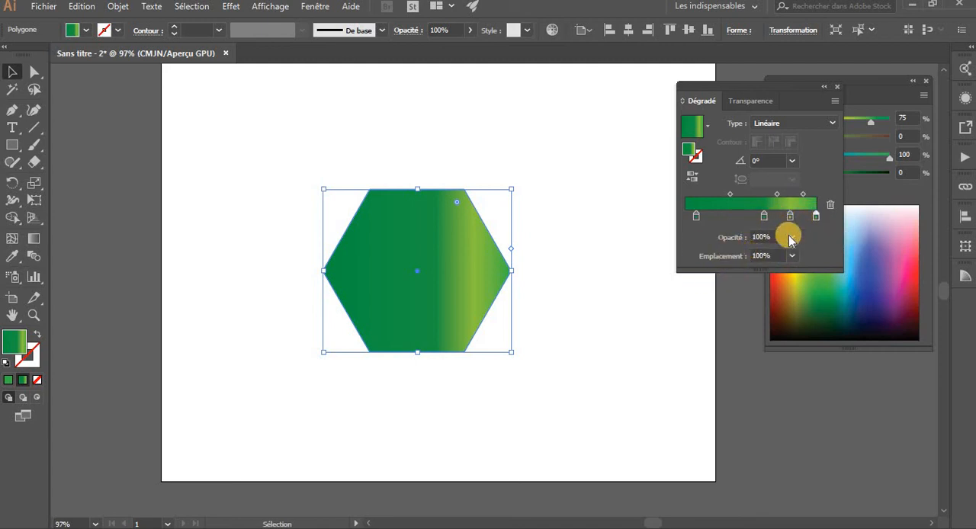
left_click(453, 138)
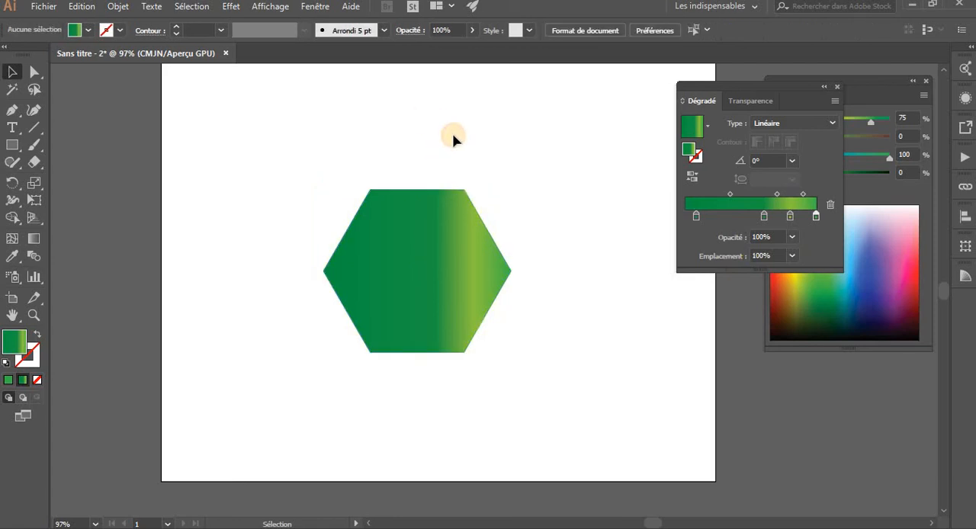
left_click(464, 217)
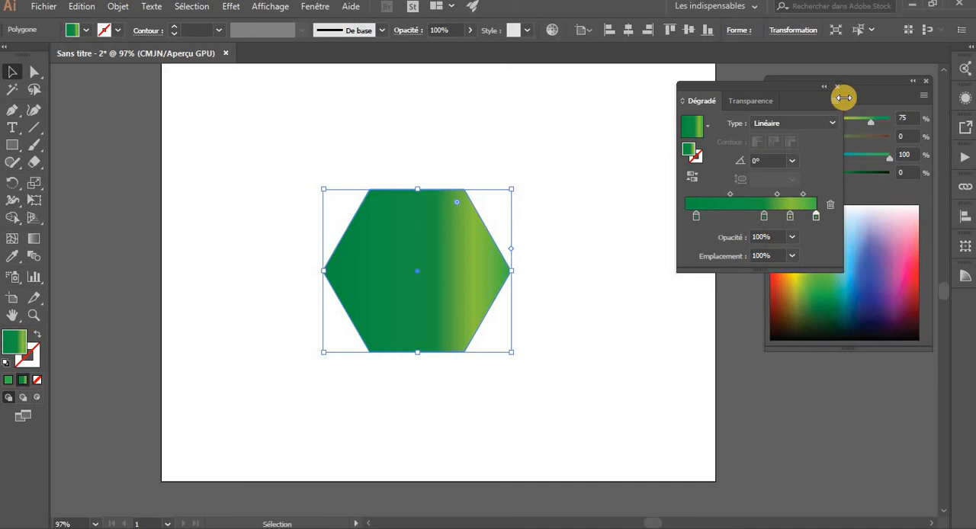
Display the Nuancier swatches, load the Ciel gradient library, and enlarge it to show all its swatches
left_click(315, 7)
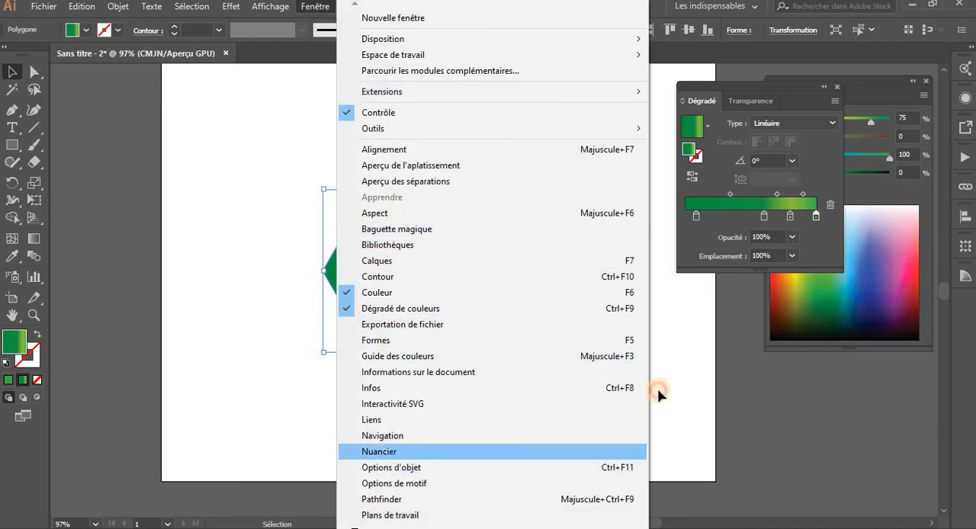
left_click(427, 452)
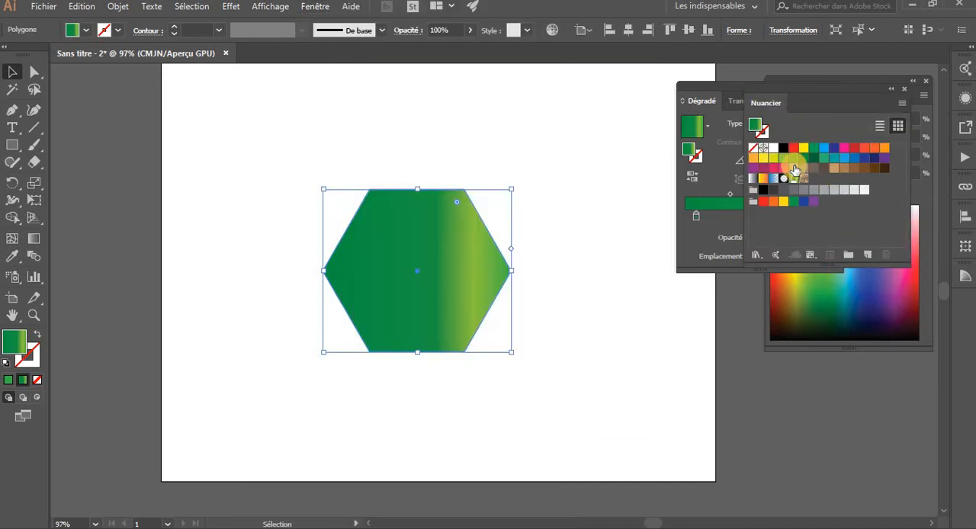
left_click(757, 253)
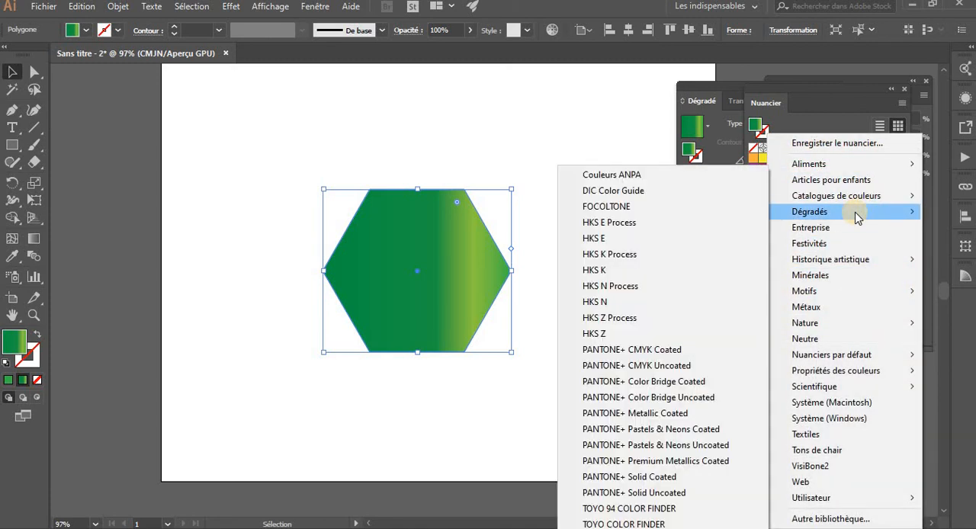
mouse_move(854, 212)
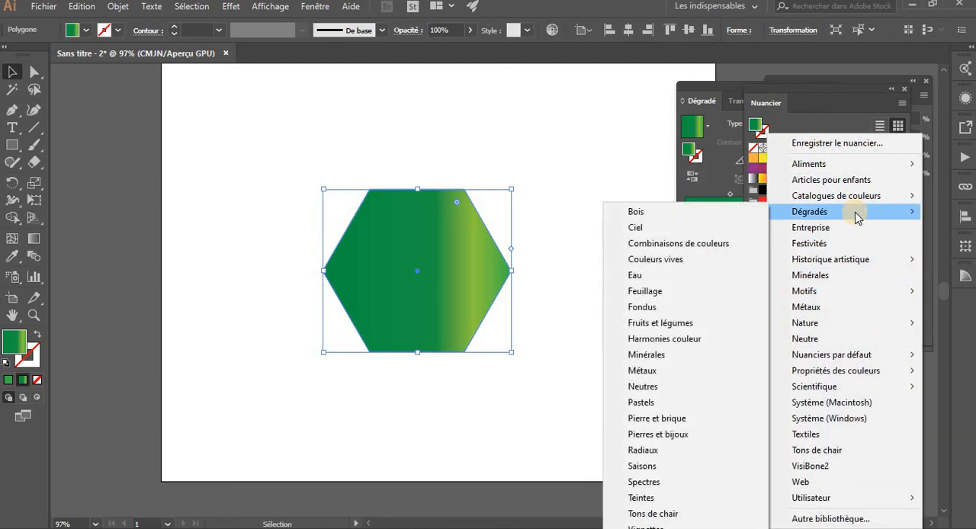
left_click(681, 227)
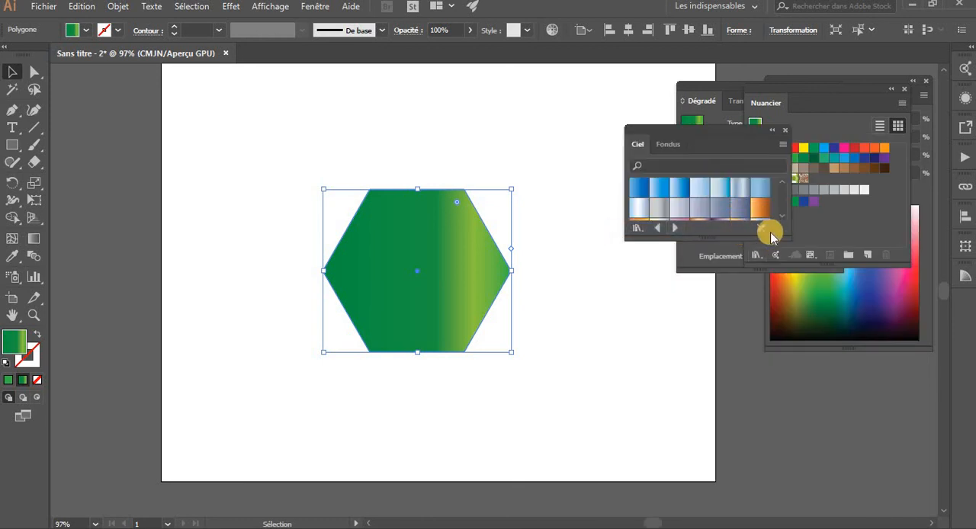
left_click_drag(786, 238, 879, 402)
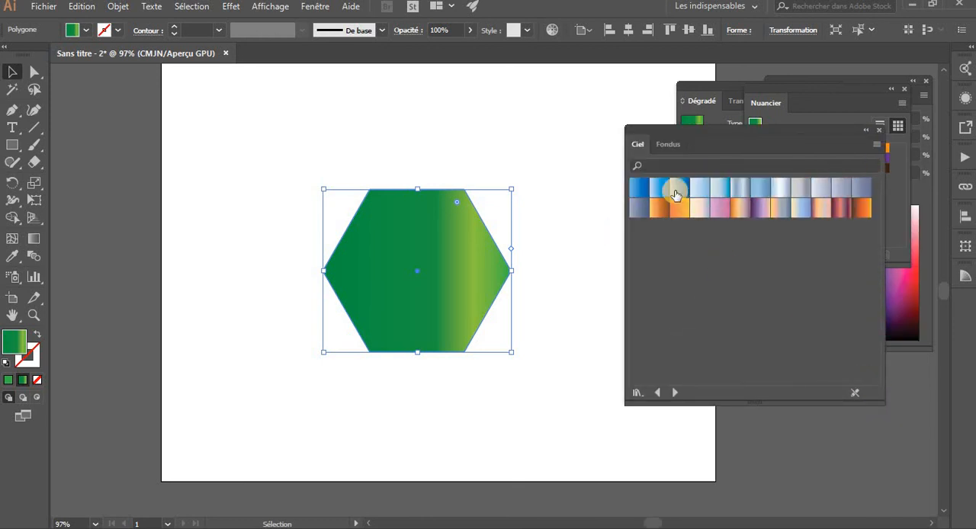
Fill the hexagon with the third blue gradient from the Ciel library, and swap its fill and stroke
left_click(681, 189)
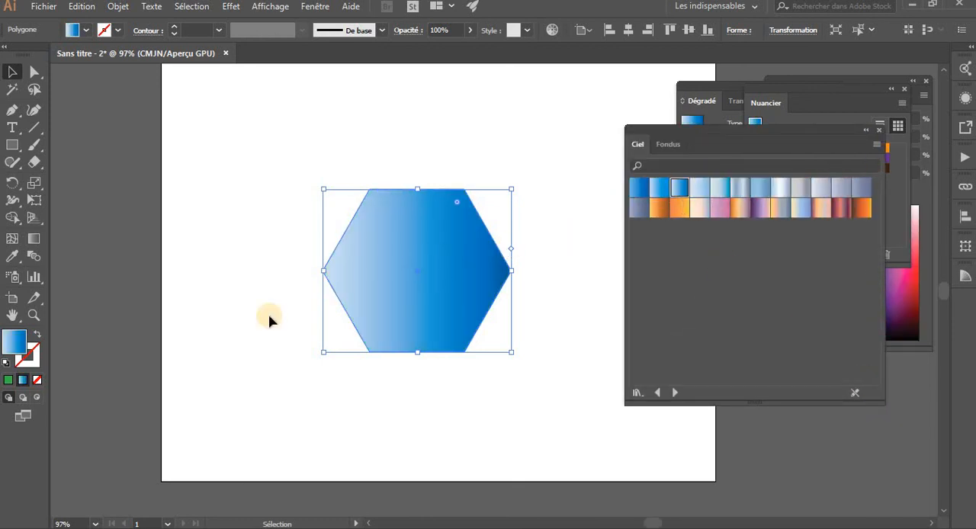
left_click(42, 335)
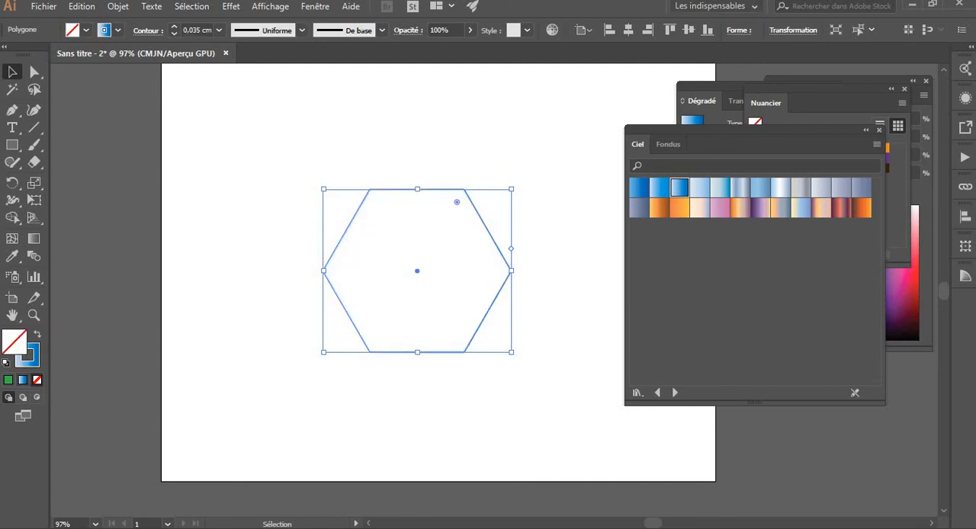
Thicken the hexagon's gradient stroke to 1,4 cm, and clear the light blue gradient tried on its fill
left_click(173, 27)
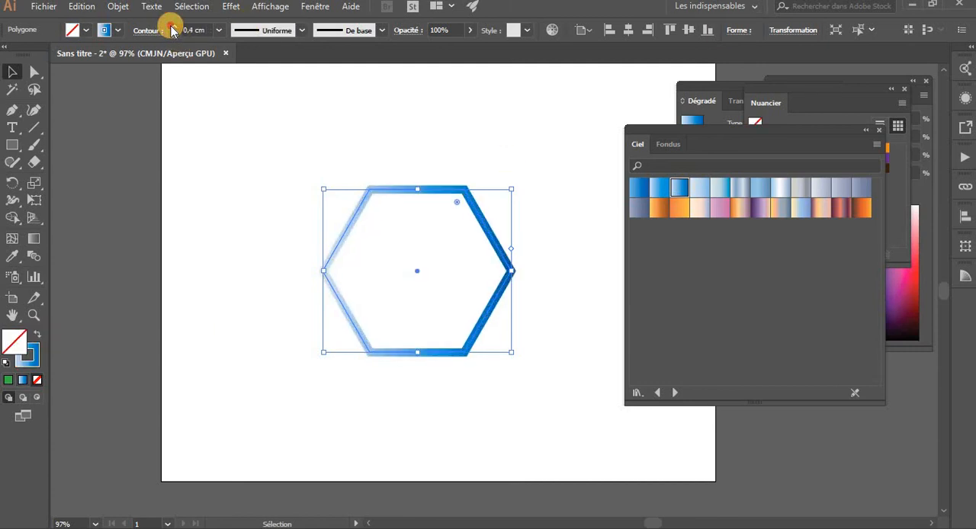
left_click(719, 188)
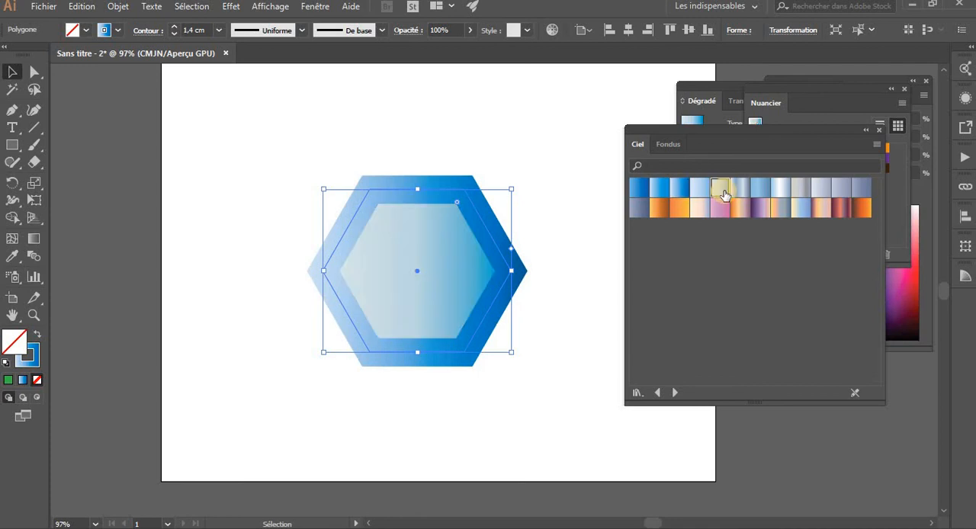
left_click(37, 379)
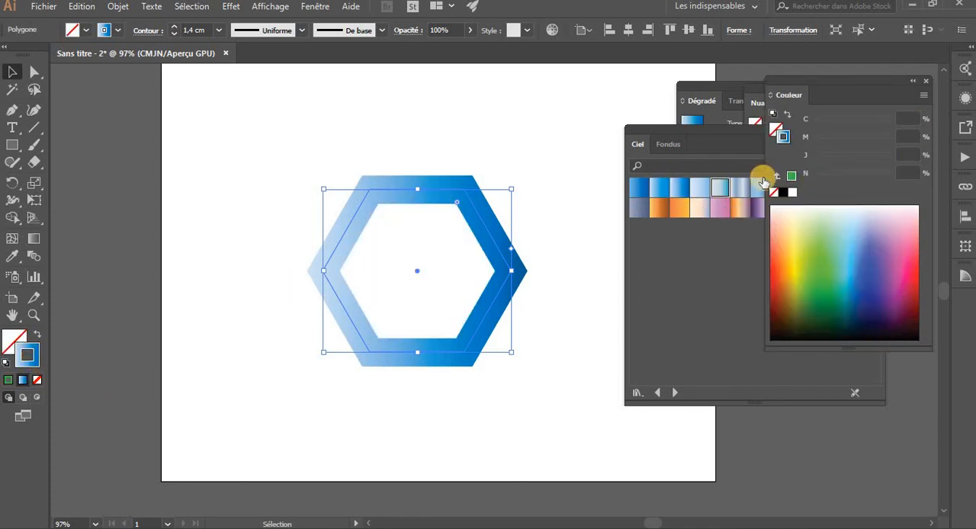
Try several Ciel gradients on the hexagon's stroke, and settle on the dark red and orange one
left_click(749, 204)
left_click(758, 188)
left_click(760, 209)
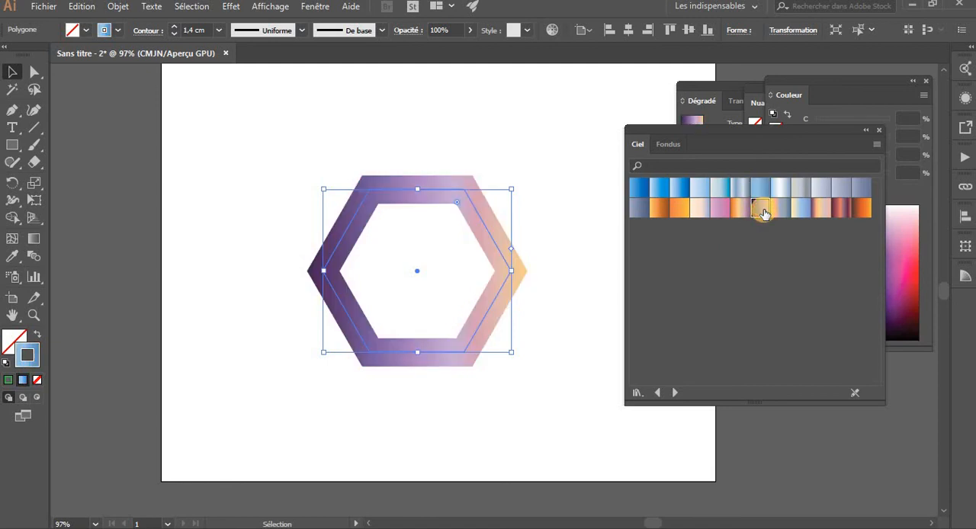
left_click(804, 208)
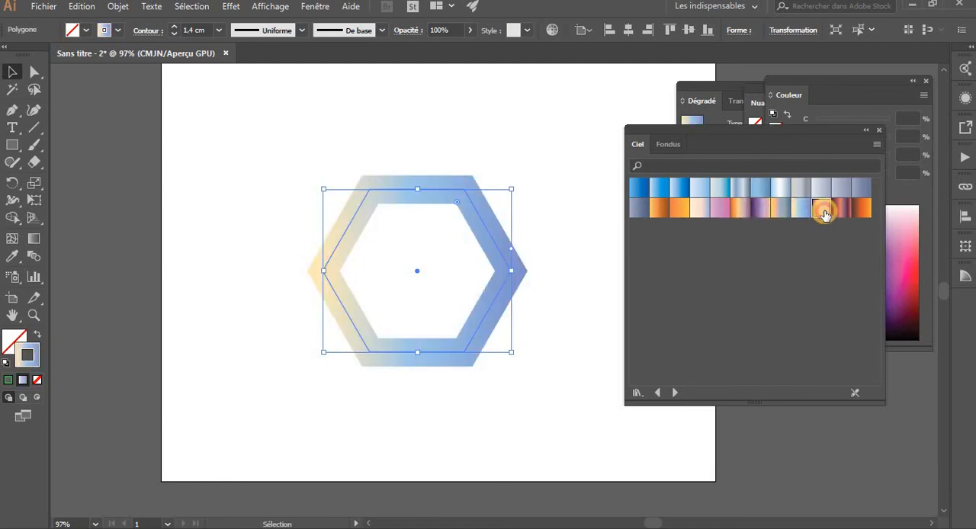
left_click(823, 213)
left_click(843, 212)
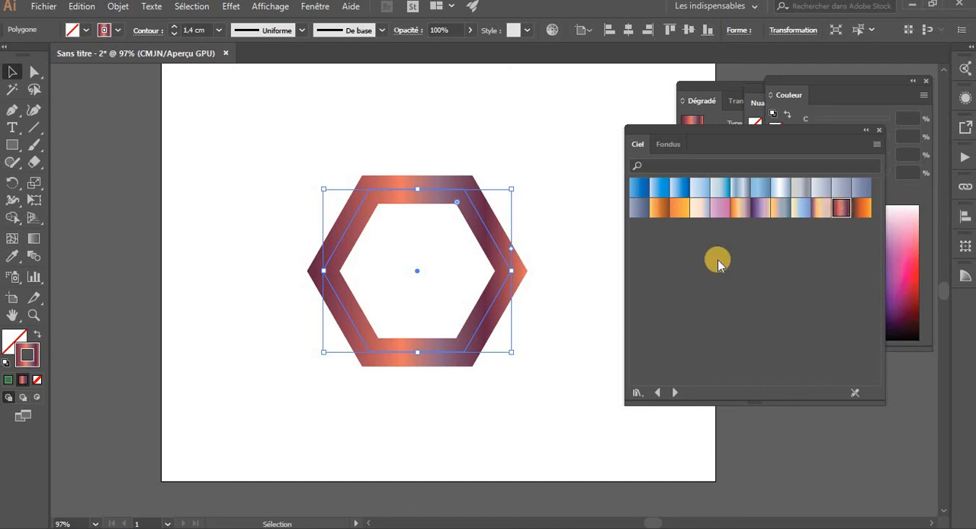
Move the Ciel library away from the gradient settings, and set the second-to-last dark red stop's location to 70%
left_click_drag(843, 129, 644, 276)
left_click(723, 230)
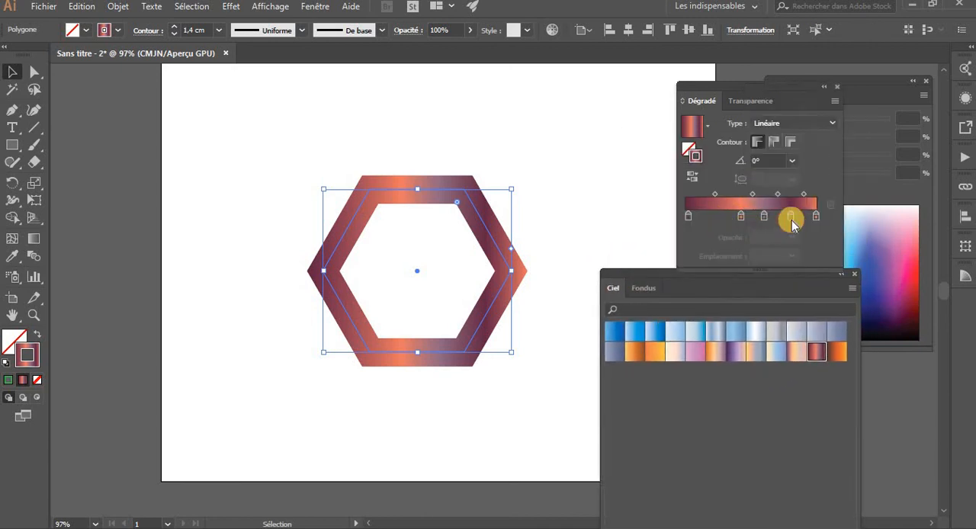
left_click(792, 217)
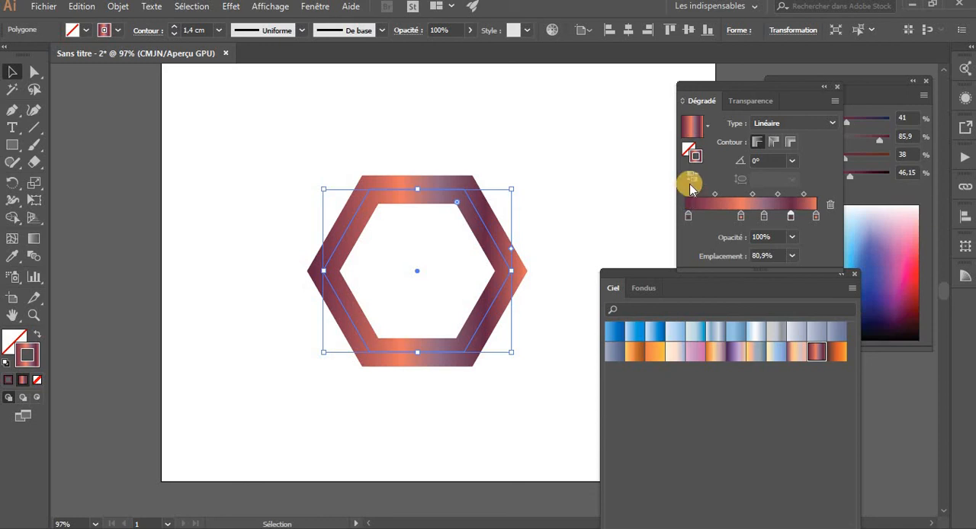
left_click(738, 216)
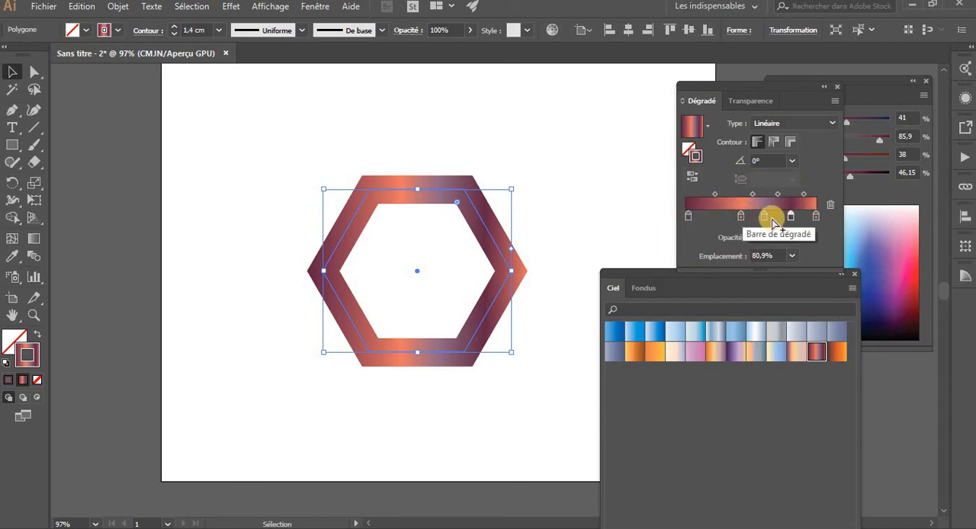
left_click(791, 256)
left_click(811, 382)
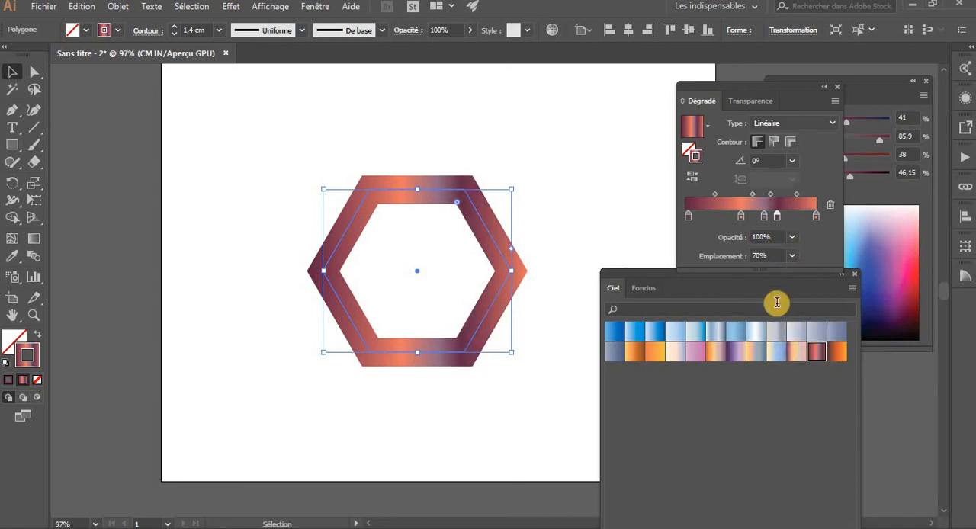
Set the opacity of the dark red stop at 70% to 40% and the first stop's to 30%, and deselect the hexagon
left_click(793, 239)
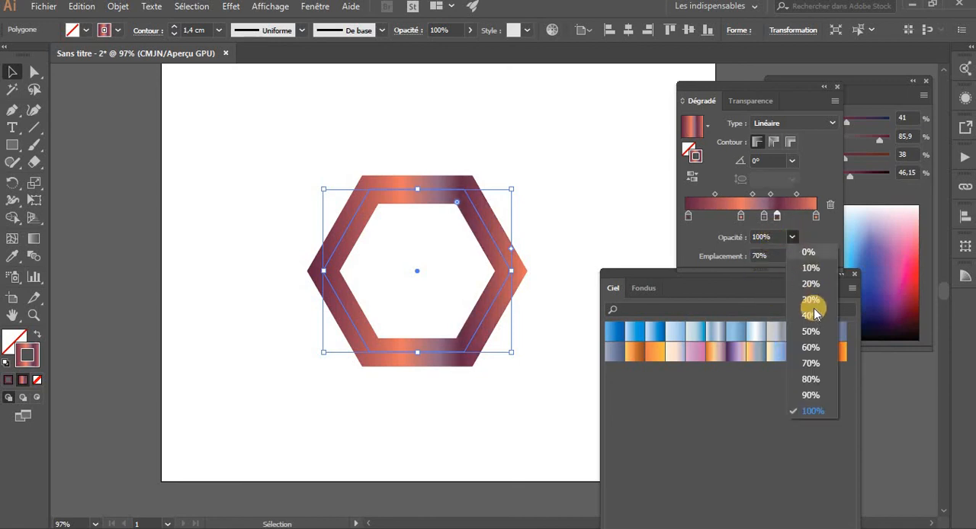
left_click(813, 310)
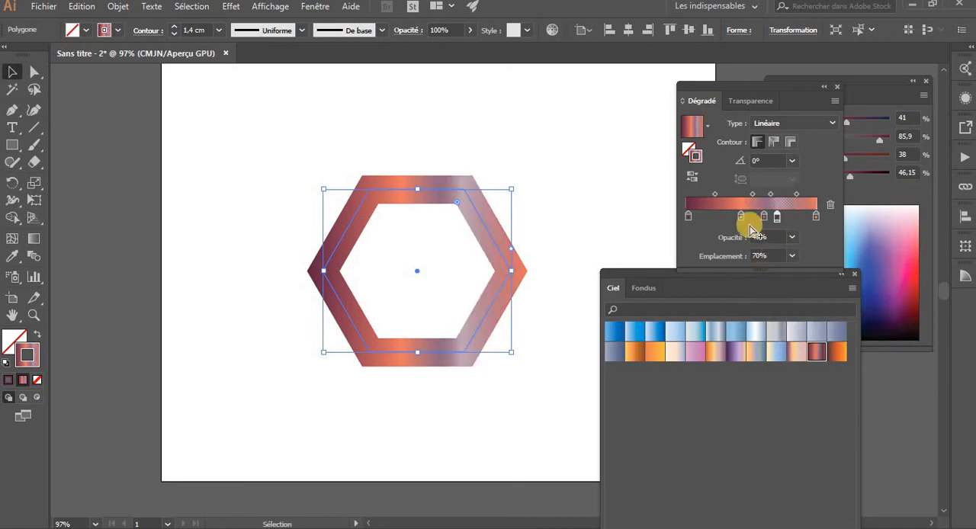
left_click(689, 216)
left_click(793, 239)
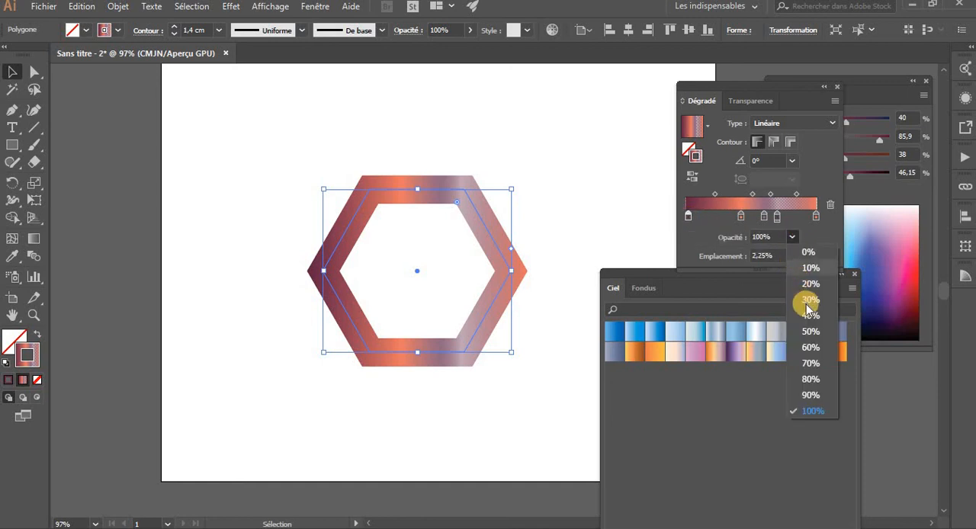
left_click(804, 302)
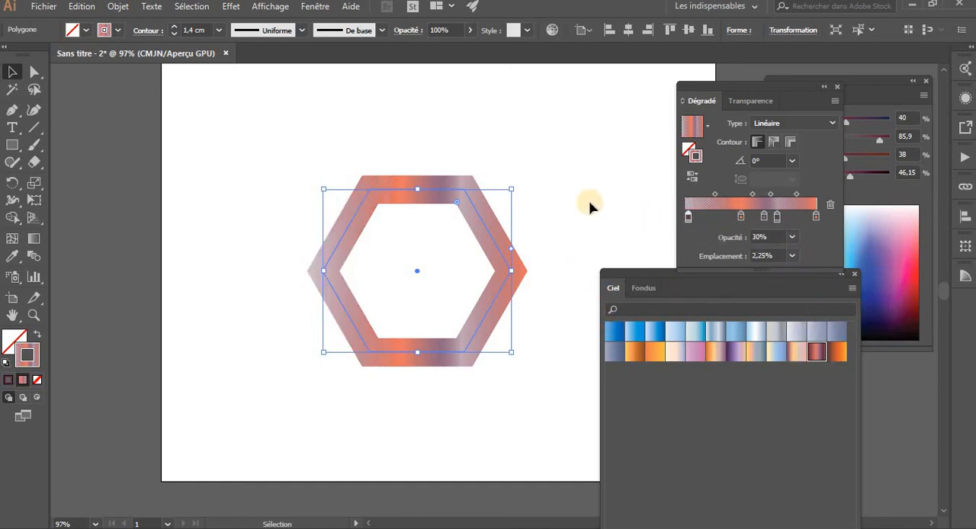
left_click(575, 228)
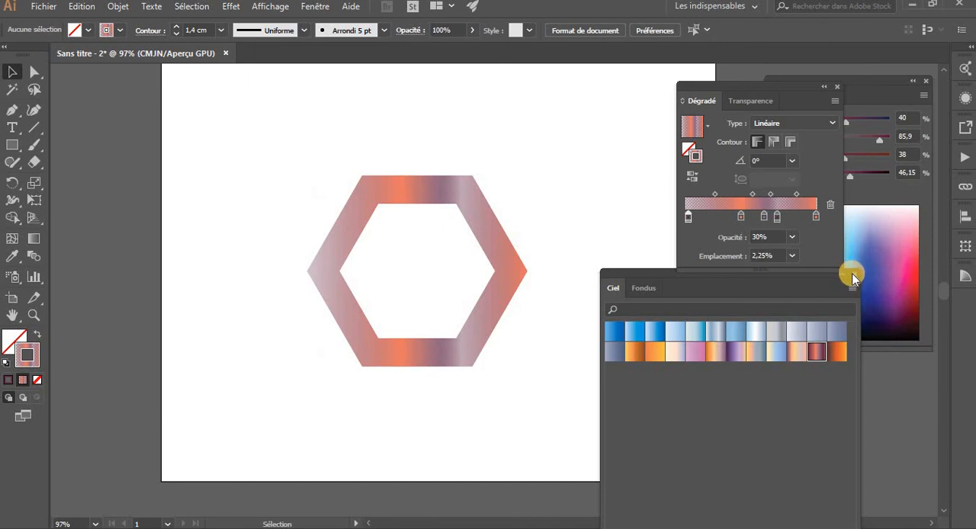
Close the Ciel library, load the Métaux gradient library from the Nuancier swatches, and enlarge and reposition it
left_click(851, 273)
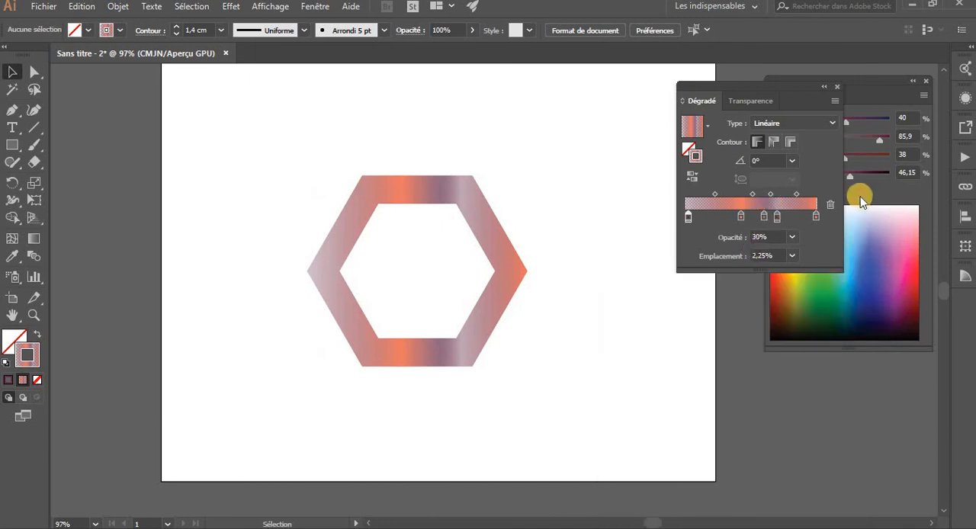
left_click(315, 7)
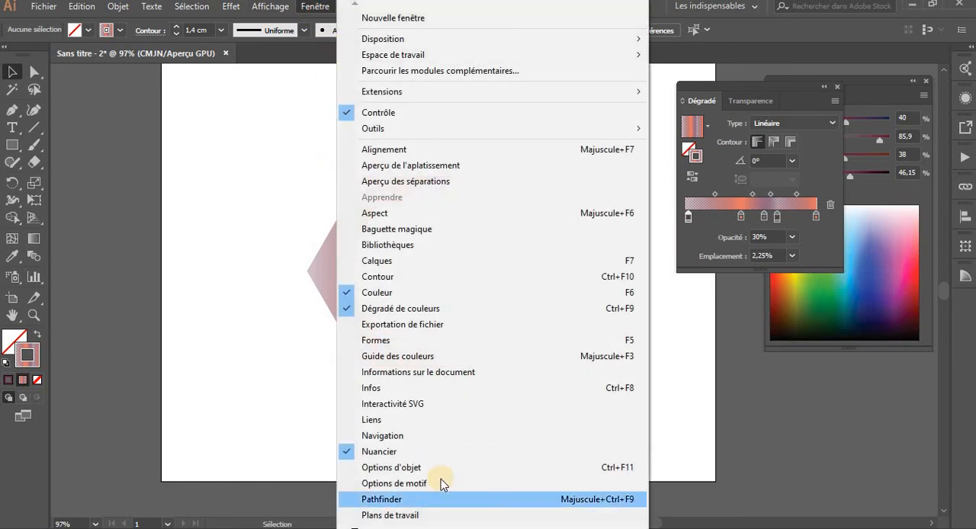
left_click(425, 449)
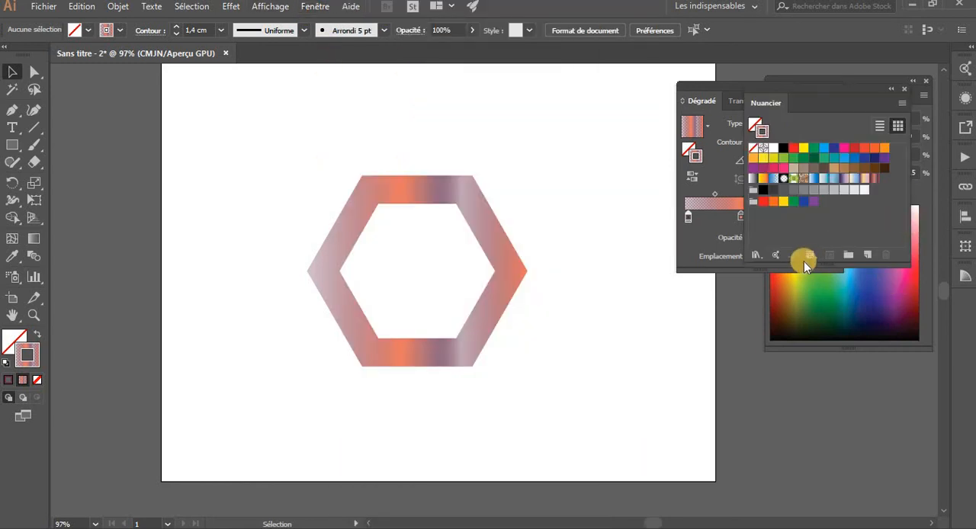
left_click(755, 255)
mouse_move(809, 211)
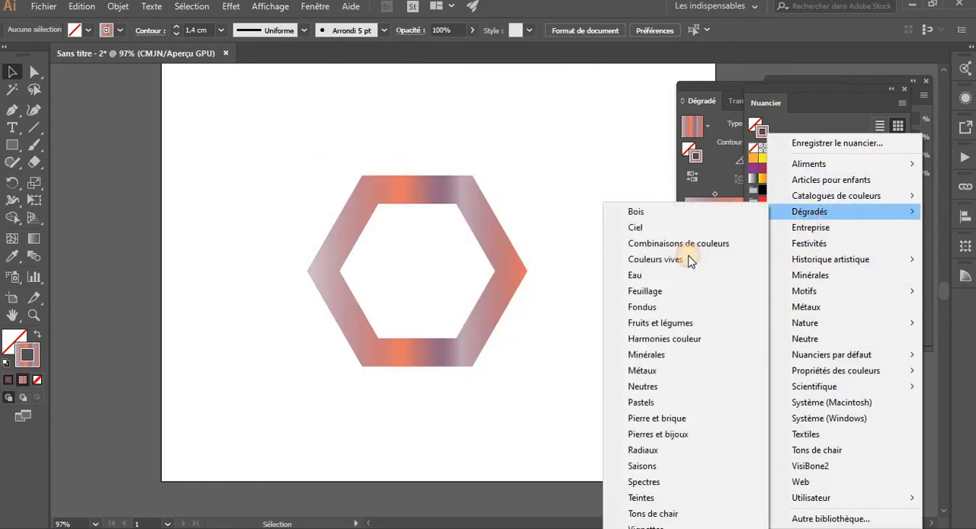
left_click(648, 371)
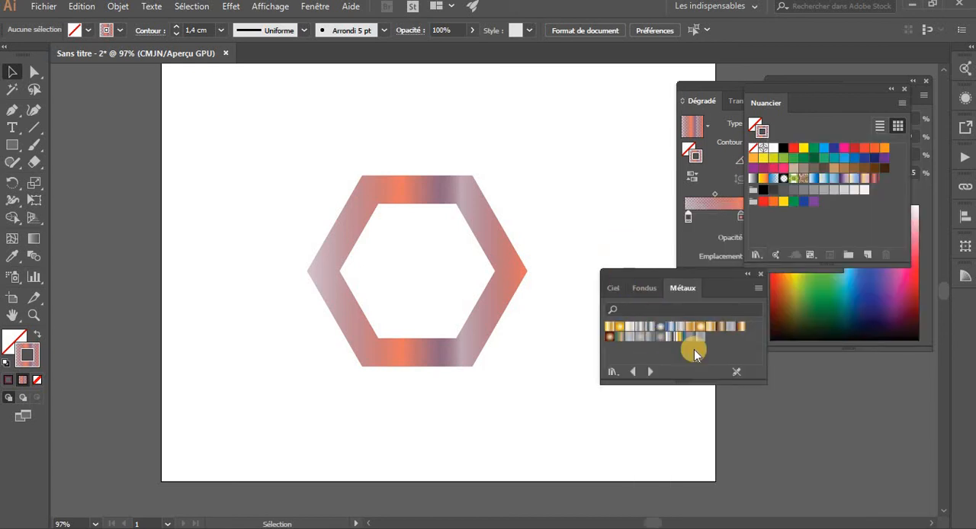
left_click_drag(765, 383, 815, 442)
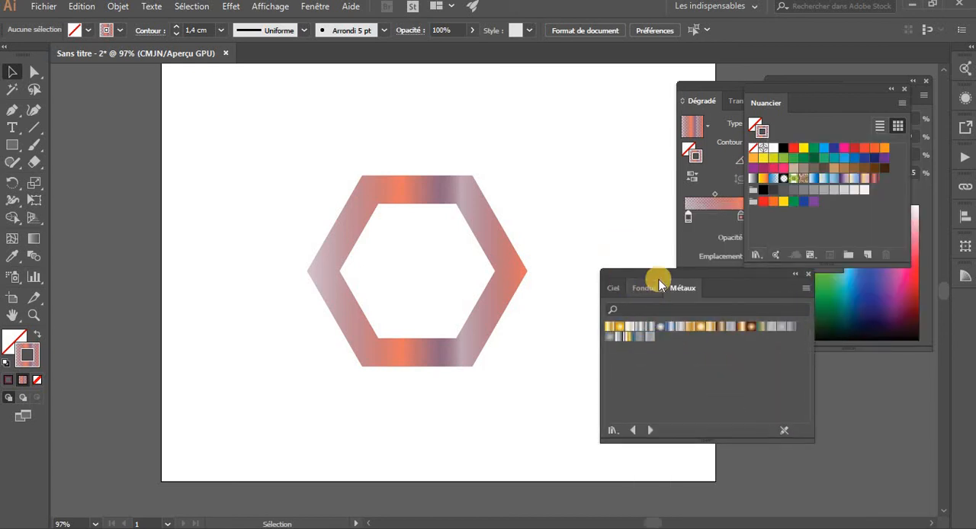
left_click_drag(659, 279, 642, 170)
Try several Métaux gradients on the hexagon's stroke, and settle on the golden-brown linear one with a pale band
left_click(483, 239)
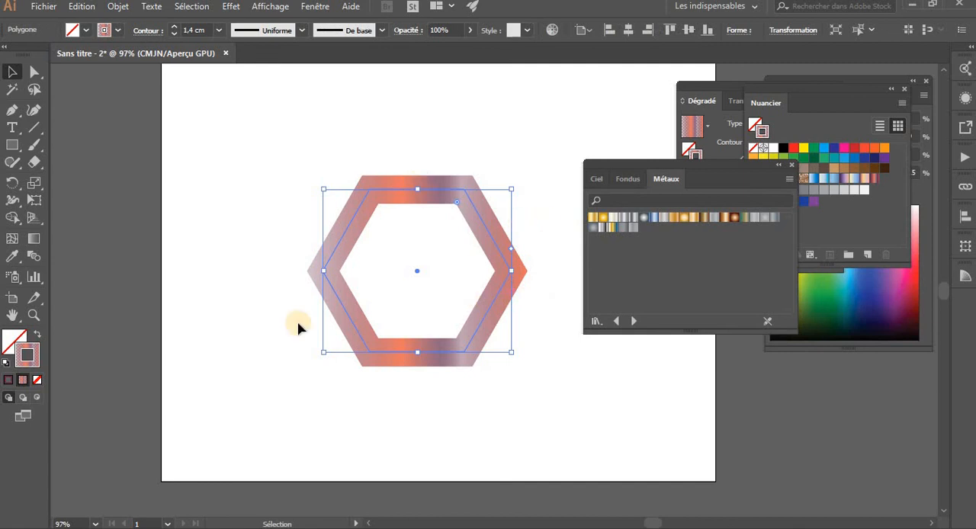
left_click(633, 221)
left_click(602, 220)
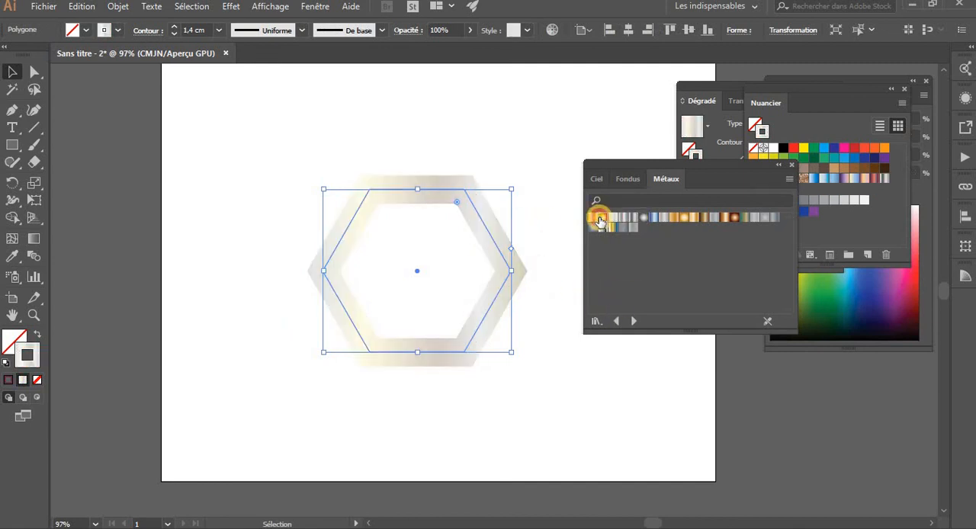
left_click(598, 220)
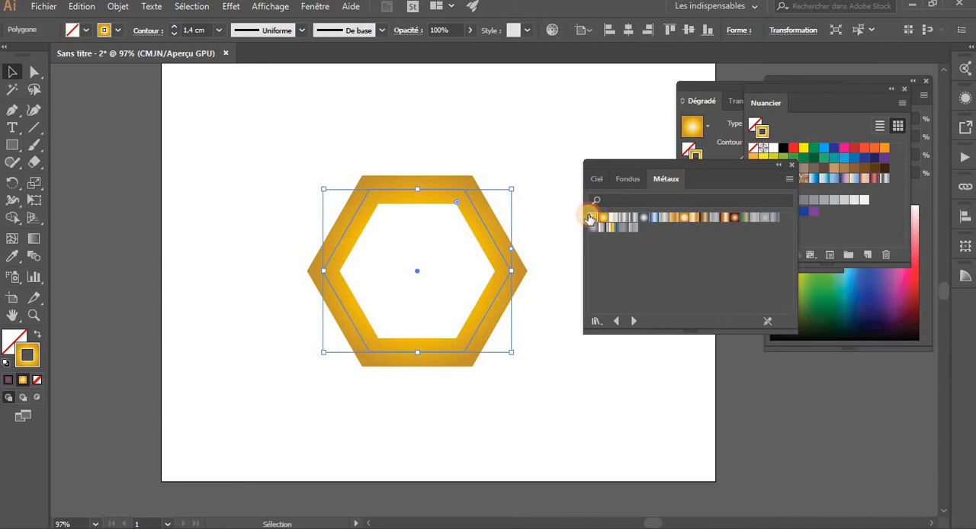
left_click(591, 219)
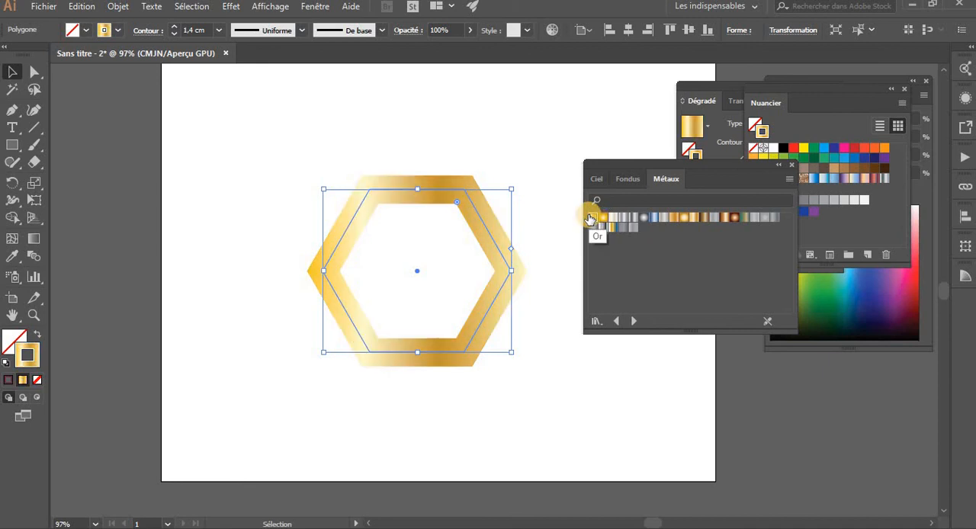
left_click(692, 218)
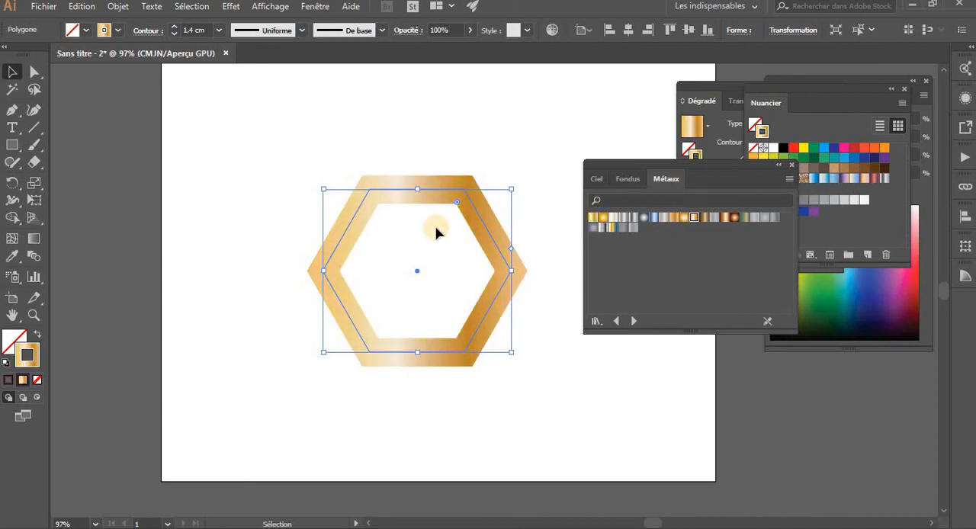
Browse forward through the gradient libraries from Métaux past Pastels to Pierre et brique
left_click(631, 321)
left_click(632, 320)
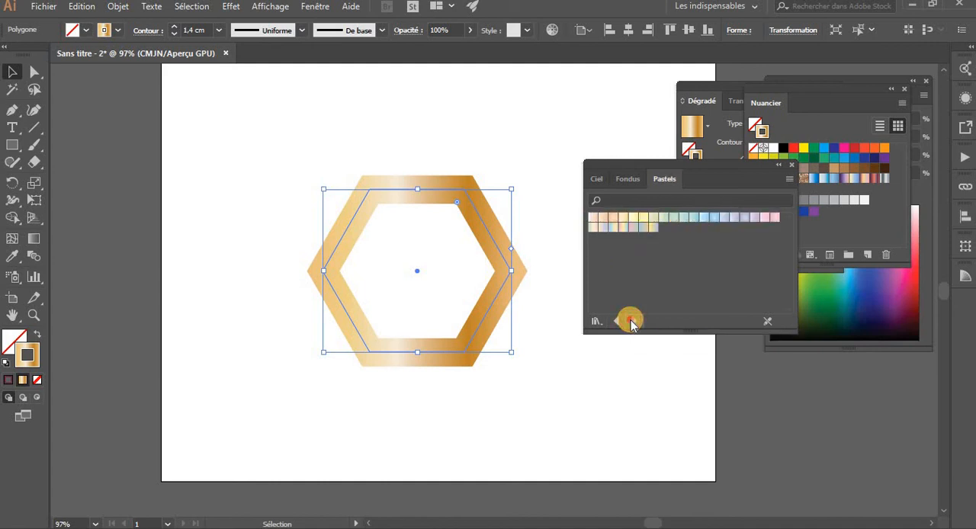
left_click(631, 321)
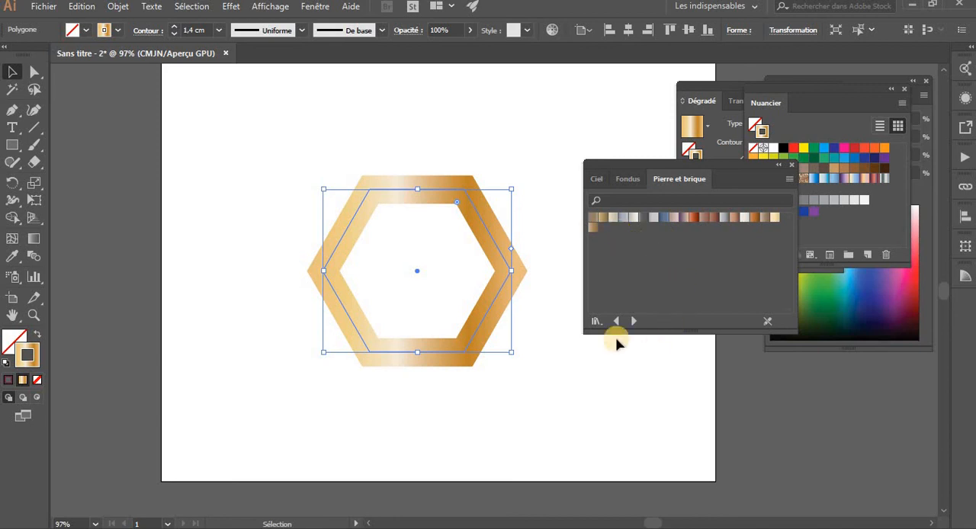
Bring the Dégradé settings forward, and swap the hexagon's fill and stroke so the golden gradient fills the shape
left_click(724, 158)
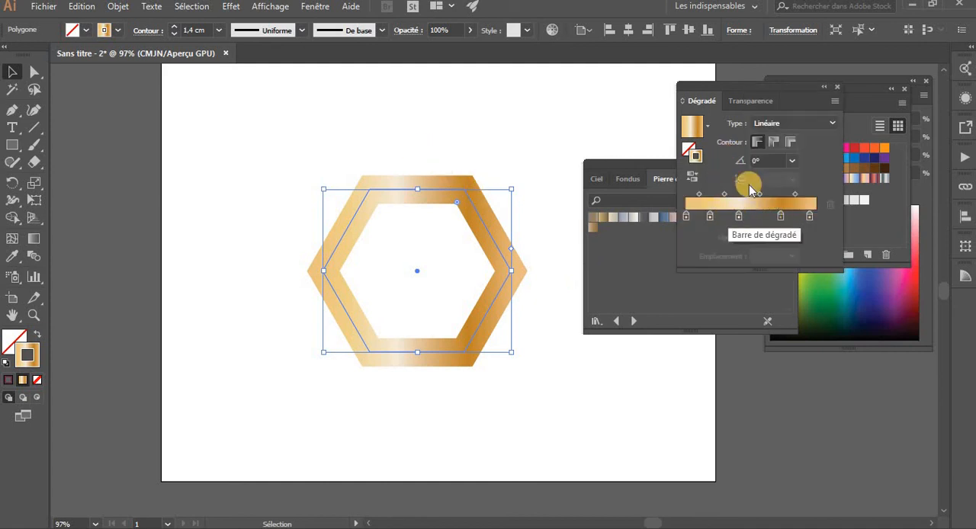
left_click(39, 335)
left_click(492, 386)
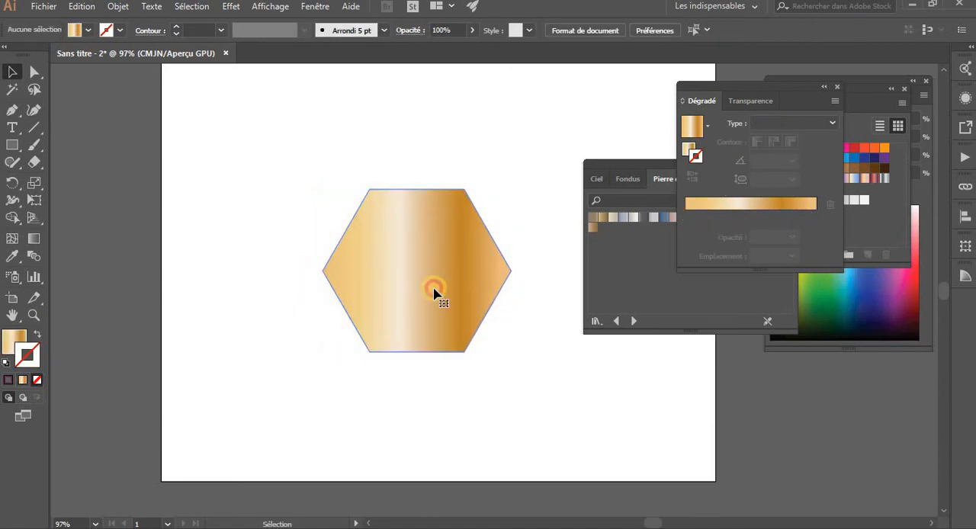
left_click(435, 293)
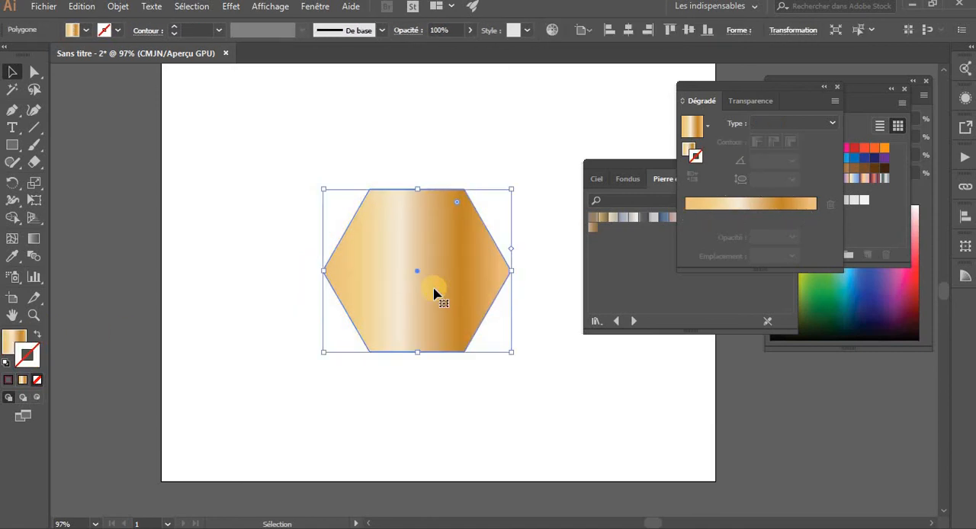
Close the Dégradé settings and the gradient library, and shift the hexagon slightly up and left on the artboard
left_click(839, 86)
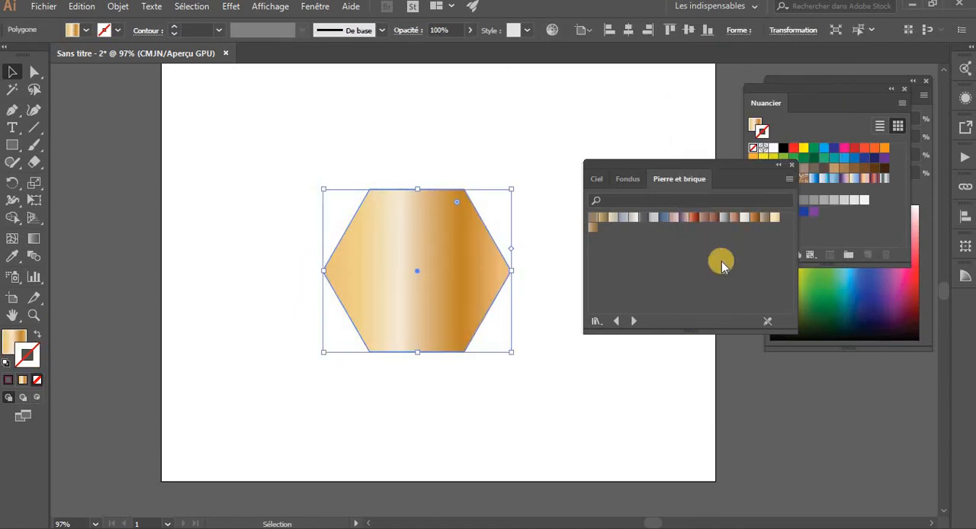
left_click(793, 167)
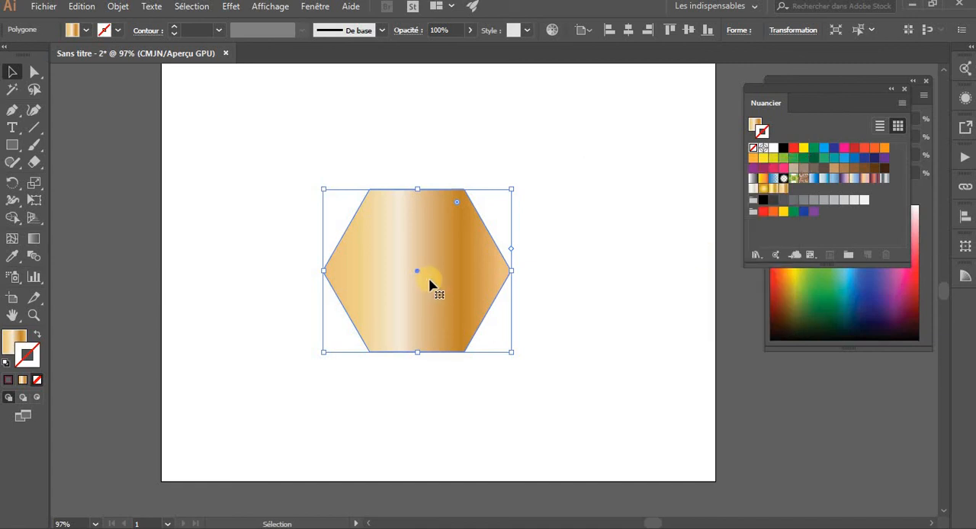
left_click_drag(429, 283, 401, 258)
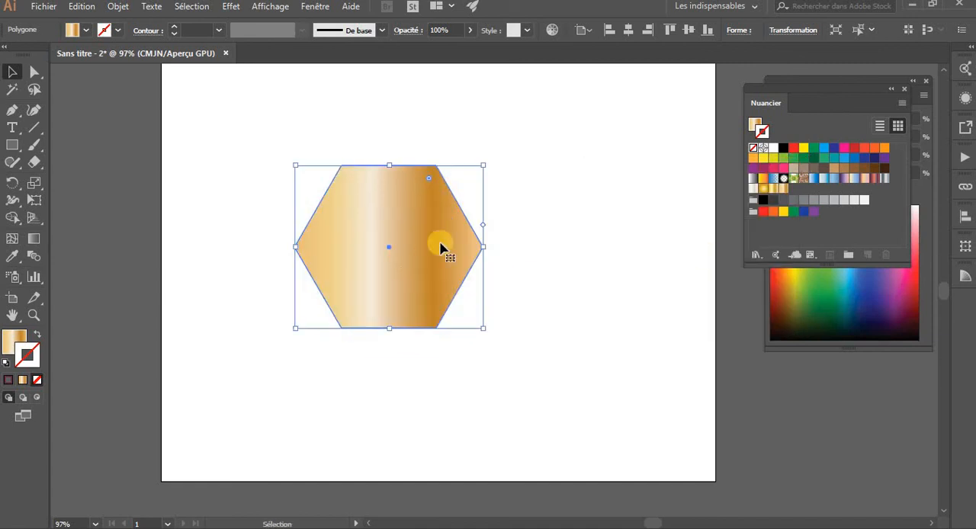
left_click(756, 255)
left_click(752, 333)
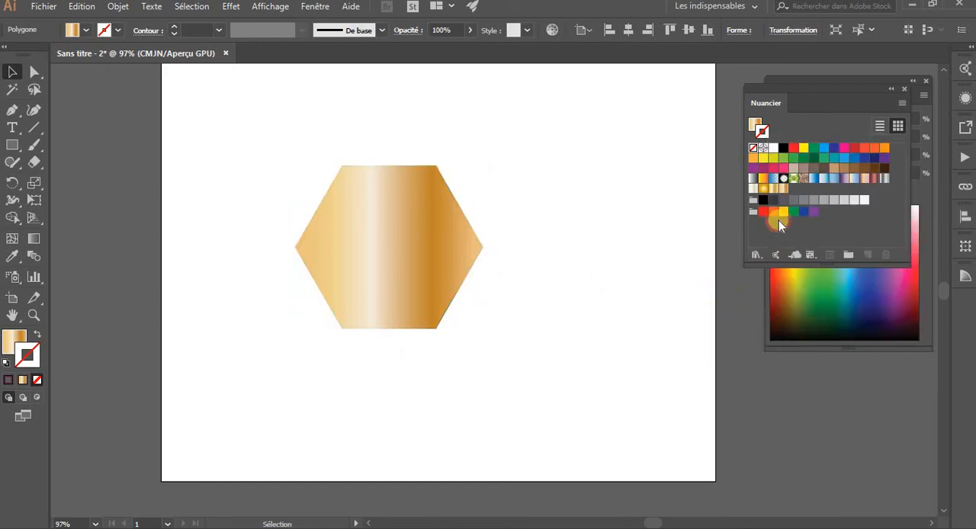
Select the hexagon and add its golden gradient fill to the Nuancier as a swatch
left_click(375, 283)
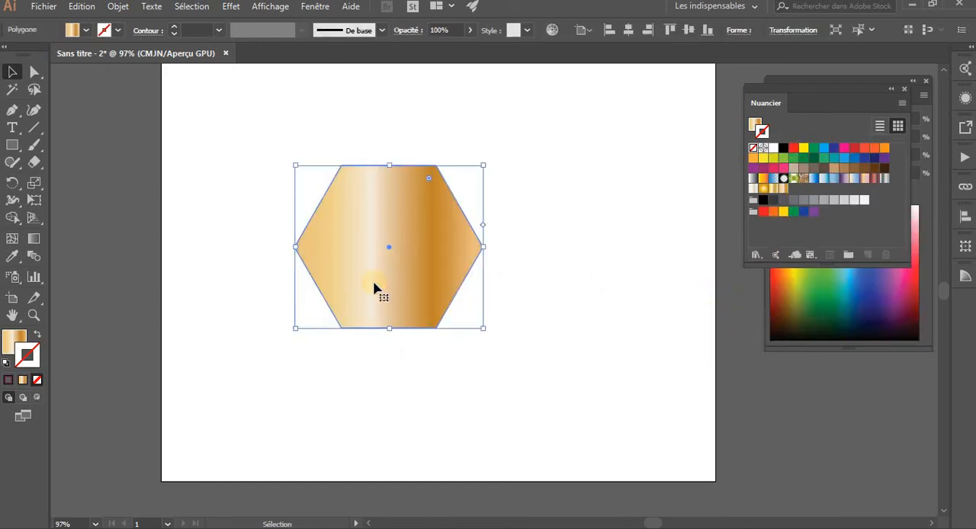
left_click(11, 347)
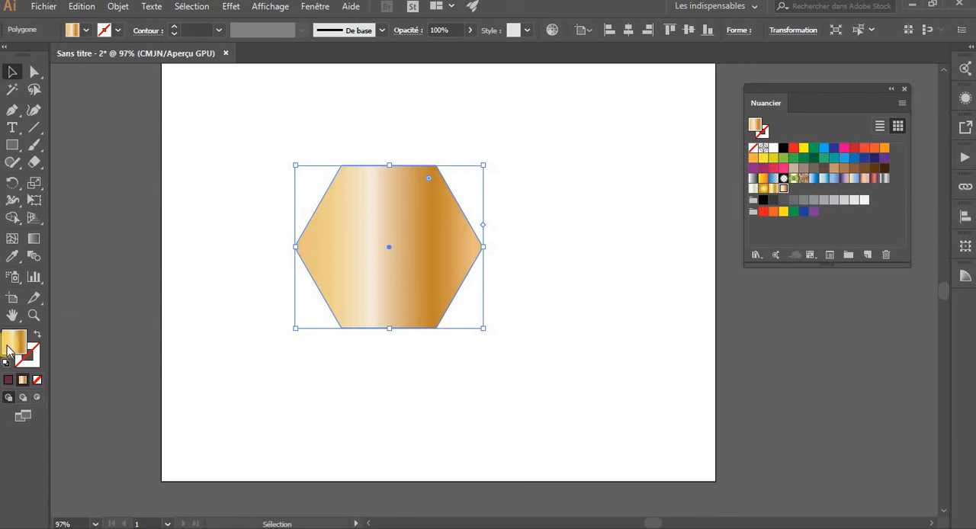
left_click_drag(11, 345, 805, 206)
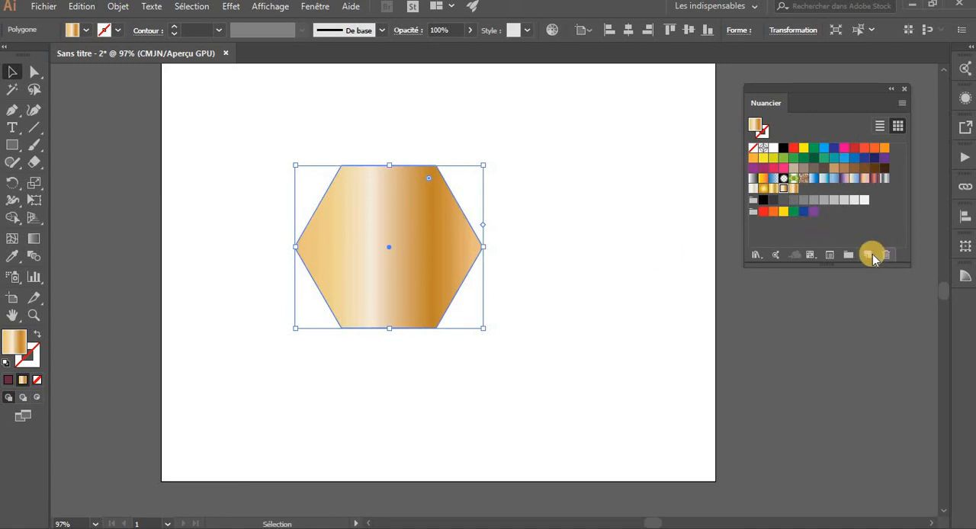
Save the hexagon's golden gradient as a new swatch named "dégradé 5"
left_click(870, 256)
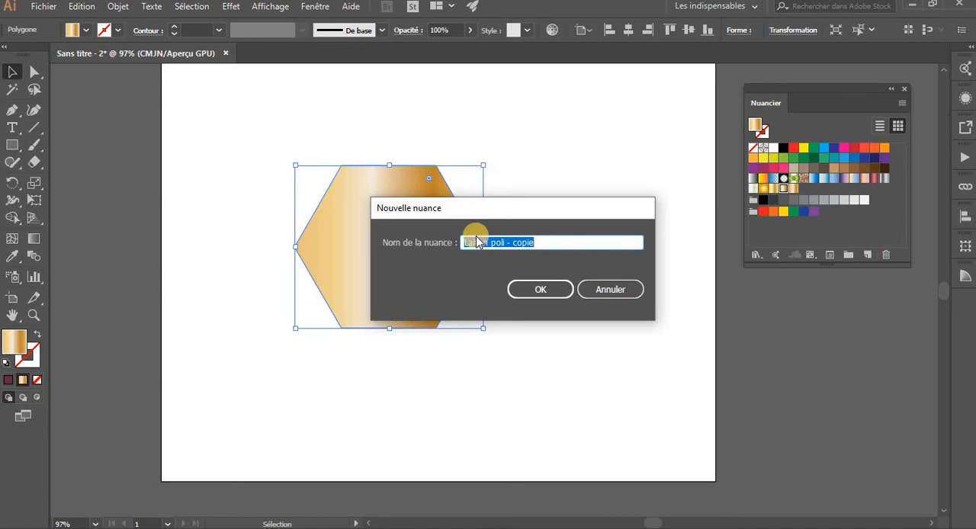
type("dégradé 5")
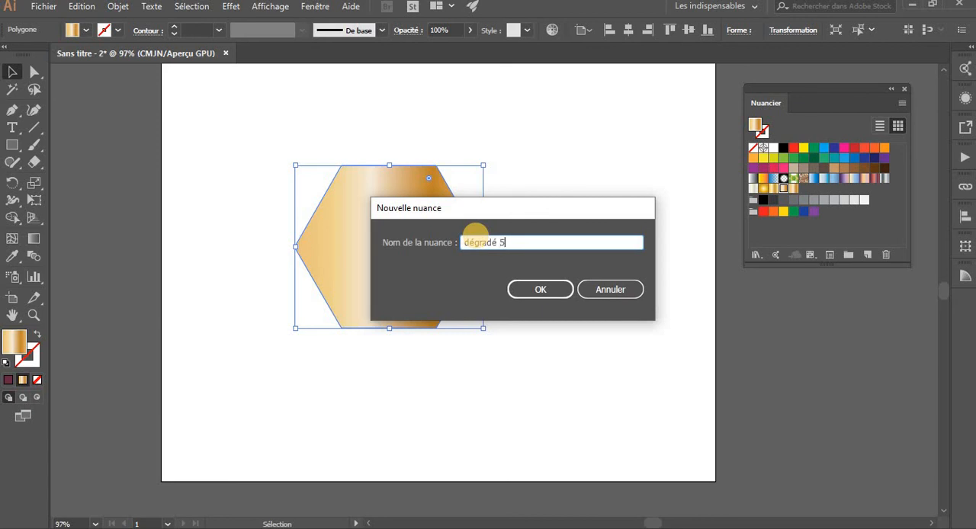
left_click(551, 293)
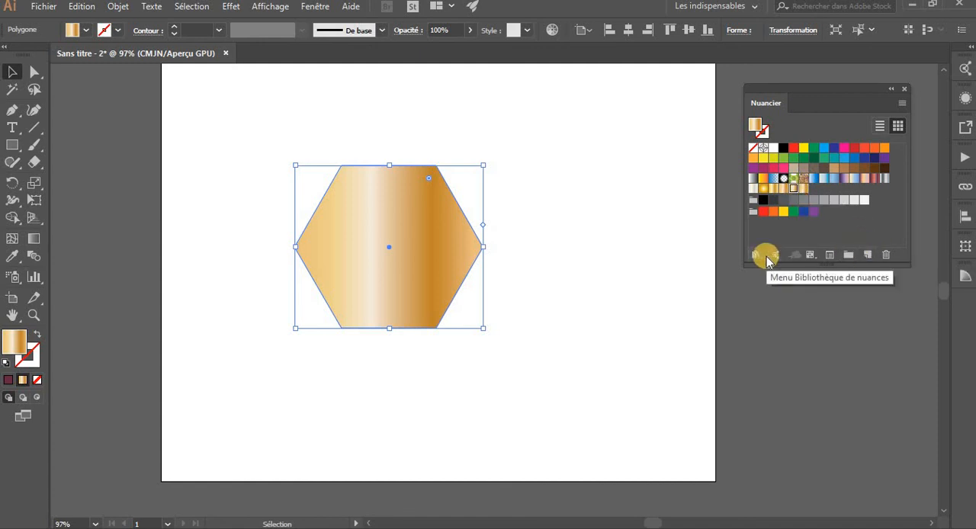
left_click(900, 99)
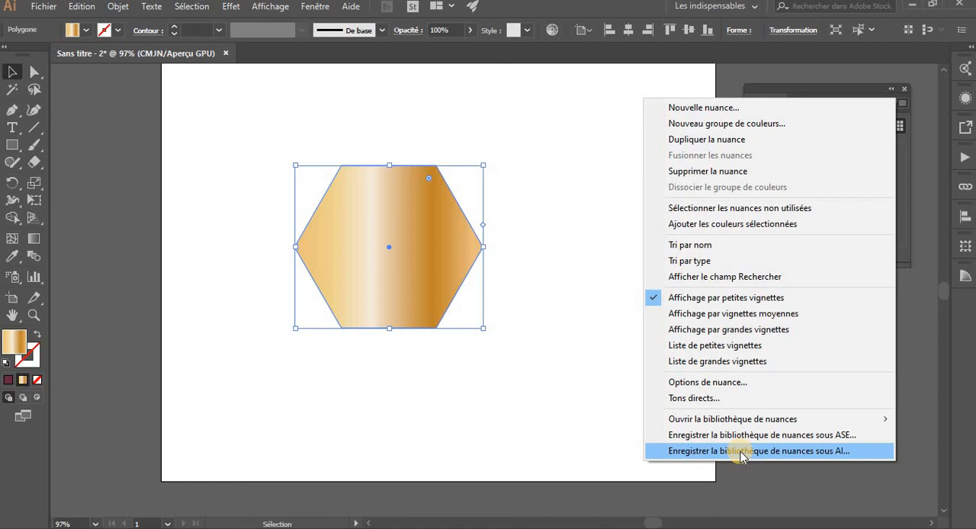
left_click(507, 317)
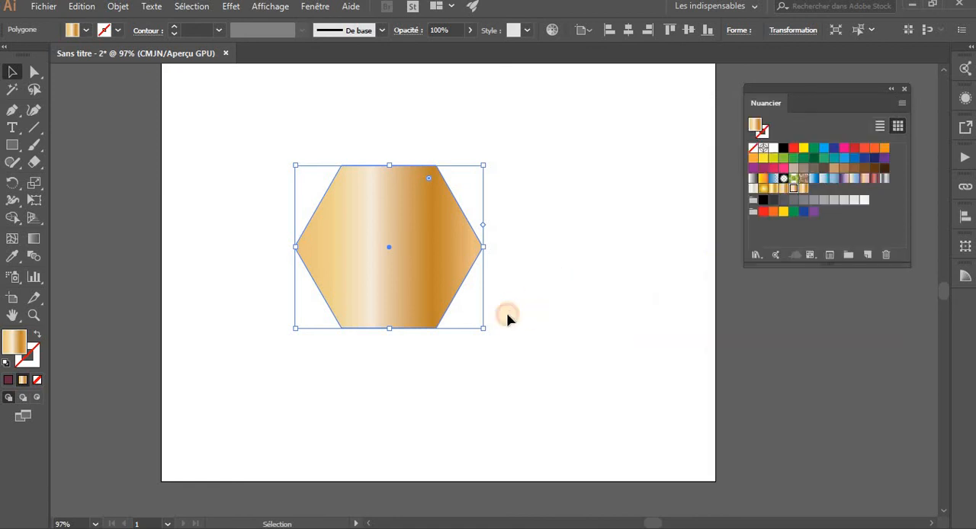
left_click(442, 297)
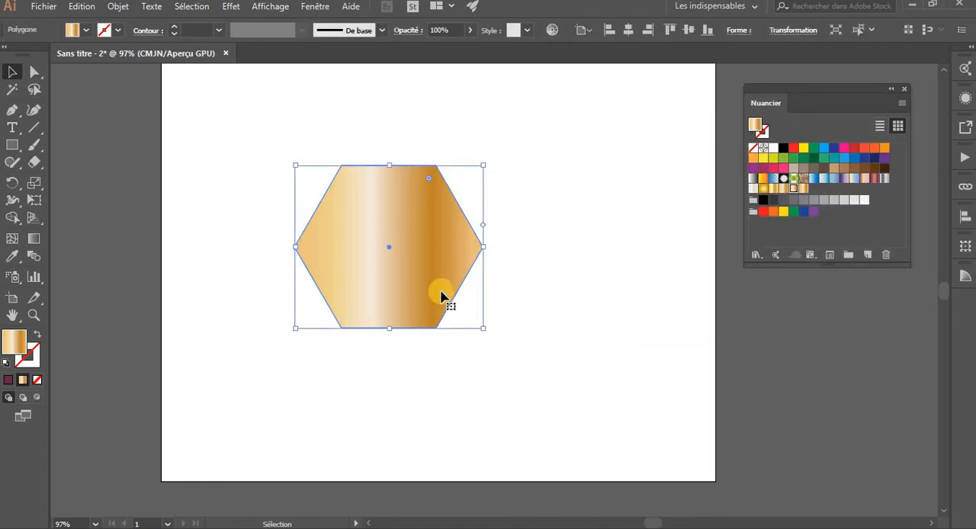
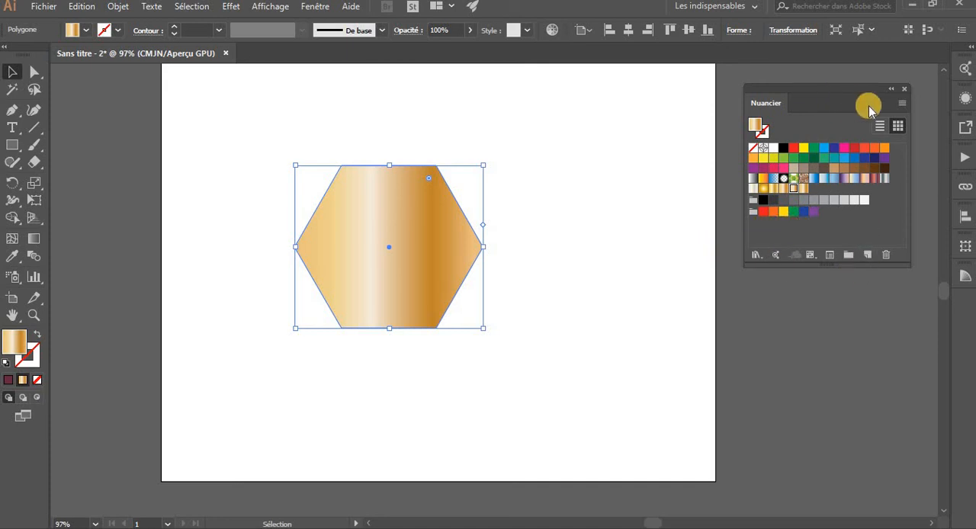
left_click(902, 103)
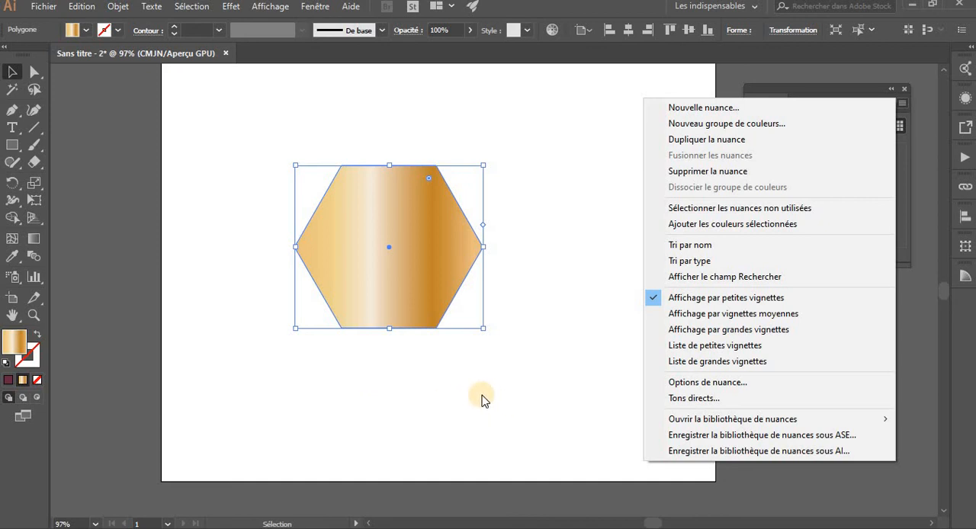
left_click(515, 402)
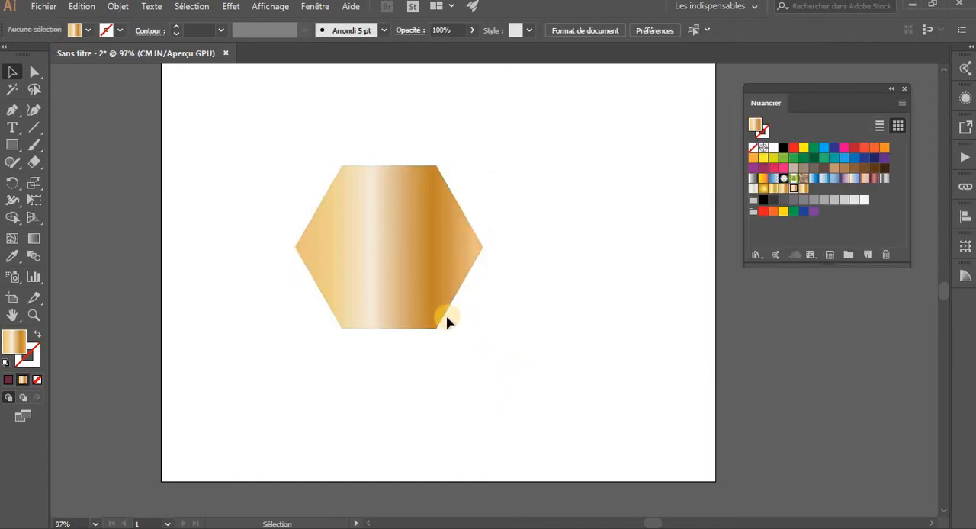
left_click(428, 283)
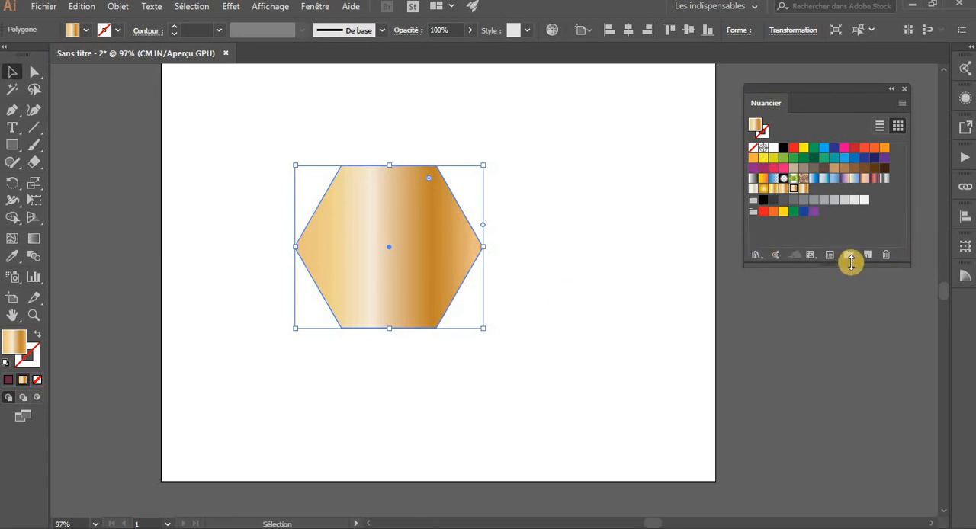
left_click(510, 261)
left_click(424, 261)
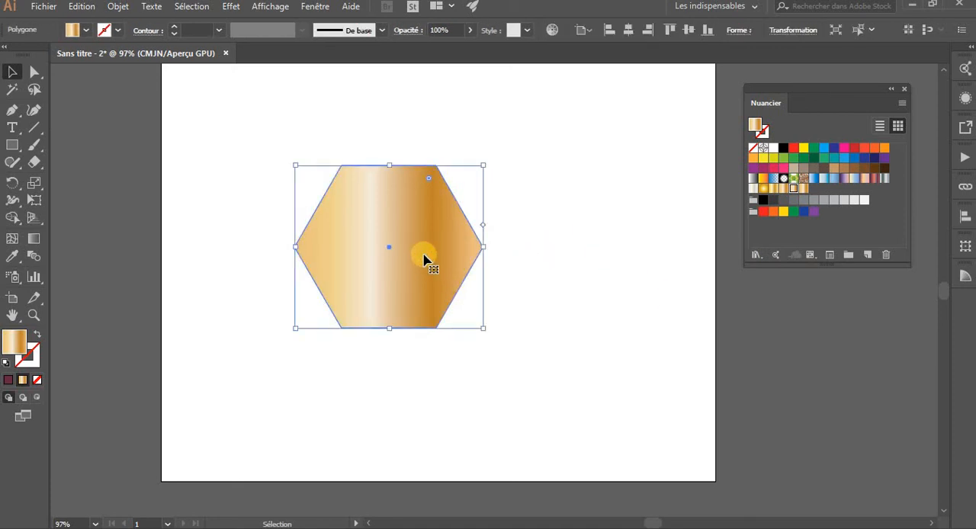
left_click(364, 129)
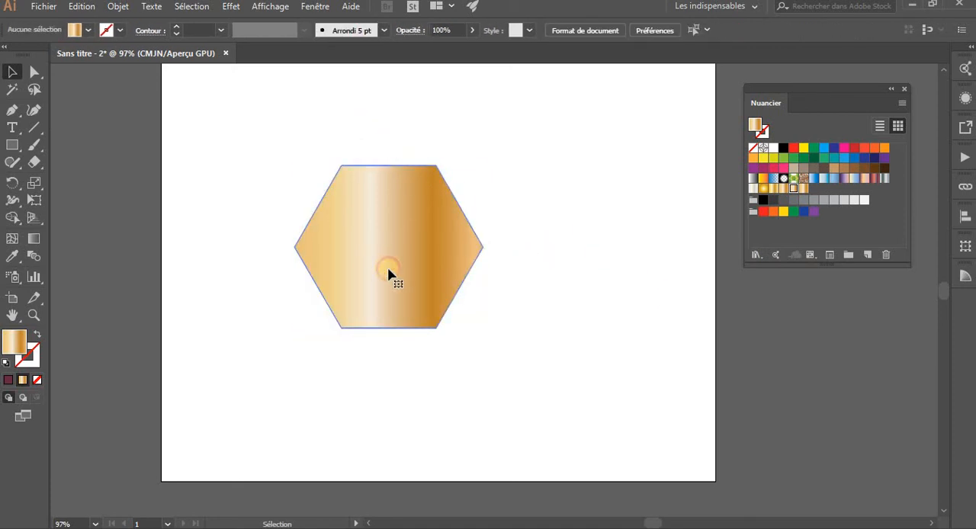
Select the hexagon, open the Feuillage gradient library from the Nuancier's preset libraries, and enlarge it to show all its swatches
left_click(388, 274)
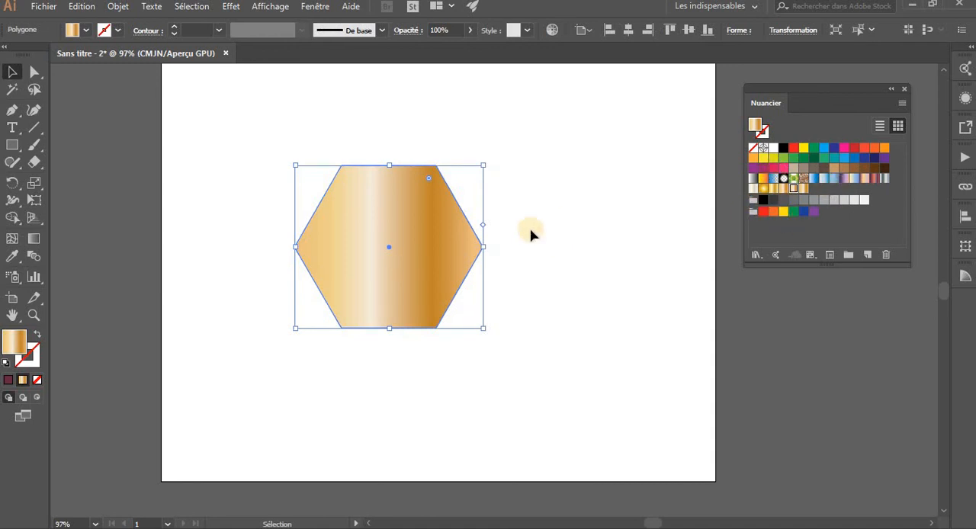
left_click(756, 255)
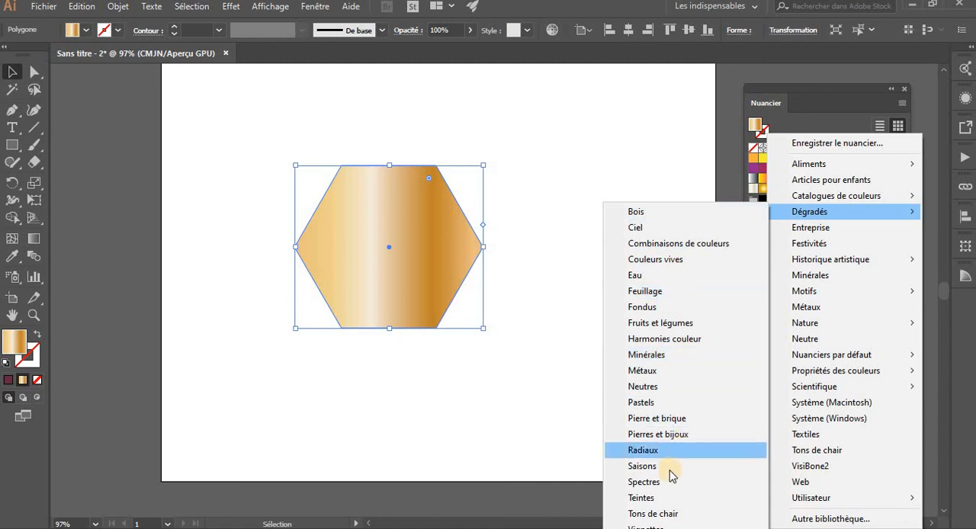
left_click(670, 291)
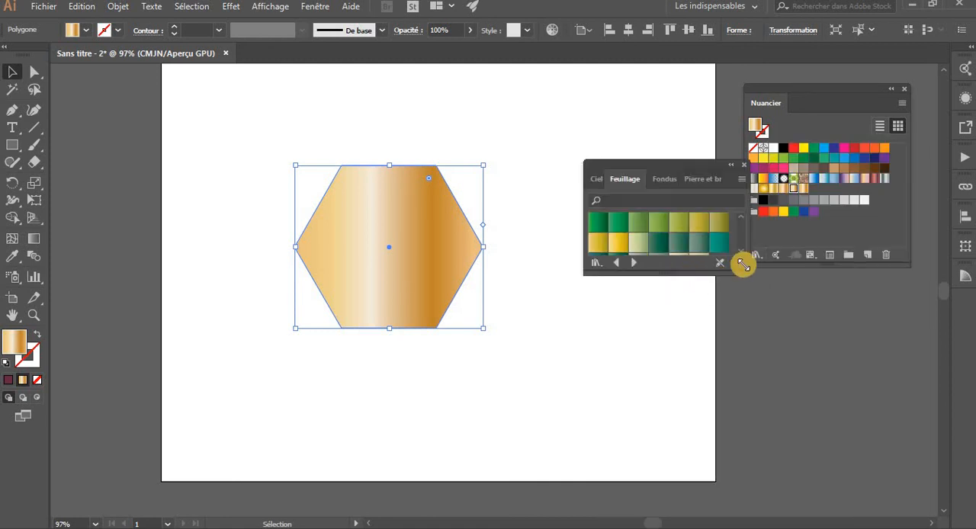
left_click_drag(744, 268, 914, 429)
Try several Feuillage gradients on the hexagon's fill, ending with the second swatch's bright green linear gradient
left_click(666, 227)
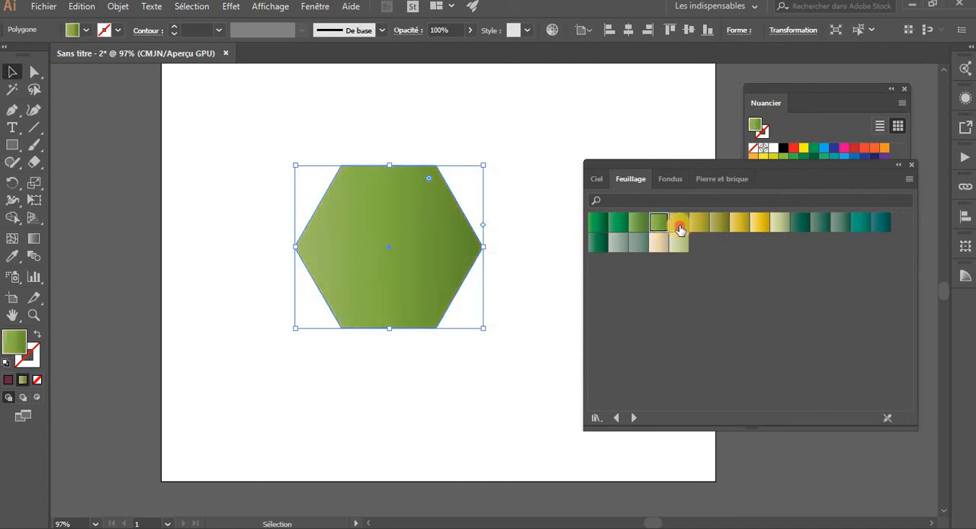
left_click(677, 226)
left_click(723, 218)
left_click(764, 226)
left_click(800, 225)
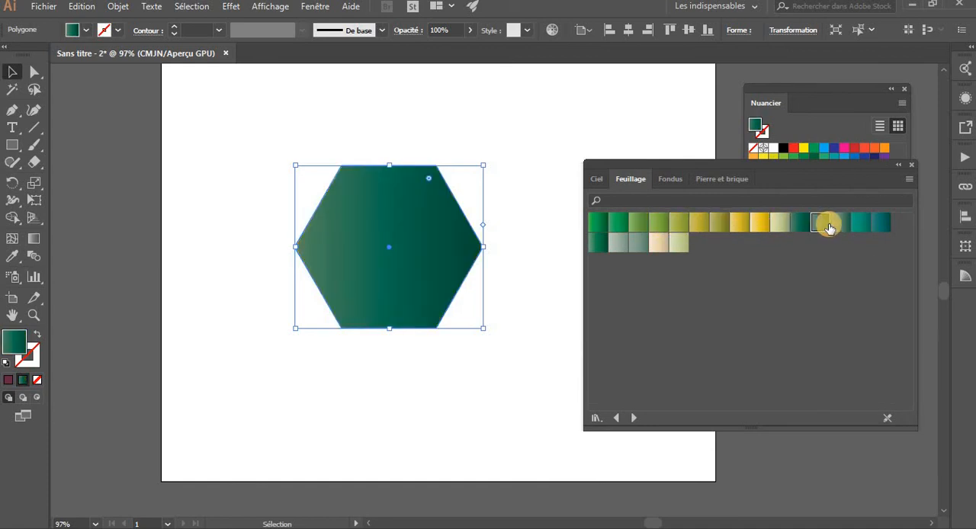
left_click(825, 224)
left_click(579, 224)
left_click(473, 249)
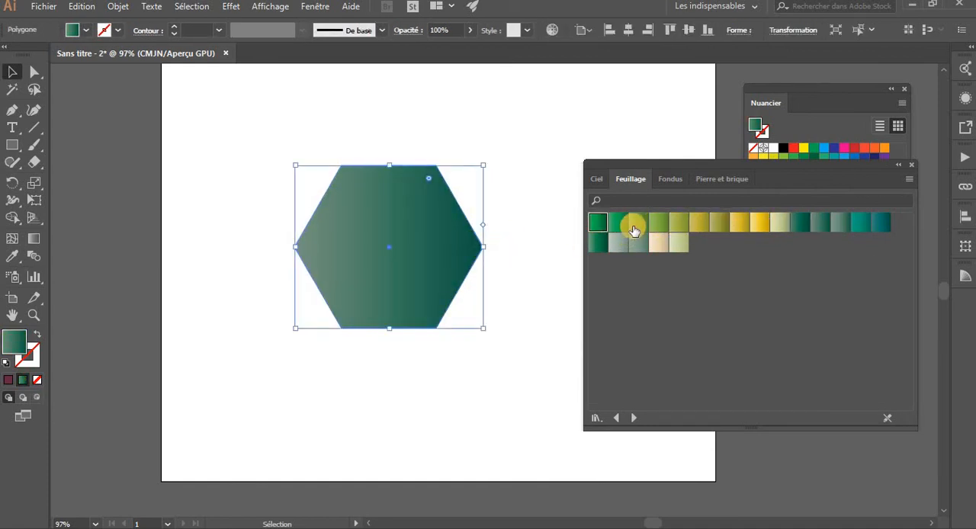
left_click(629, 222)
left_click(623, 223)
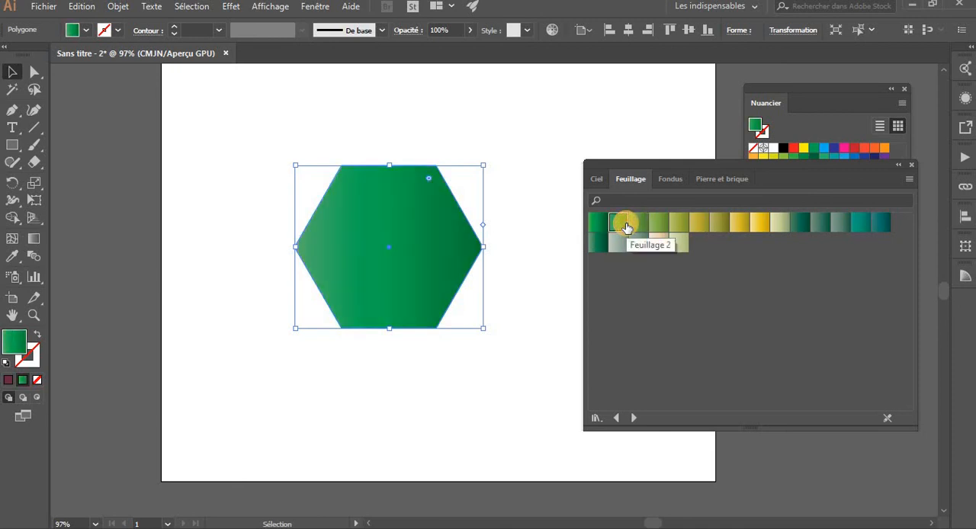
Load the Fondus library and try its black, white and red fades on the hexagon, ending with the half-red, half-transparent one
left_click(632, 419)
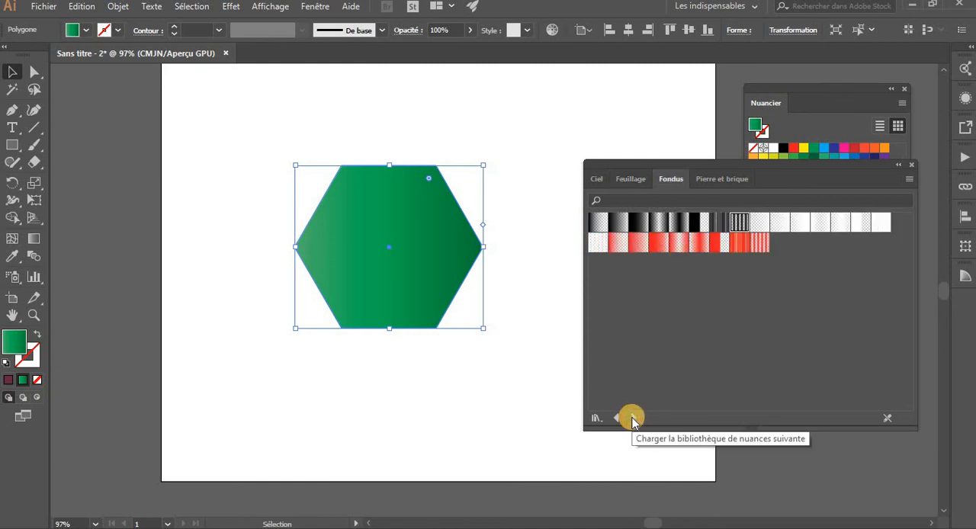
left_click(611, 221)
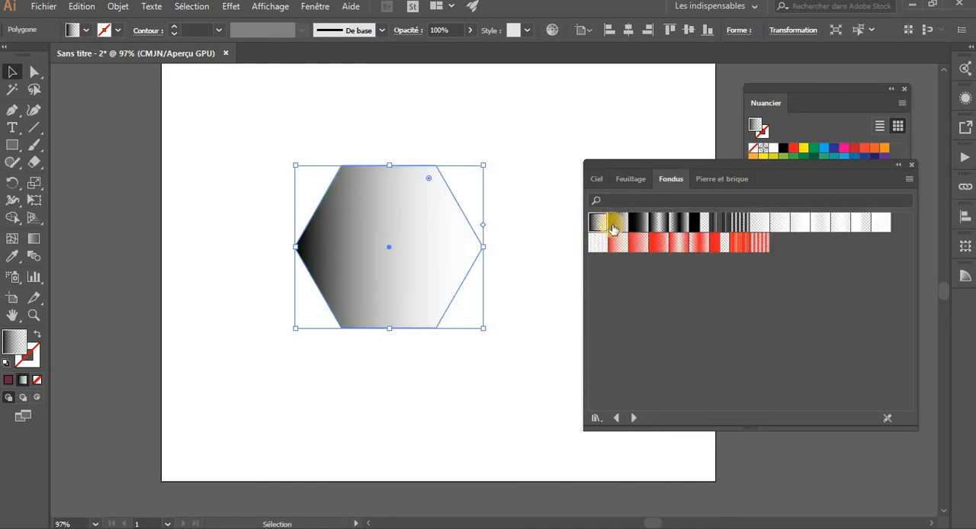
left_click(638, 223)
left_click(676, 227)
left_click(641, 245)
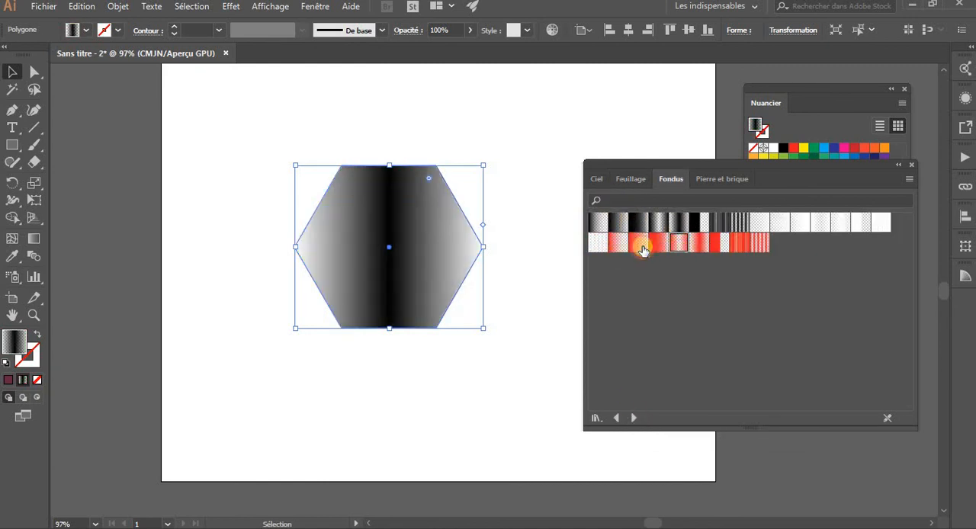
left_click(659, 244)
left_click(679, 245)
left_click(740, 246)
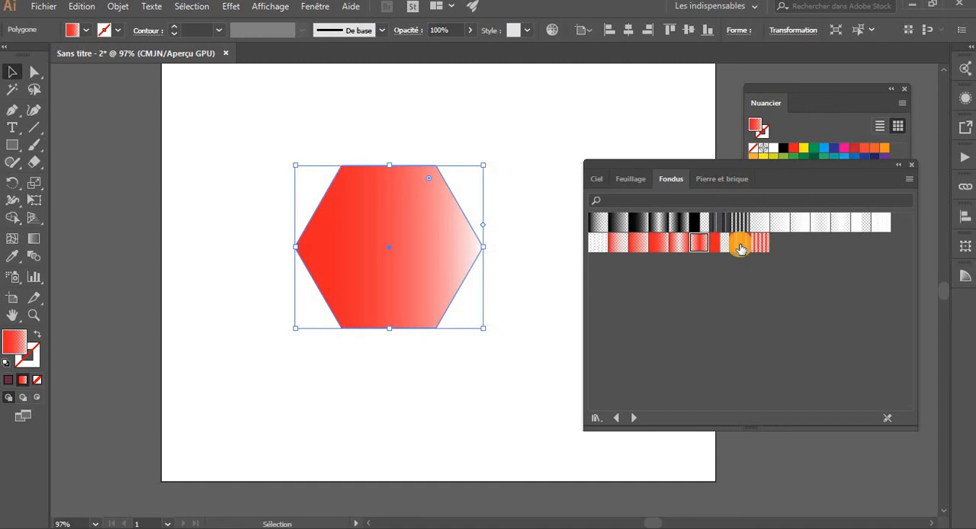
left_click(796, 221)
left_click(719, 224)
left_click(719, 243)
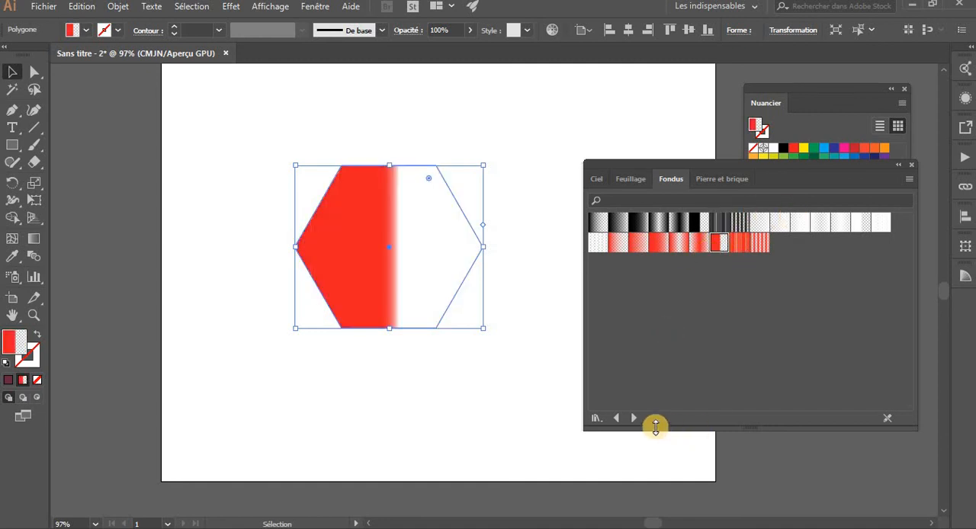
Load the Fruits et légumes library and try several of its gradients on the hexagon, ending with the light-to-dark green one
left_click(634, 417)
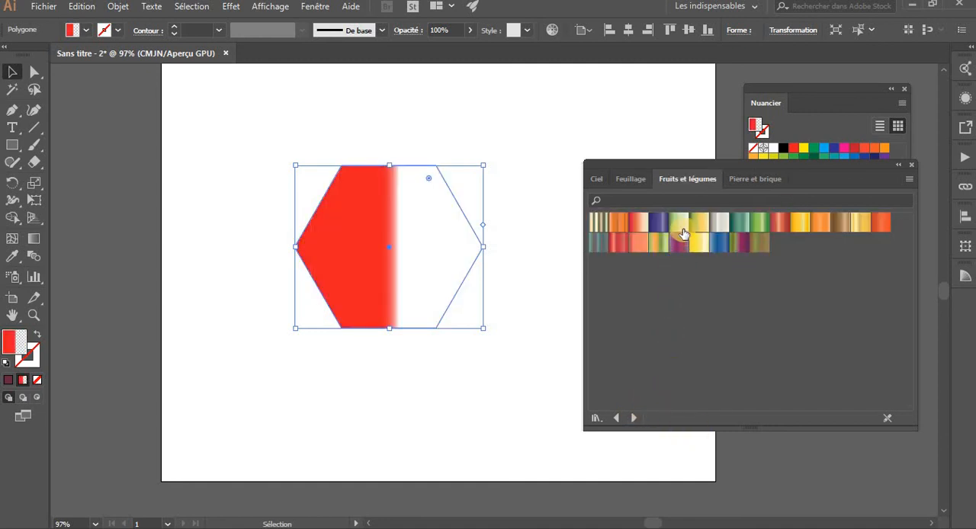
left_click(678, 226)
left_click(650, 227)
left_click(618, 221)
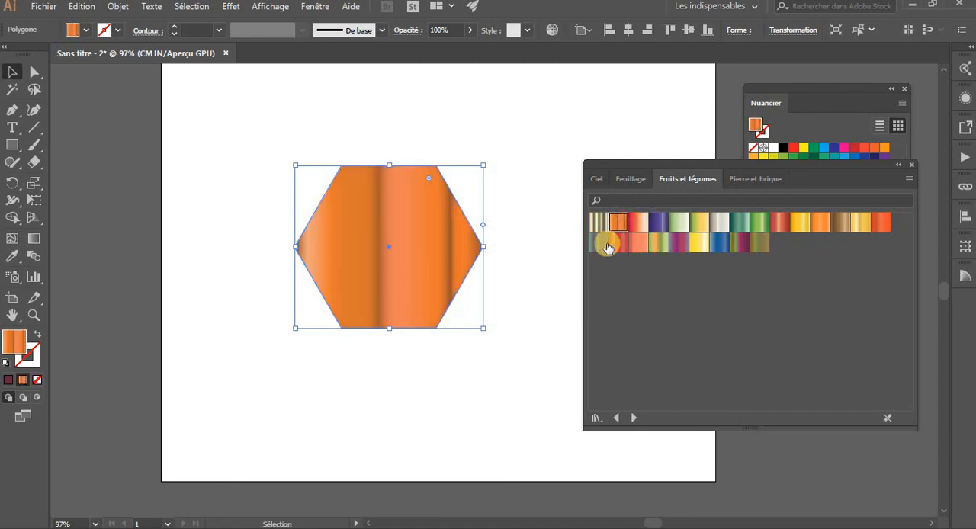
left_click(602, 243)
left_click(777, 222)
left_click(759, 222)
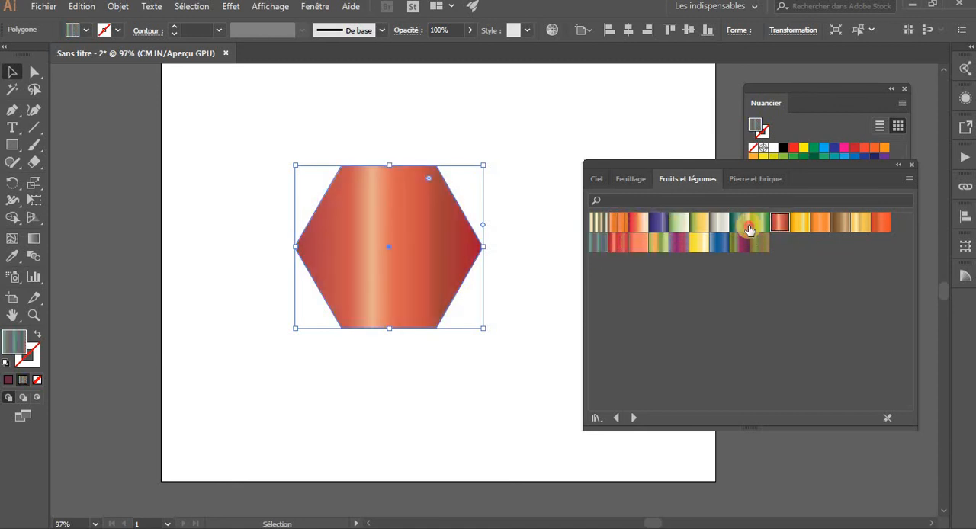
Load the Harmonies couleur library and try its gradients on the hexagon, ending with the yellow-to-green one
left_click(632, 418)
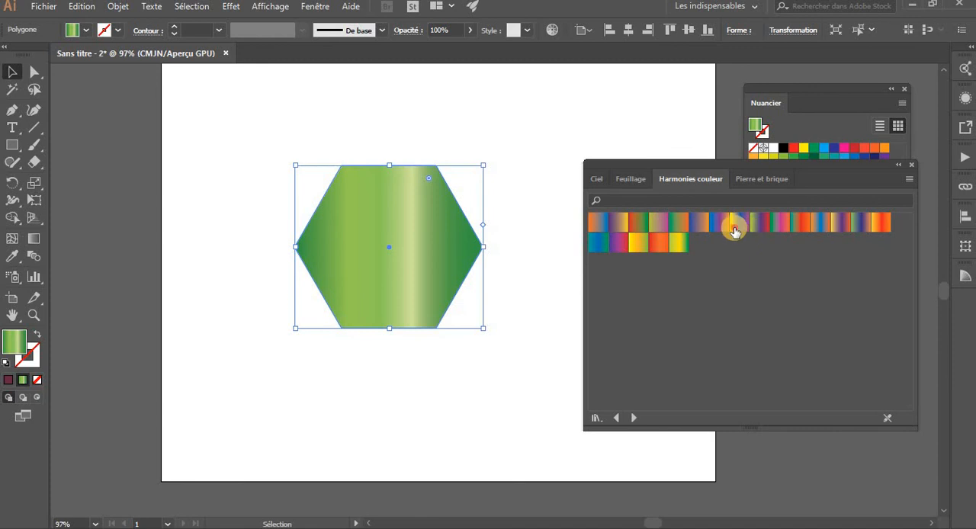
left_click(735, 223)
left_click(678, 243)
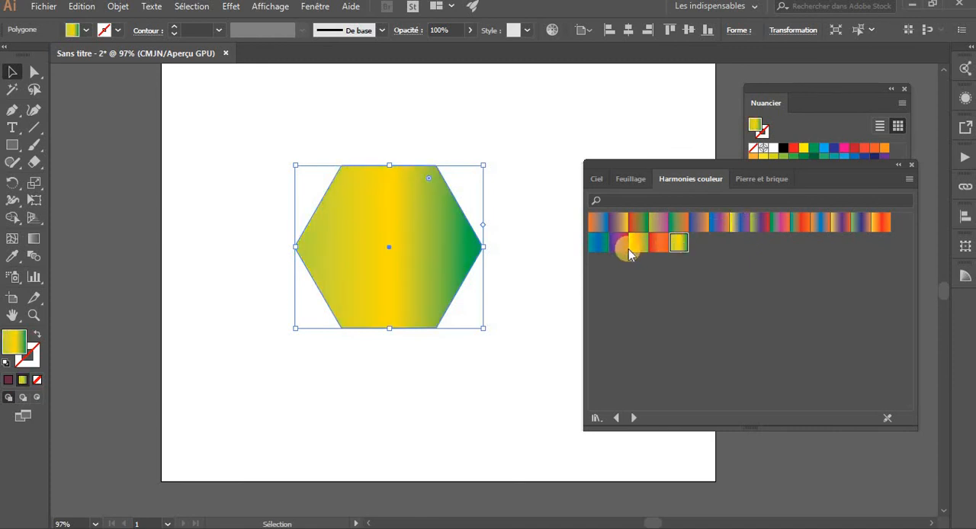
Fill the hexagon with the reddish-brown radial gradient from the Minérales library, close the library and the Nuancier, and deselect the shape
left_click(633, 417)
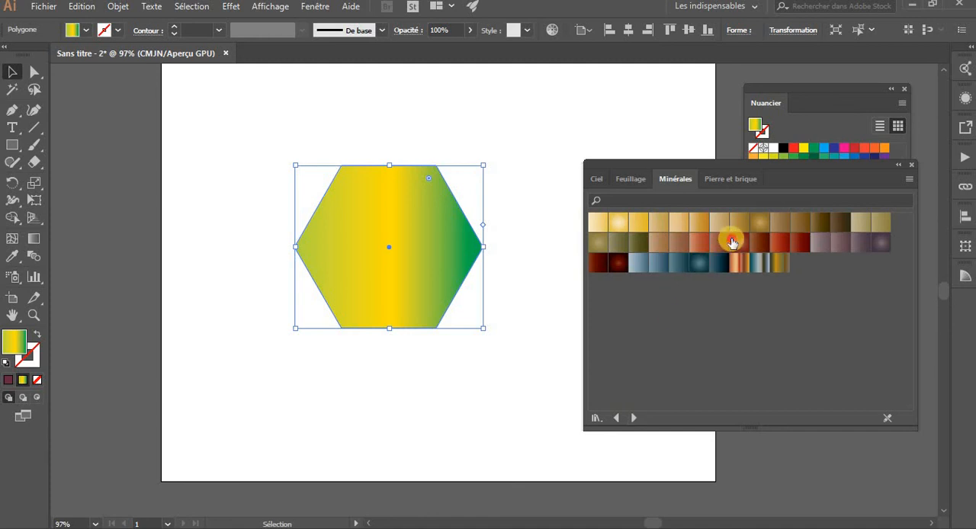
left_click(732, 243)
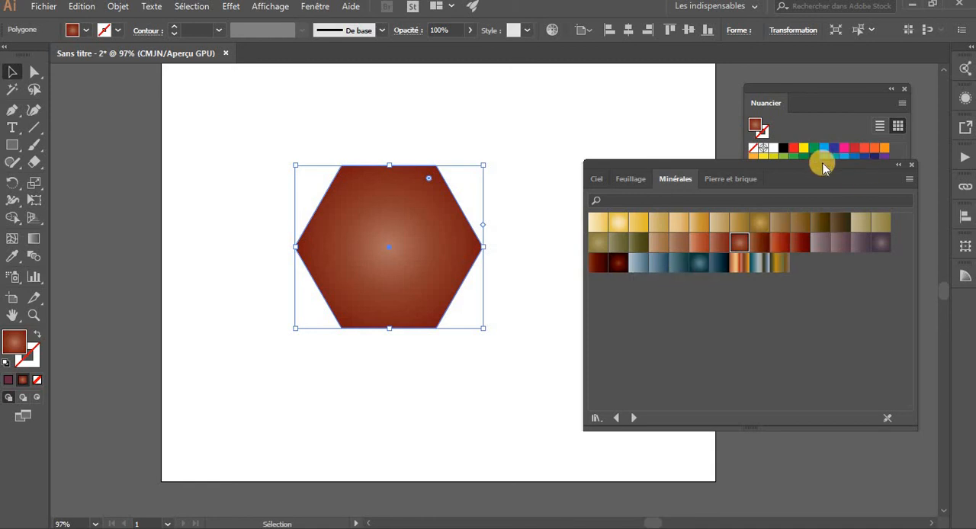
left_click(911, 164)
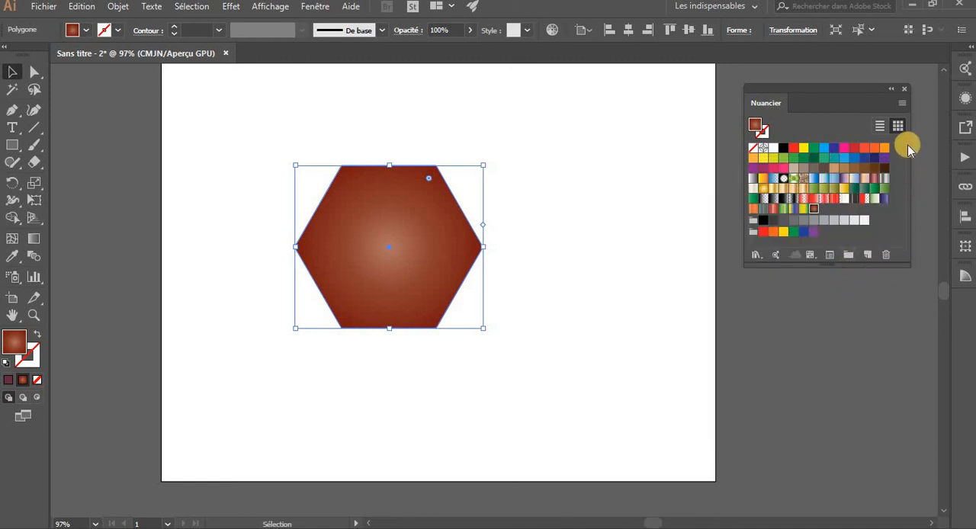
left_click(907, 89)
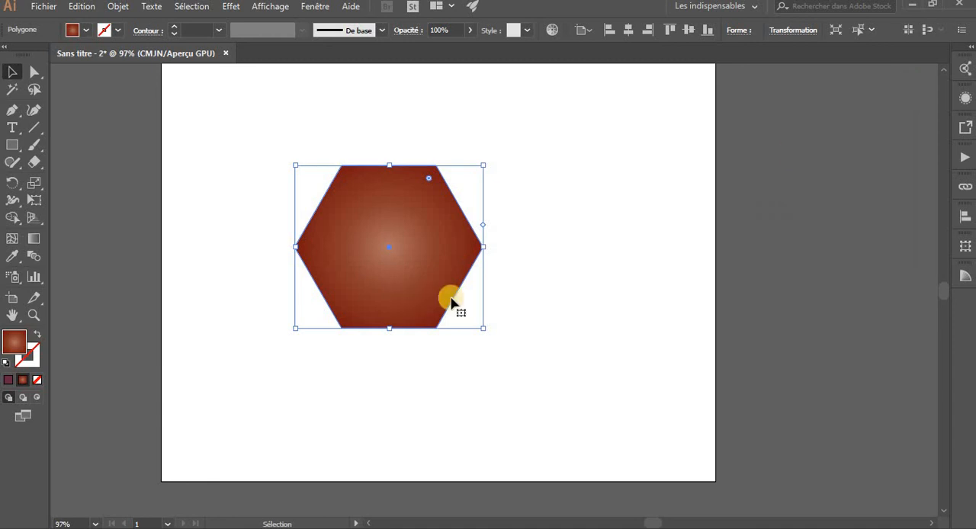
left_click(540, 329)
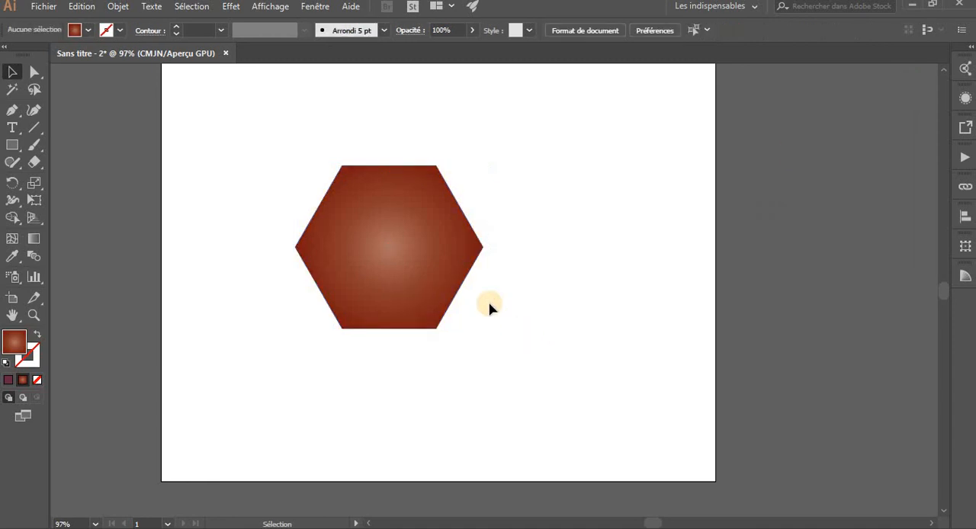